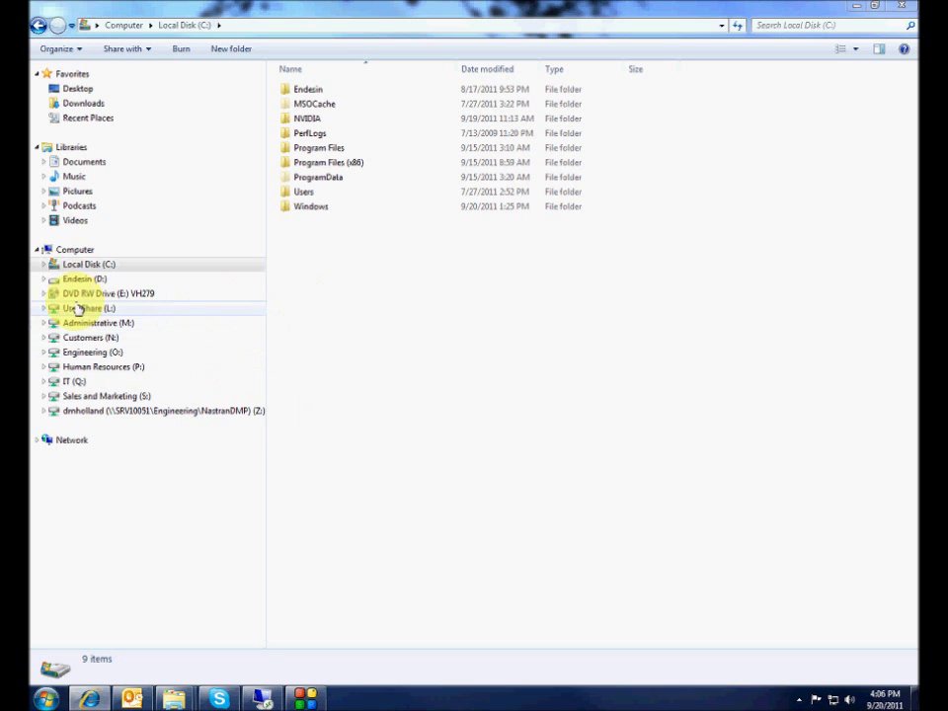
Open the UGII folder of the NX 7.5 installation under Program Files\UGS on the Endesin (D:) drive
{"action": "left_click", "coordinate": [45, 279]}
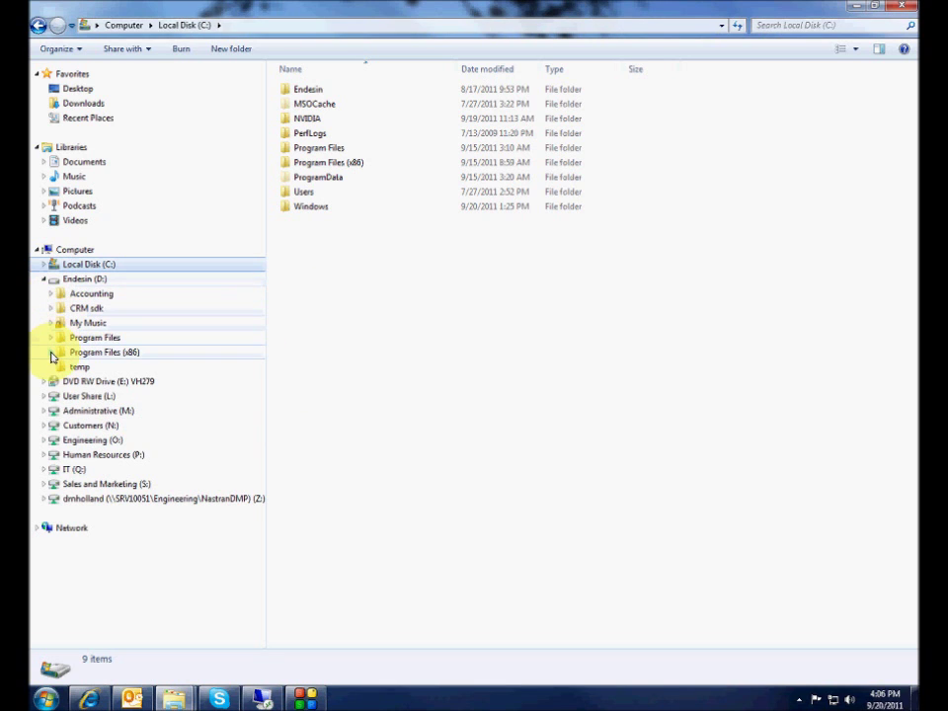
{"action": "left_click", "coordinate": [50, 338]}
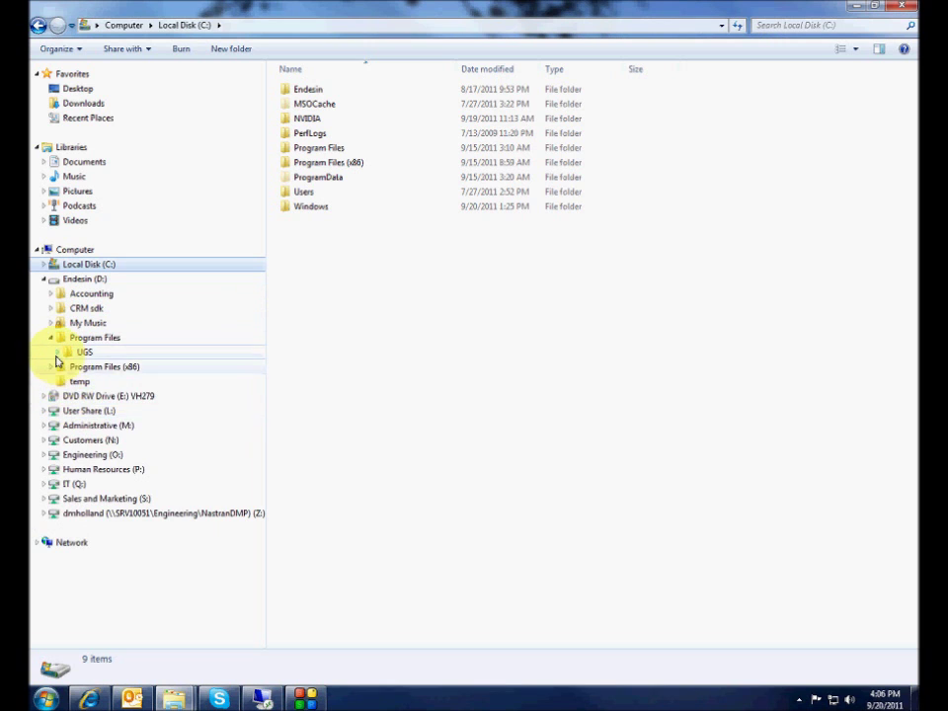
{"action": "left_click", "coordinate": [59, 353]}
{"action": "left_click", "coordinate": [65, 367]}
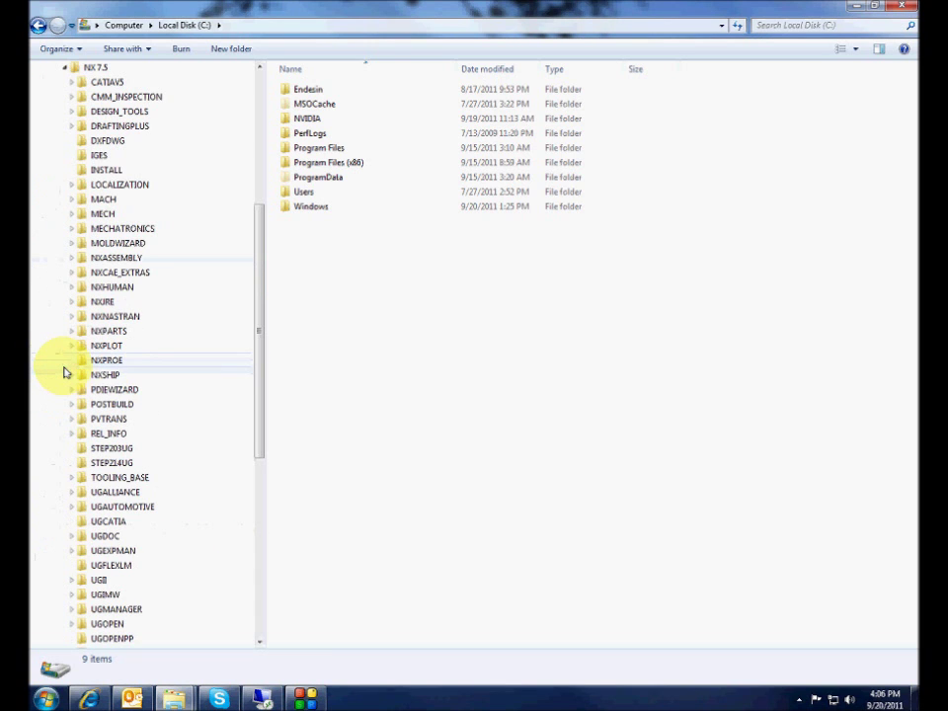
{"action": "left_click_drag", "start_coordinate": [258, 372], "coordinate": [255, 275]}
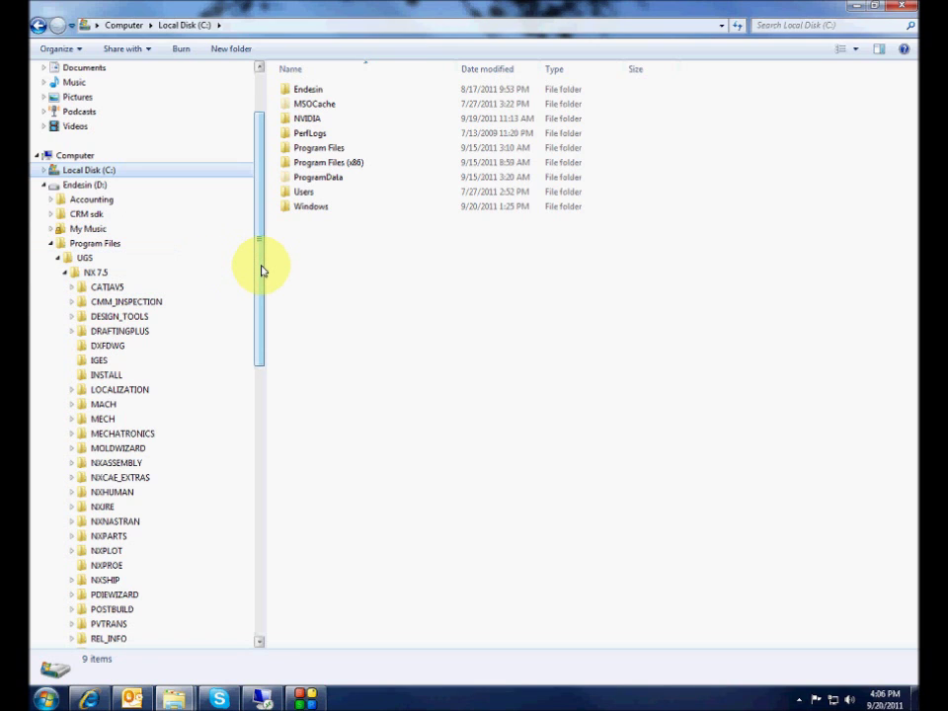
{"action": "left_click_drag", "start_coordinate": [258, 265], "coordinate": [241, 447]}
{"action": "left_click", "coordinate": [96, 362]}
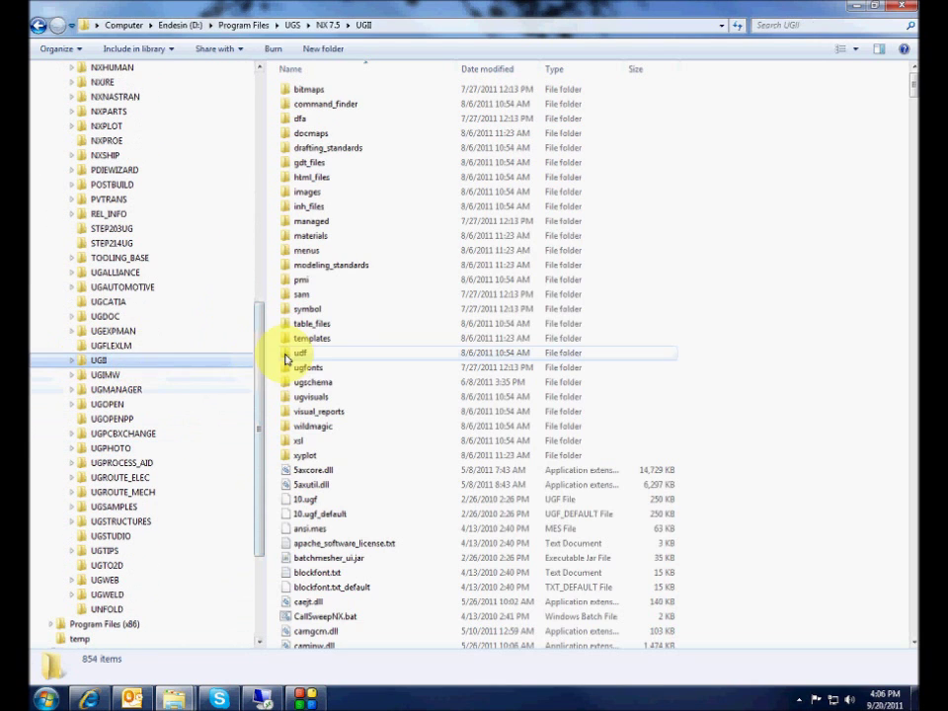
Locate the ugii_env files in the UGII folder and open ugii_env.dat
{"action": "left_click_drag", "start_coordinate": [915, 85], "coordinate": [913, 585]}
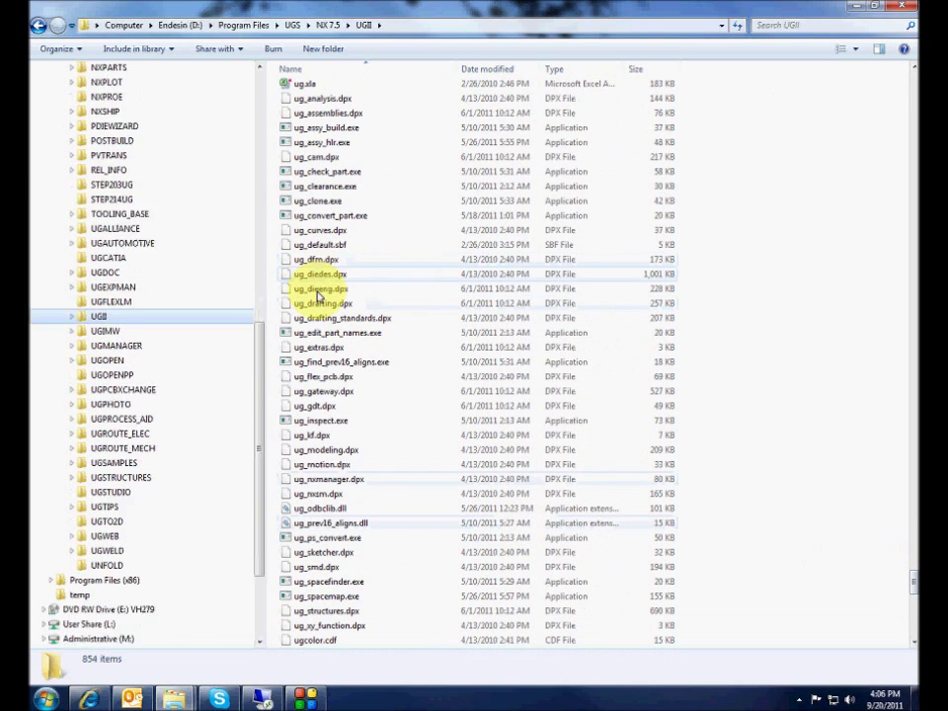
{"action": "left_click_drag", "start_coordinate": [915, 582], "coordinate": [913, 604]}
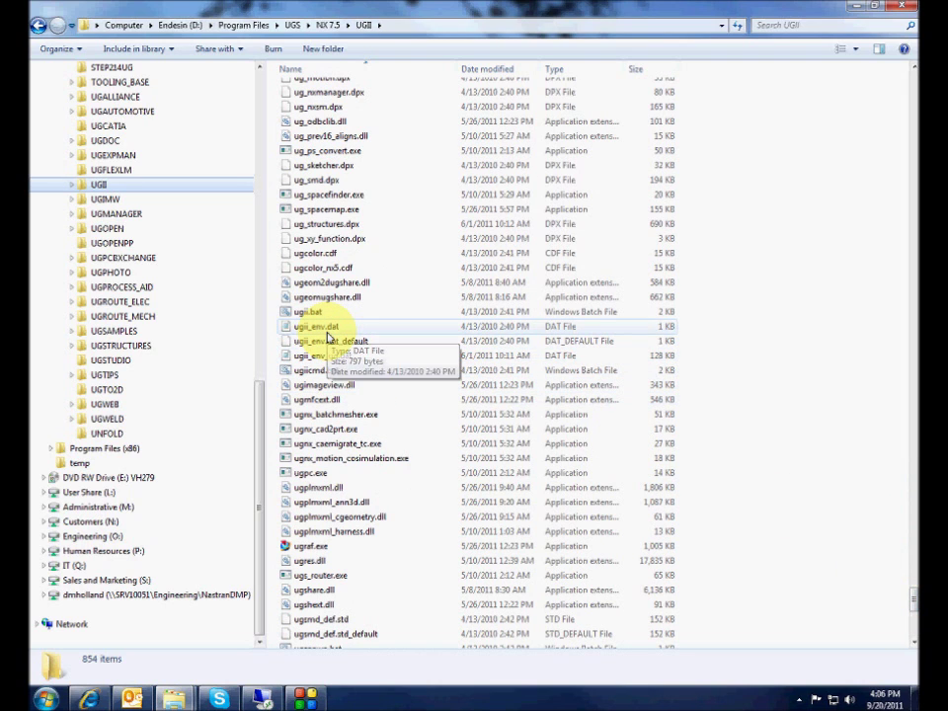
{"action": "left_click", "coordinate": [329, 332]}
{"action": "left_click", "coordinate": [333, 341]}
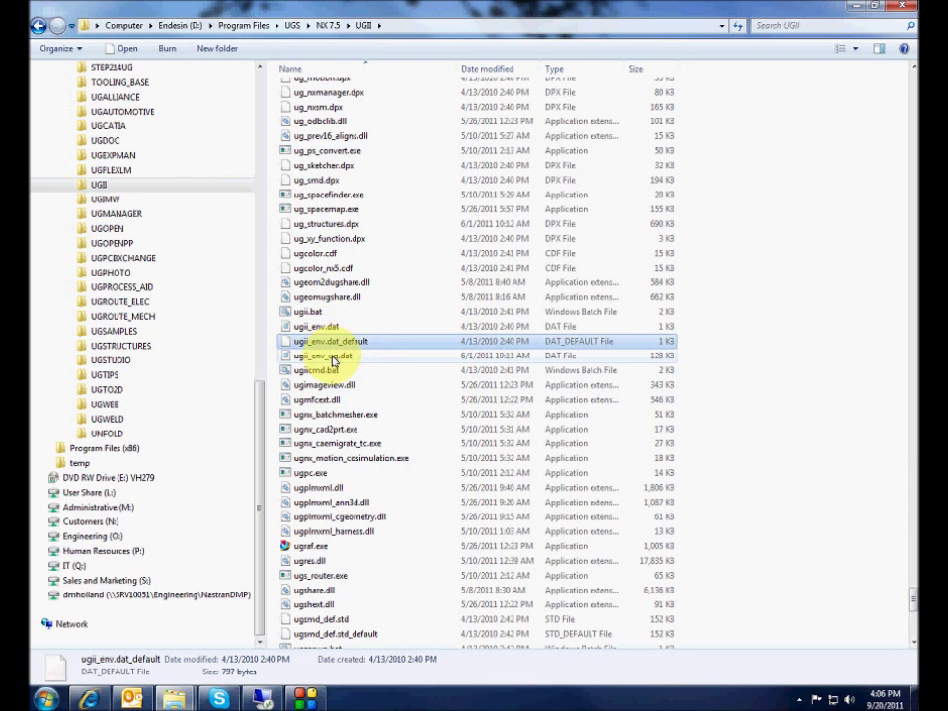
{"action": "left_click", "coordinate": [333, 359]}
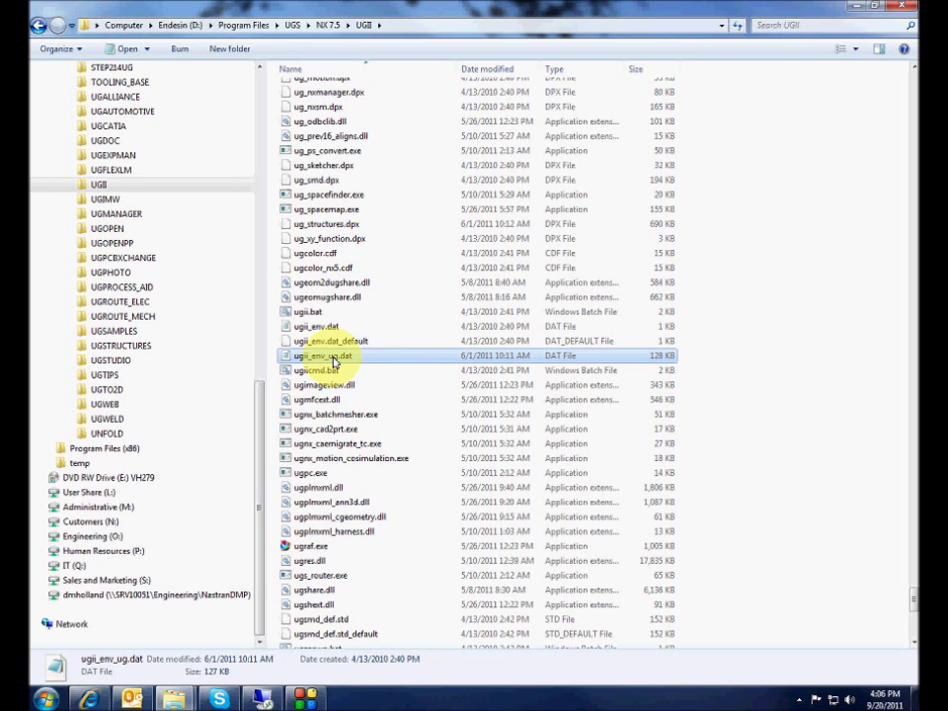
{"action": "left_click", "coordinate": [326, 330]}
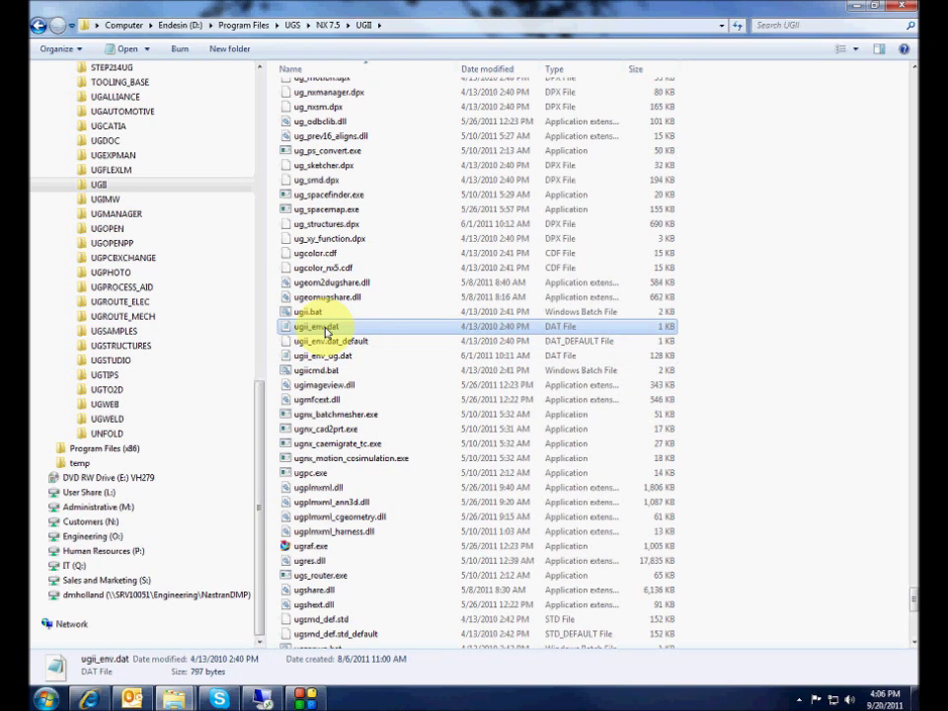
{"action": "double_click", "coordinate": [326, 330]}
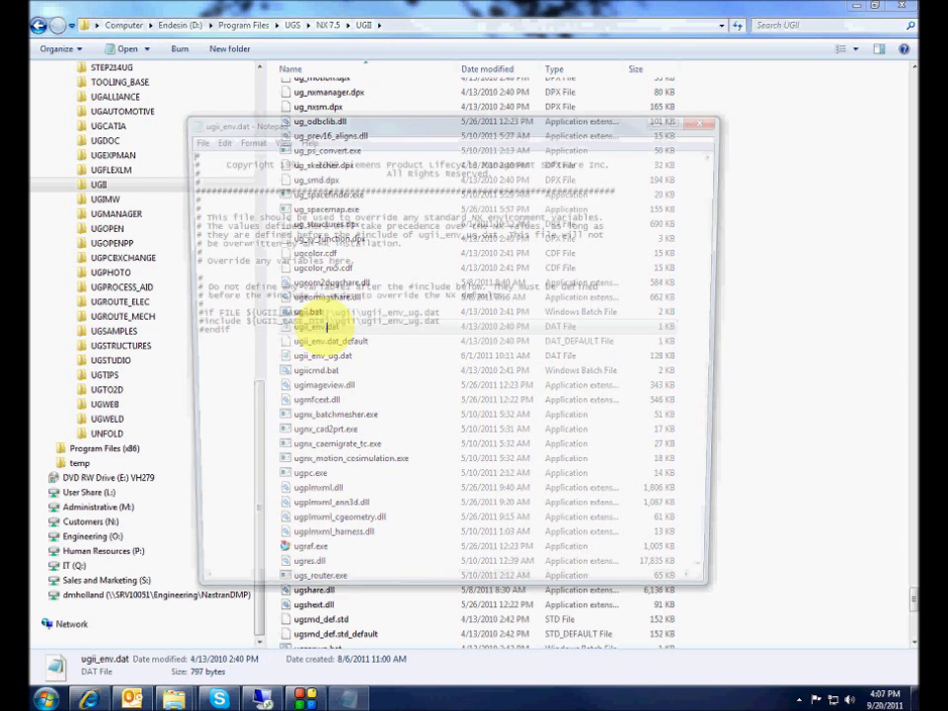
Review where variable overrides belong and the include block for ugii_env_ug.dat in ugii_env.dat, then close the file
{"action": "left_click", "coordinate": [403, 244]}
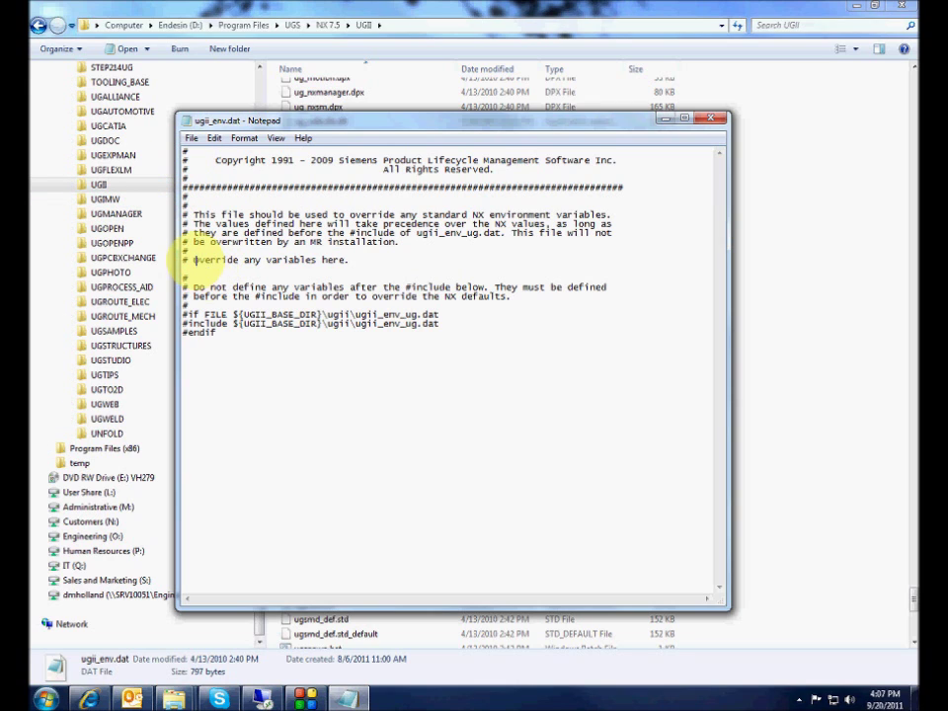
{"action": "left_click_drag", "start_coordinate": [194, 260], "coordinate": [344, 260]}
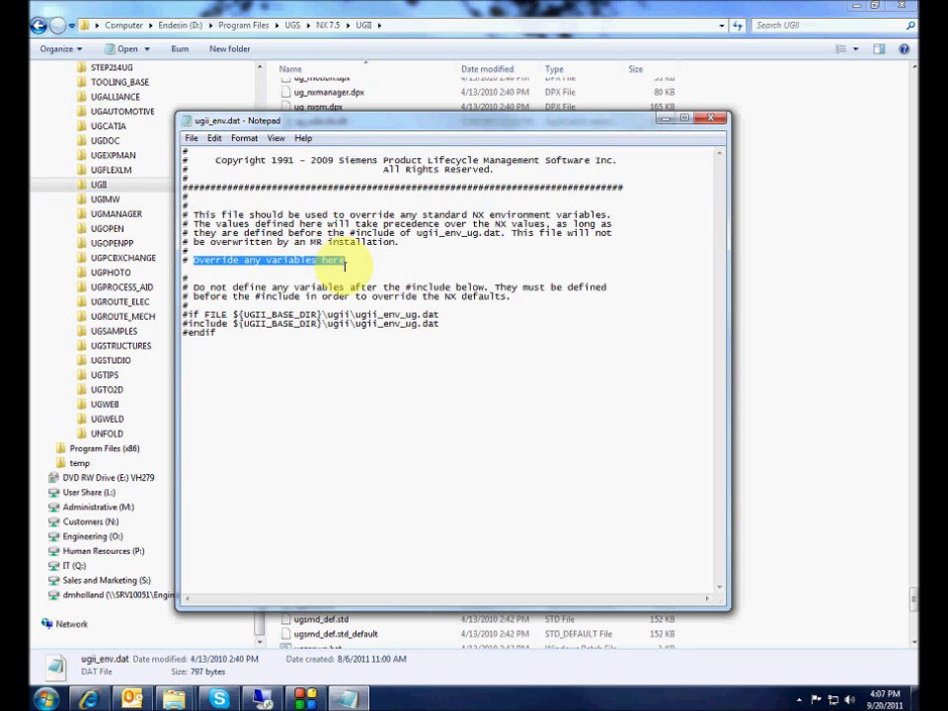
{"action": "left_click", "coordinate": [345, 261]}
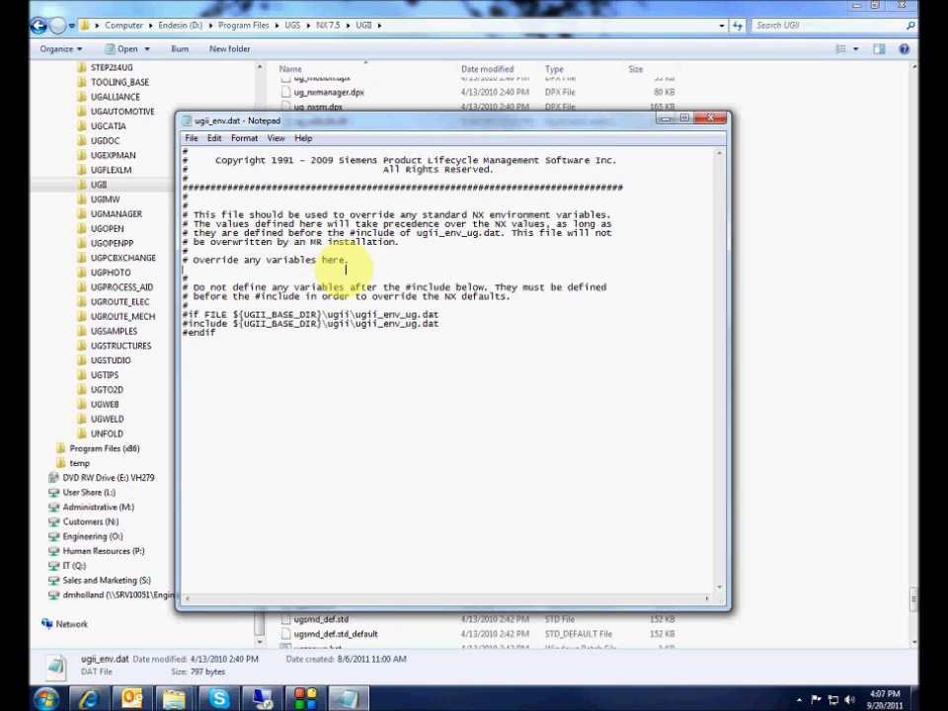
{"action": "left_click_drag", "start_coordinate": [186, 315], "coordinate": [254, 329]}
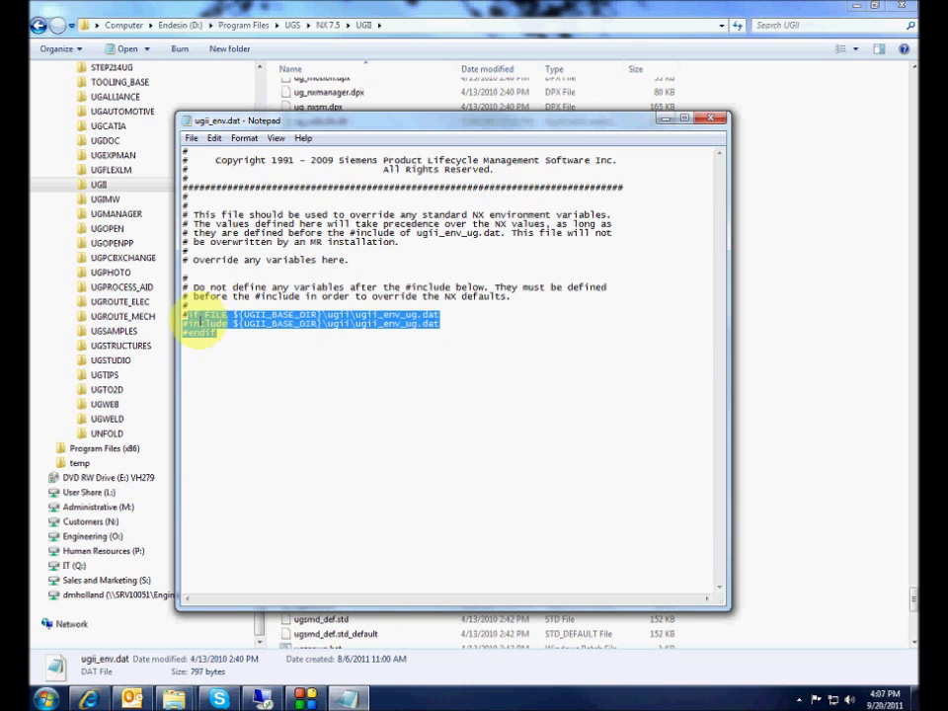
{"action": "left_click", "coordinate": [183, 314]}
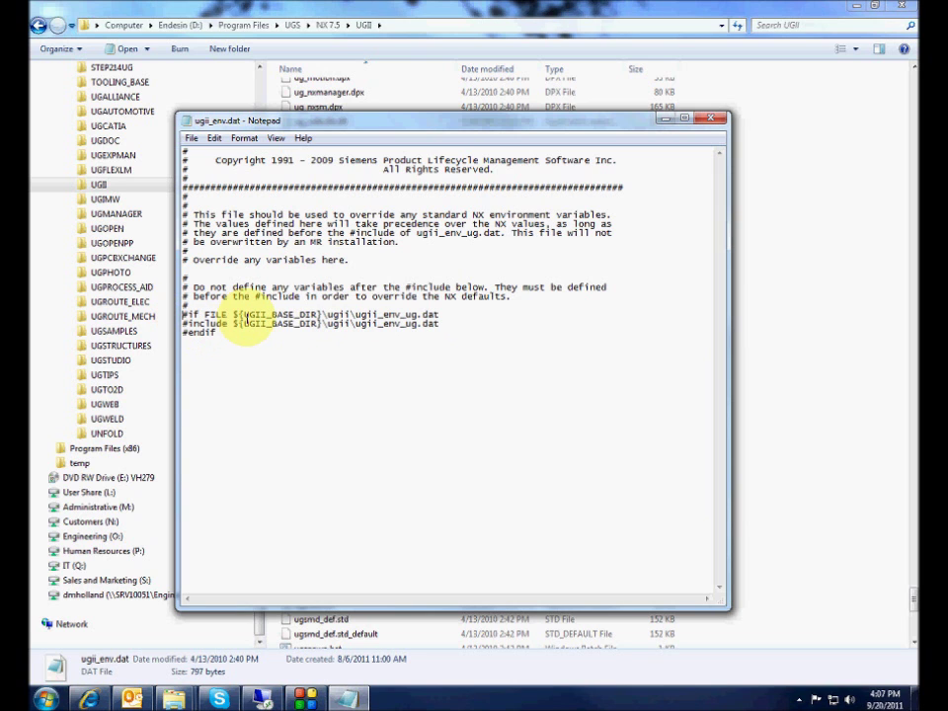
{"action": "left_click", "coordinate": [711, 119]}
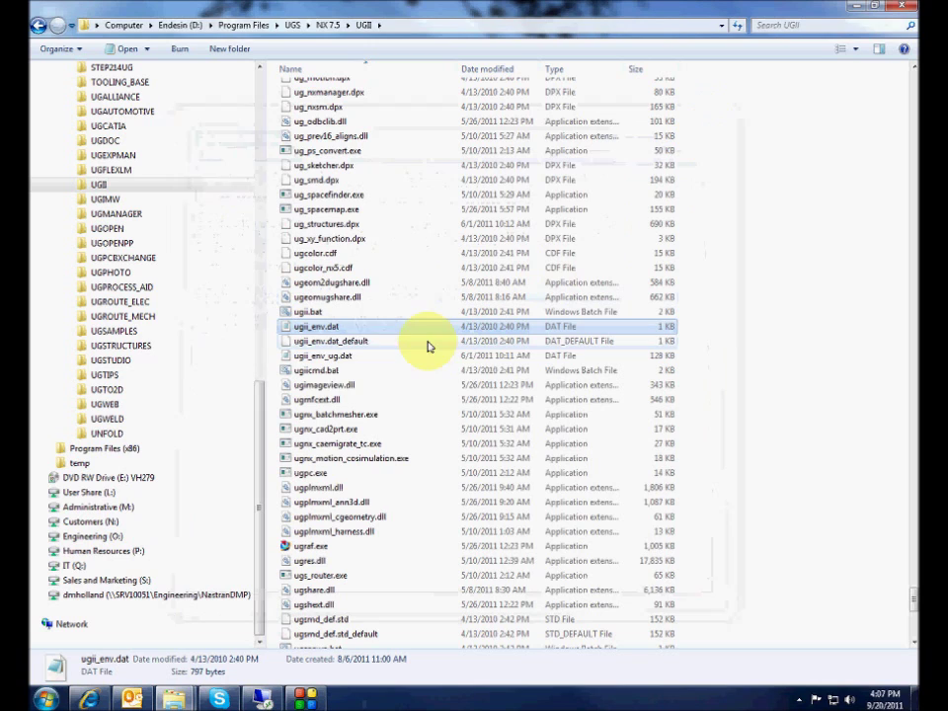
Open ugii_env_ug.dat in a maximized window and skim its list of environment variables
{"action": "left_click", "coordinate": [341, 358]}
{"action": "double_click", "coordinate": [336, 362]}
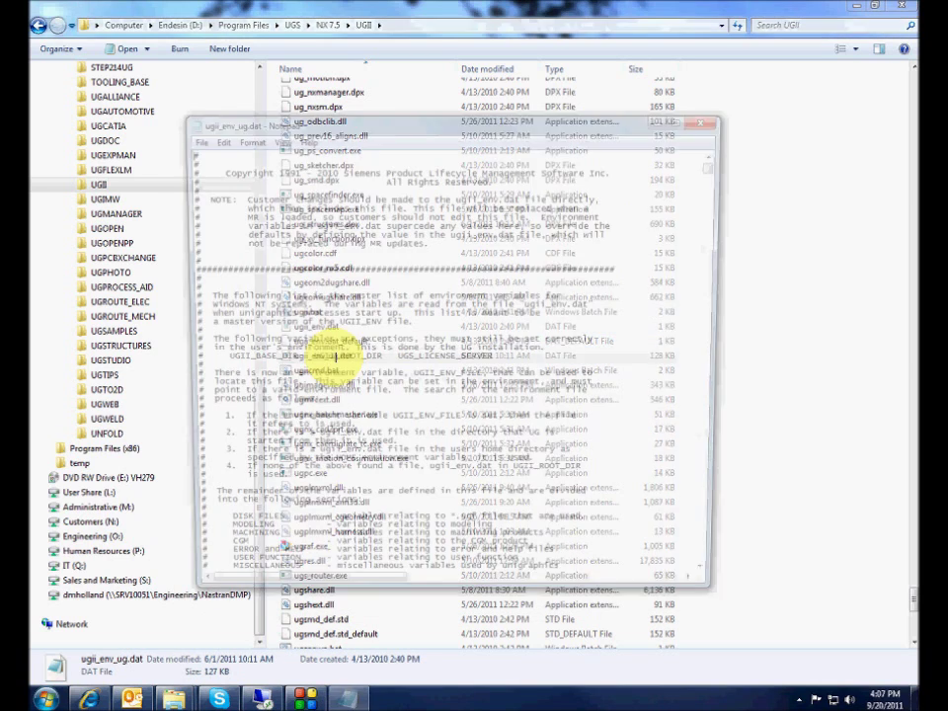
{"action": "double_click", "coordinate": [417, 124]}
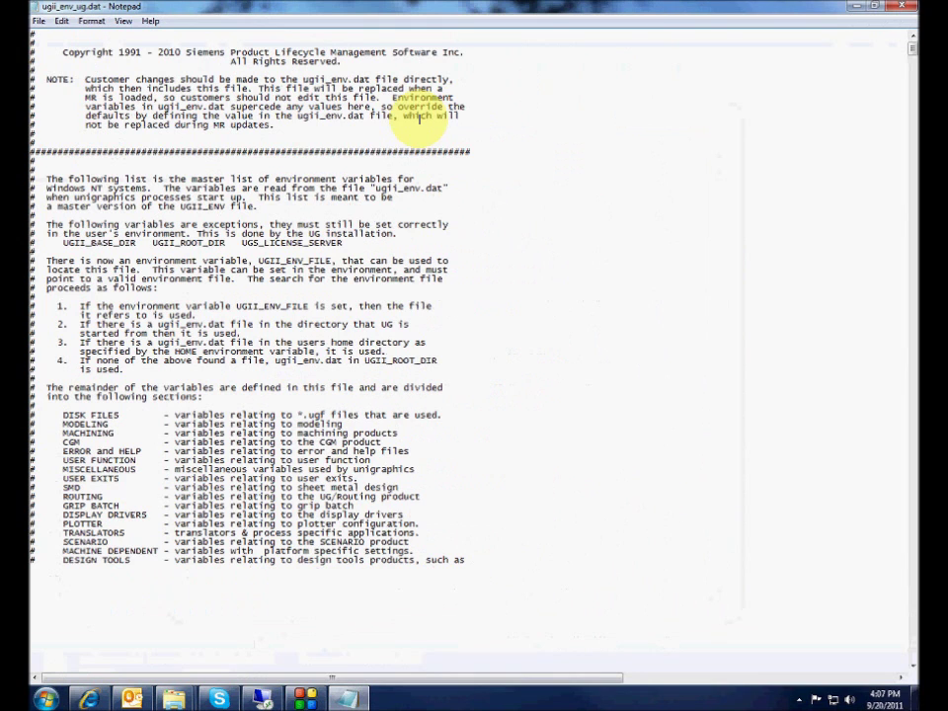
{"action": "left_click", "coordinate": [913, 524]}
{"action": "left_click", "coordinate": [913, 525]}
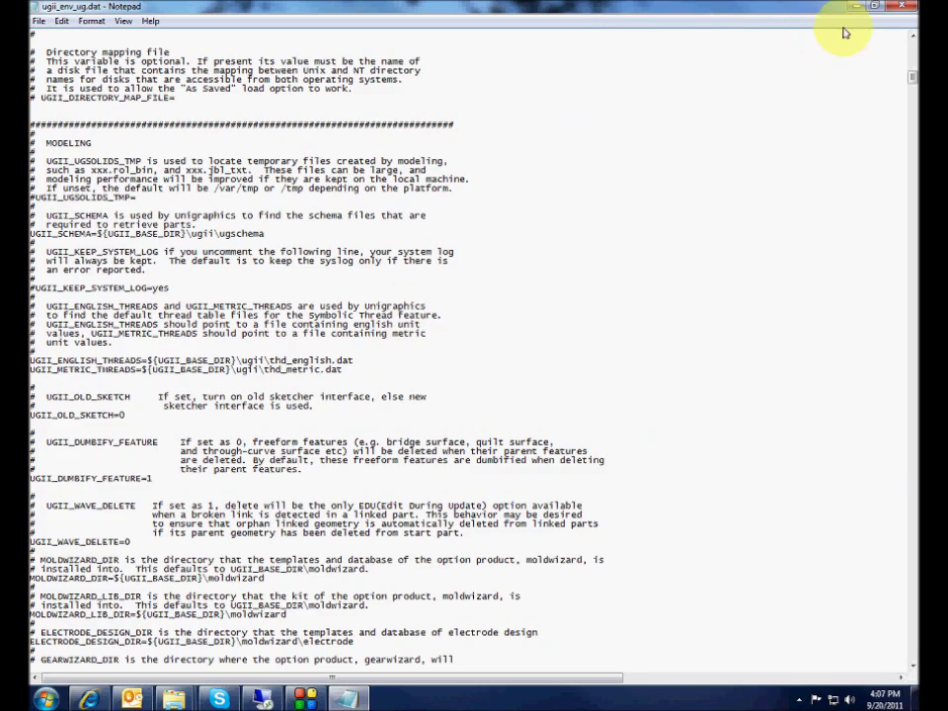
{"action": "left_click_drag", "start_coordinate": [914, 77], "coordinate": [915, 133]}
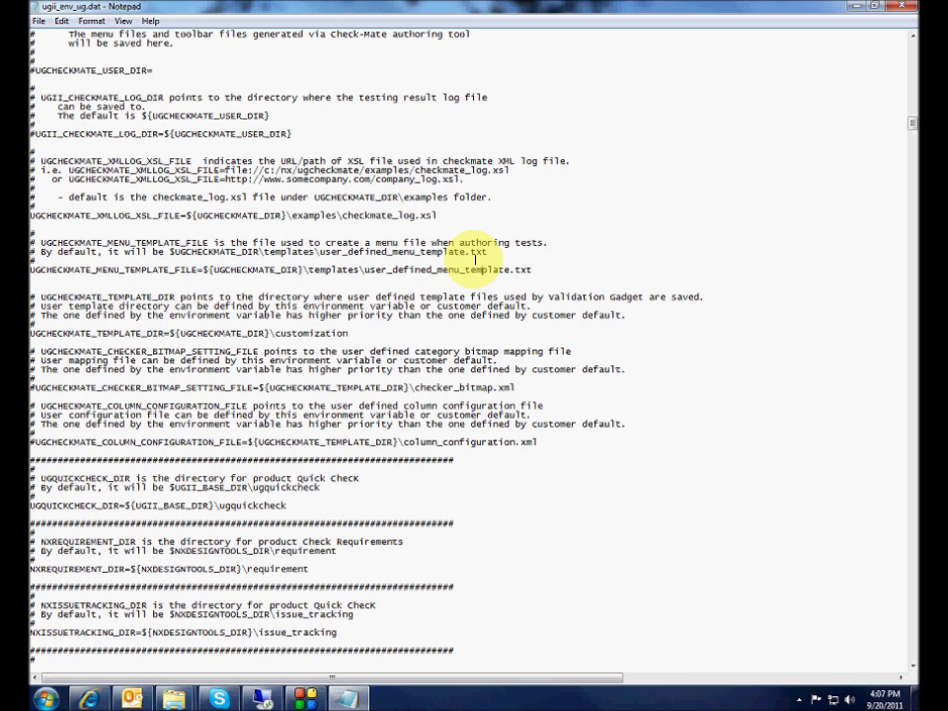
Search the file for ugii_site_dir and read the Unigraphics Customization Variables section around it
{"action": "key", "text": "ctrl+f"}
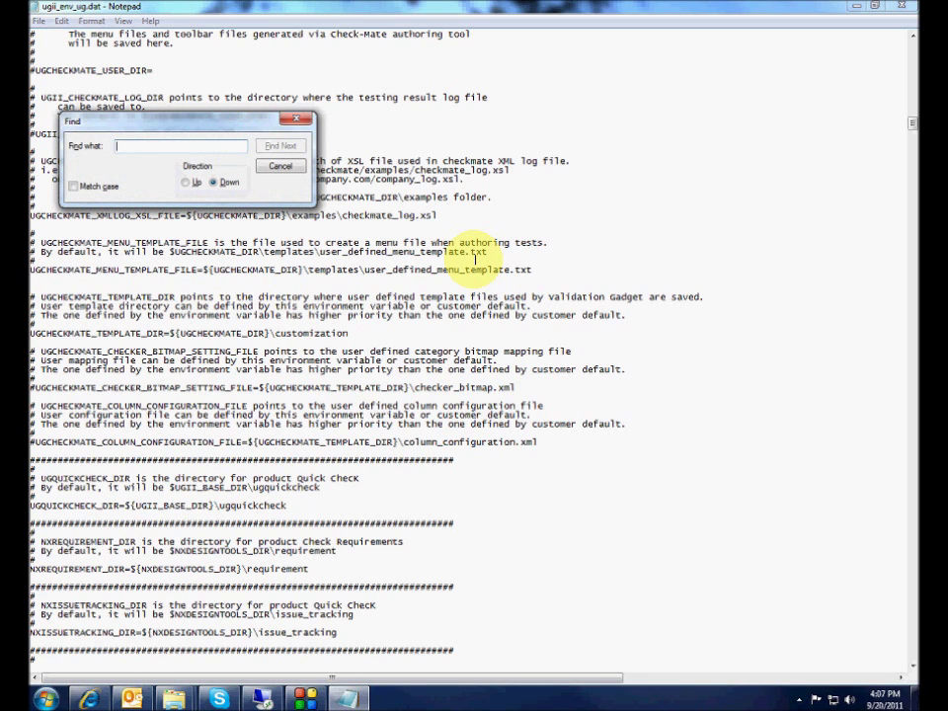
{"action": "type", "text": "ugii_"}
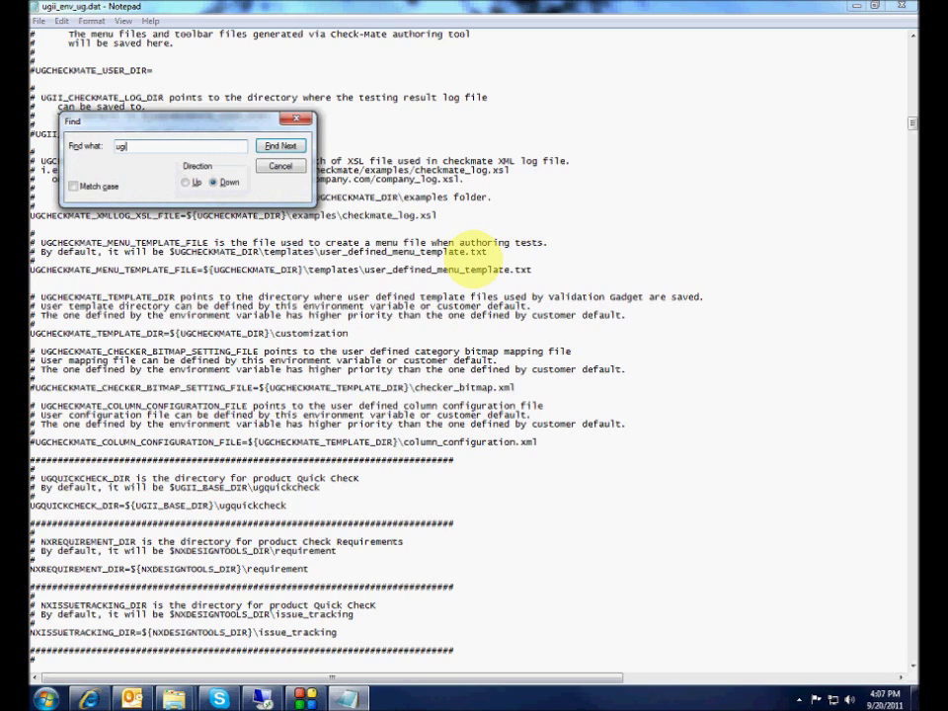
{"action": "type", "text": "site_dir"}
{"action": "key", "text": "Return"}
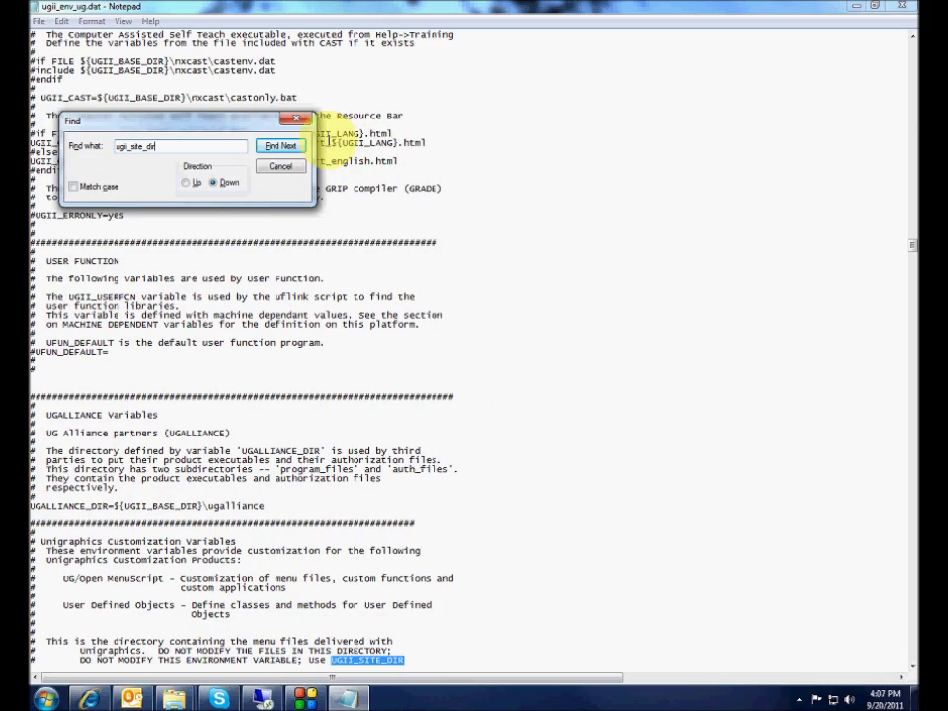
{"action": "left_click", "coordinate": [295, 118]}
{"action": "left_click", "coordinate": [323, 396]}
{"action": "scroll", "coordinate": [322, 400], "scroll_direction": "down", "scroll_amount": 3}
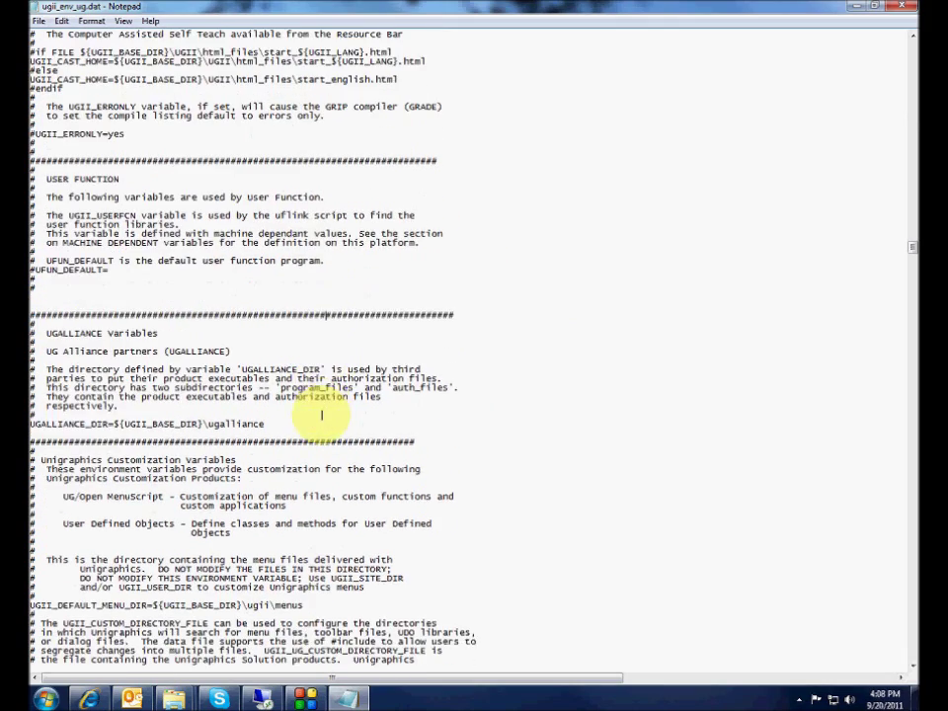
{"action": "scroll", "coordinate": [321, 415], "scroll_direction": "down", "scroll_amount": 10}
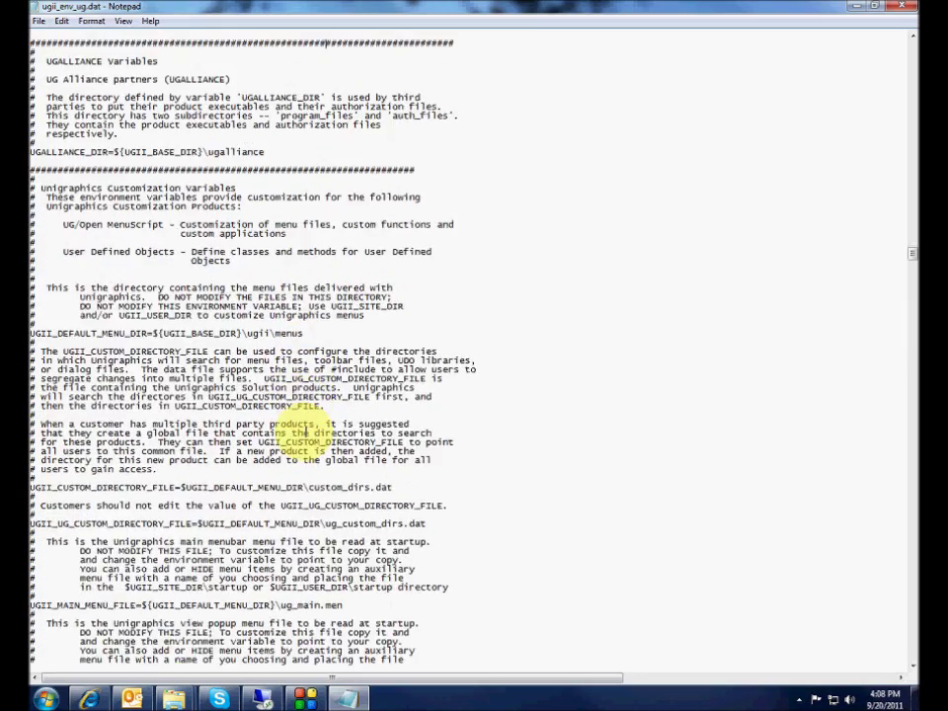
{"action": "scroll", "coordinate": [306, 432], "scroll_direction": "down", "scroll_amount": 2}
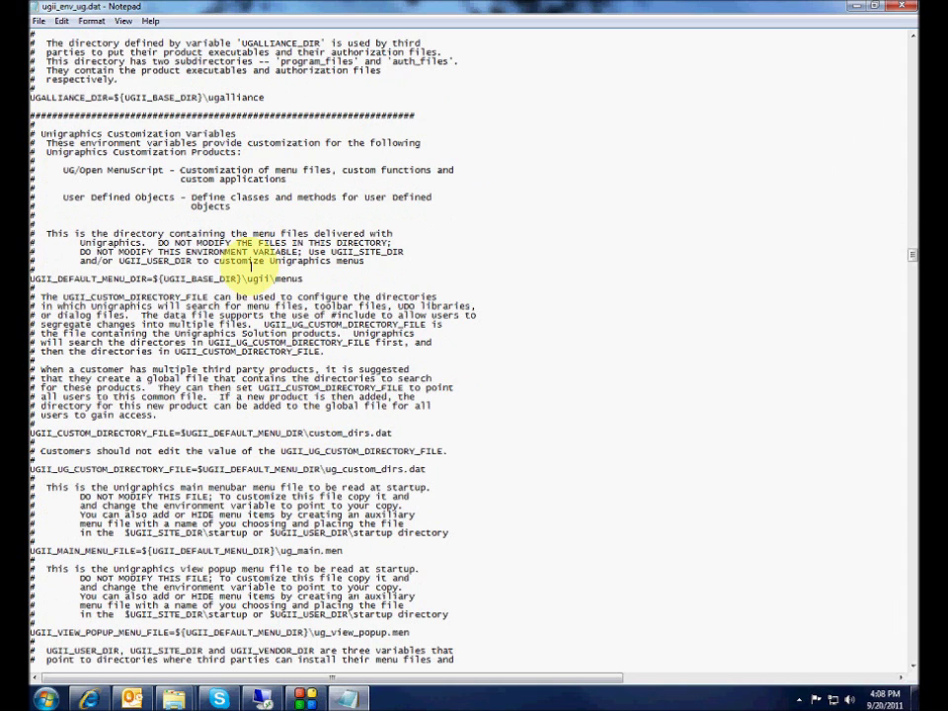
Search again from the start of the file for ugii_site_dir, stepping through matches to its commented-out definition line
{"action": "key", "text": "ctrl+Home"}
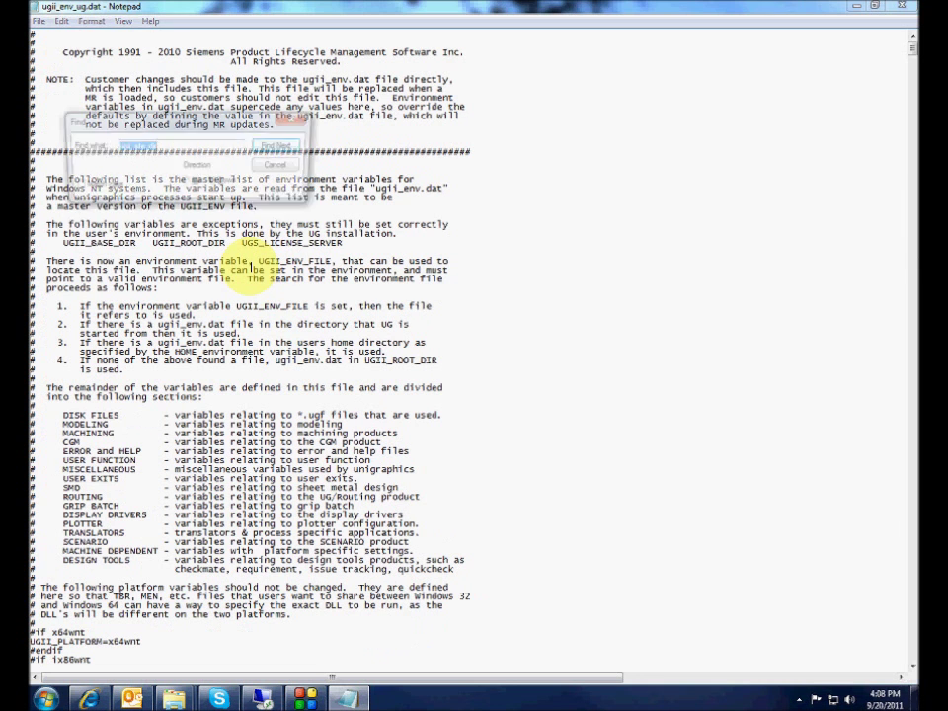
{"action": "key", "text": "ctrl+f"}
{"action": "type", "text": "ugii_"}
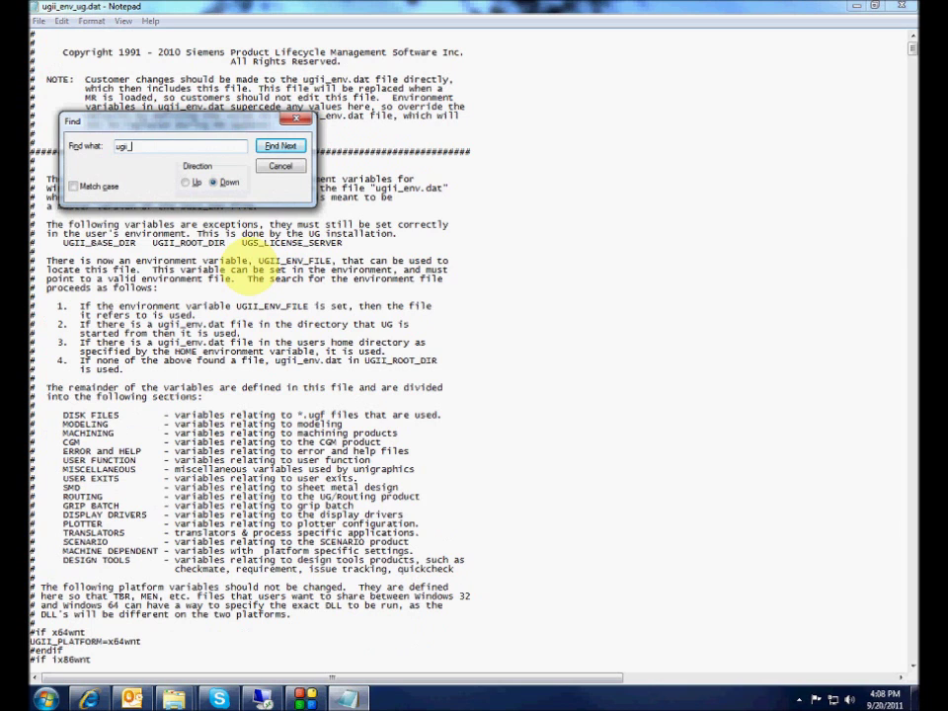
{"action": "type", "text": "site_dir"}
{"action": "key", "text": "Return"}
{"action": "key", "text": "Return"}
{"action": "key", "text": "Return"}
{"action": "key", "text": "Return"}
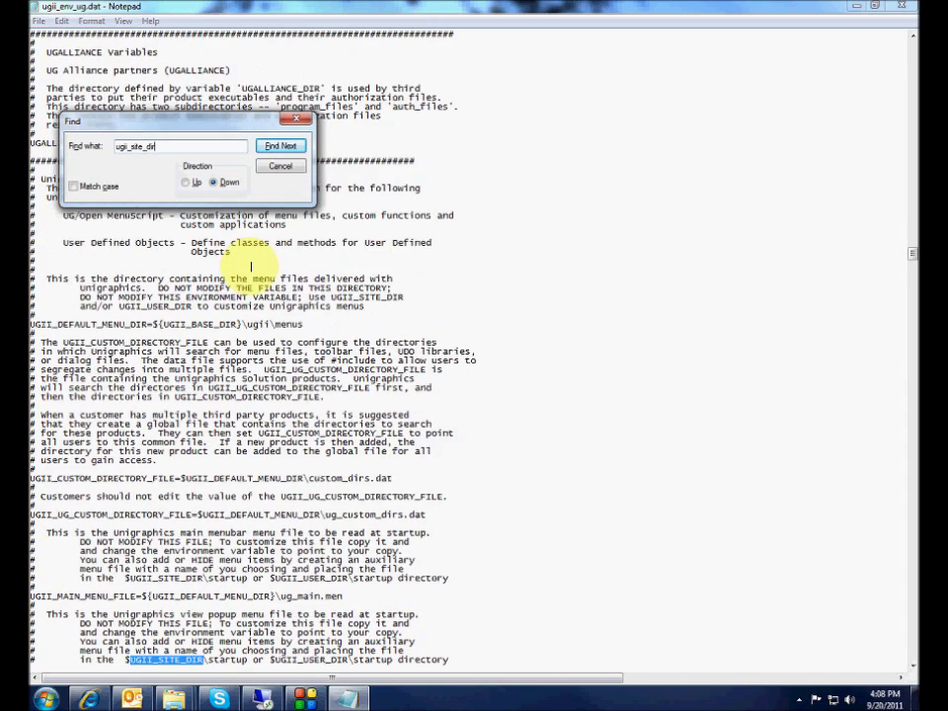
{"action": "key", "text": "Return"}
{"action": "key", "text": "Return"}
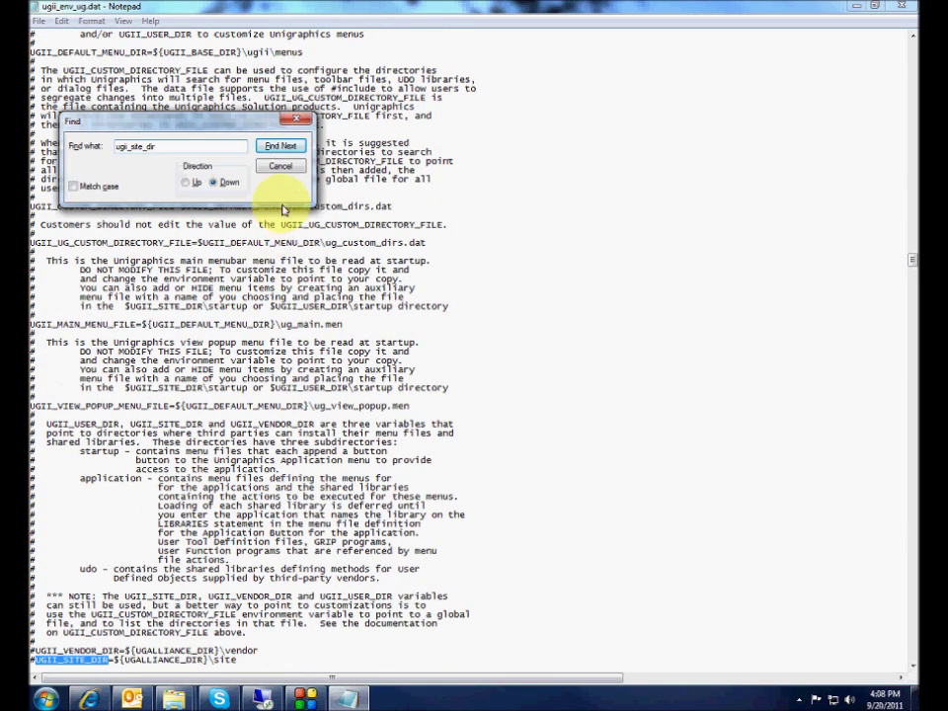
{"action": "left_click", "coordinate": [280, 165]}
Examine the explanation of UGII_USER_DIR, UGII_SITE_DIR and UGII_VENDOR_DIR and the comment marks on their definition lines
{"action": "left_click", "coordinate": [267, 223]}
{"action": "scroll", "coordinate": [270, 258], "scroll_direction": "down", "scroll_amount": 1}
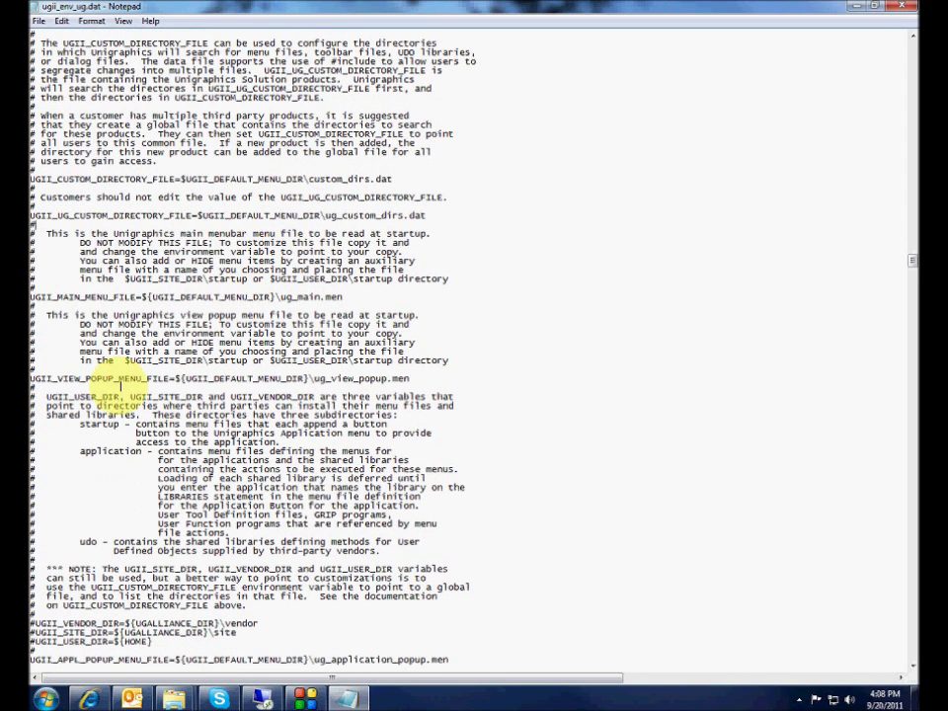
{"action": "left_click_drag", "start_coordinate": [33, 116], "coordinate": [171, 179]}
{"action": "left_click_drag", "start_coordinate": [39, 396], "coordinate": [227, 509]}
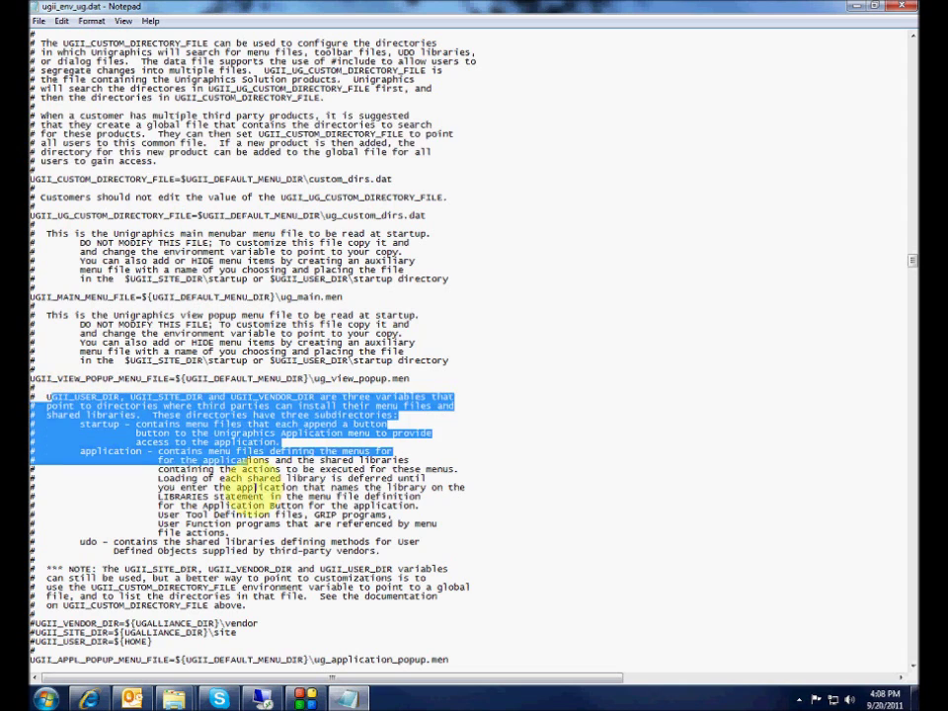
{"action": "left_click", "coordinate": [255, 515]}
{"action": "scroll", "coordinate": [247, 504], "scroll_direction": "down", "scroll_amount": 3}
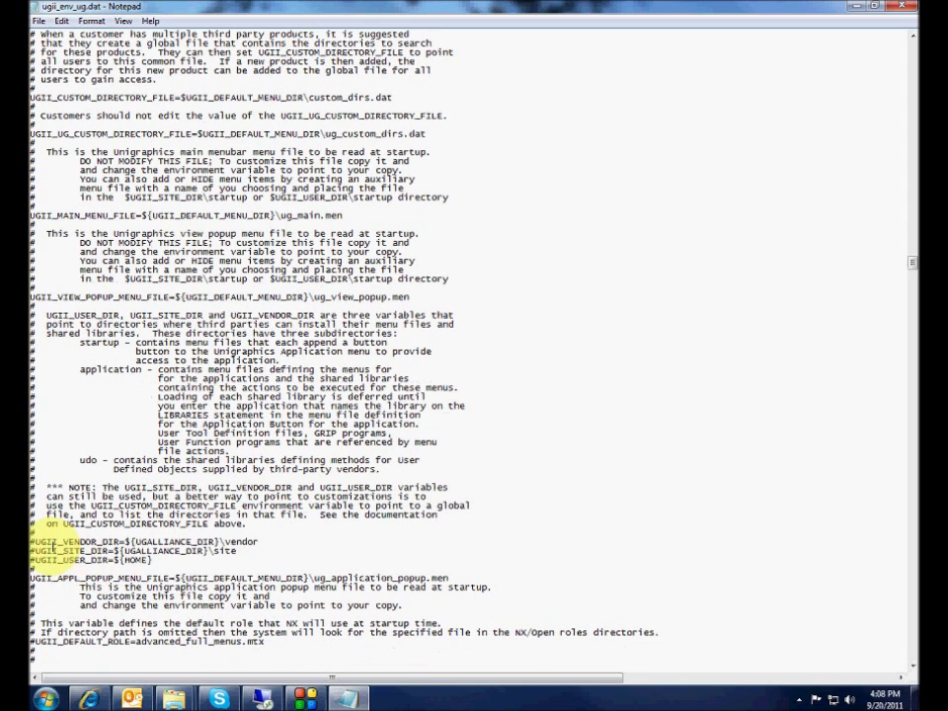
{"action": "left_click", "coordinate": [33, 542]}
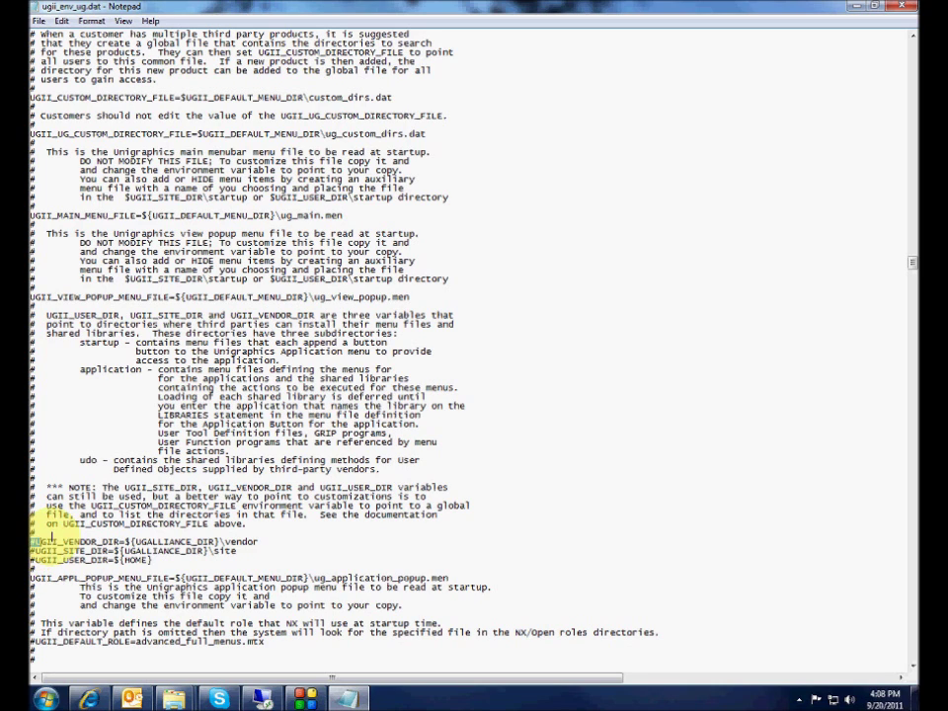
Examine the commented-out definition lines of UGII_VENDOR_DIR, UGII_SITE_DIR and UGII_USER_DIR in ugii_env_ug.dat
{"action": "left_click_drag", "start_coordinate": [31, 543], "coordinate": [118, 543]}
{"action": "left_click_drag", "start_coordinate": [187, 553], "coordinate": [259, 543]}
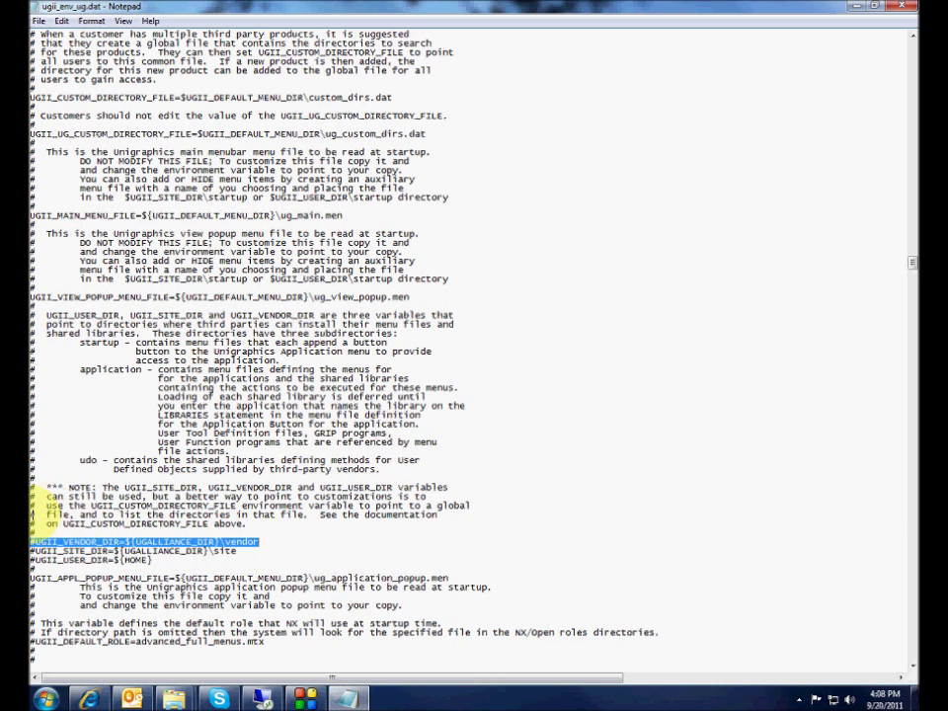
{"action": "left_click_drag", "start_coordinate": [30, 542], "coordinate": [65, 564]}
{"action": "left_click", "coordinate": [66, 560]}
{"action": "scroll", "coordinate": [65, 560], "scroll_direction": "down", "scroll_amount": 2}
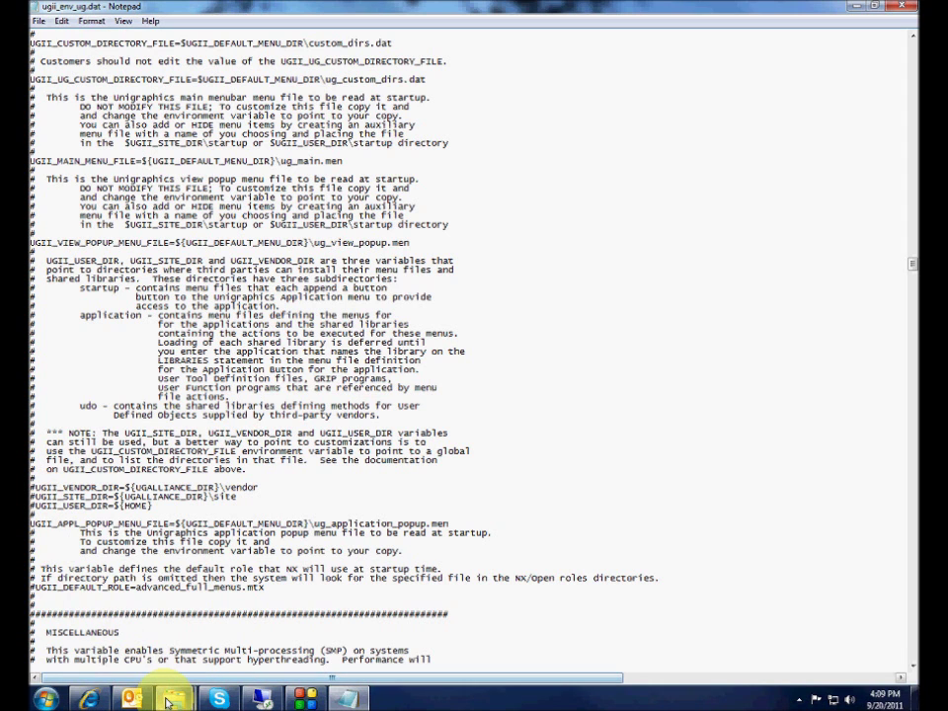
Switch to Windows Explorer, collapse the D: drive's folders and open the NX-Config\NX7.5 folder on the Engineering (O:) drive
{"action": "mouse_move", "coordinate": [168, 699]}
{"action": "left_click", "coordinate": [258, 613]}
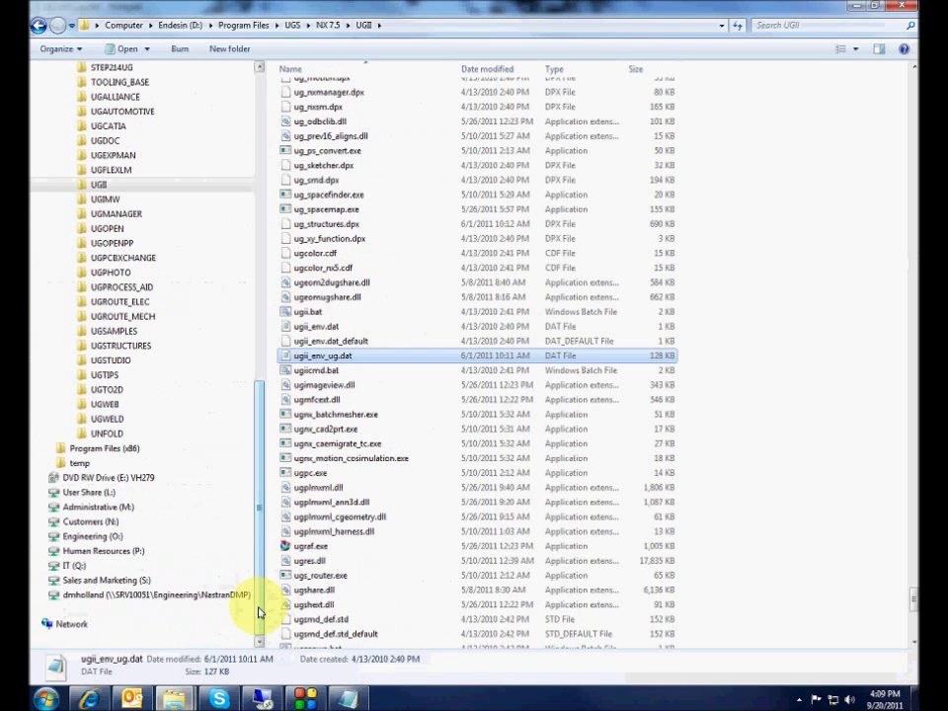
{"action": "left_click_drag", "start_coordinate": [254, 527], "coordinate": [276, 254]}
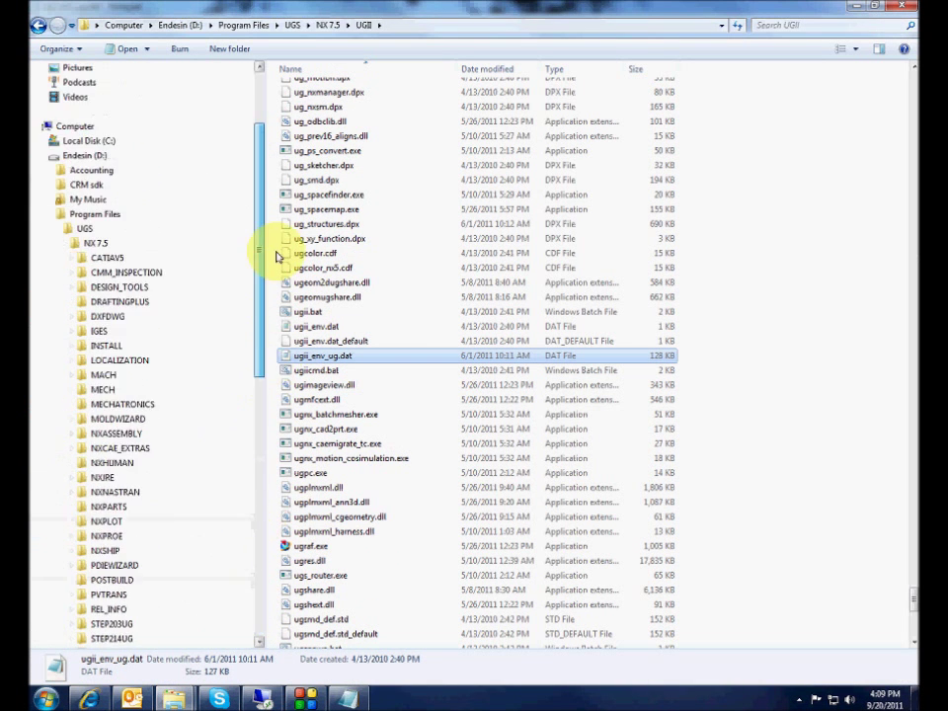
{"action": "left_click", "coordinate": [50, 243]}
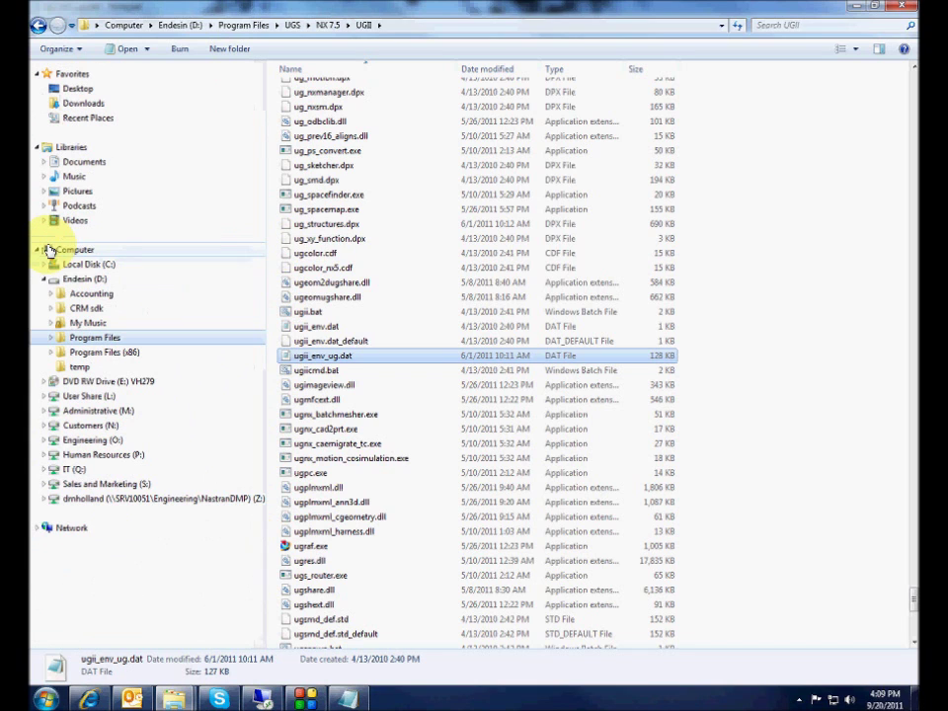
{"action": "left_click", "coordinate": [44, 281]}
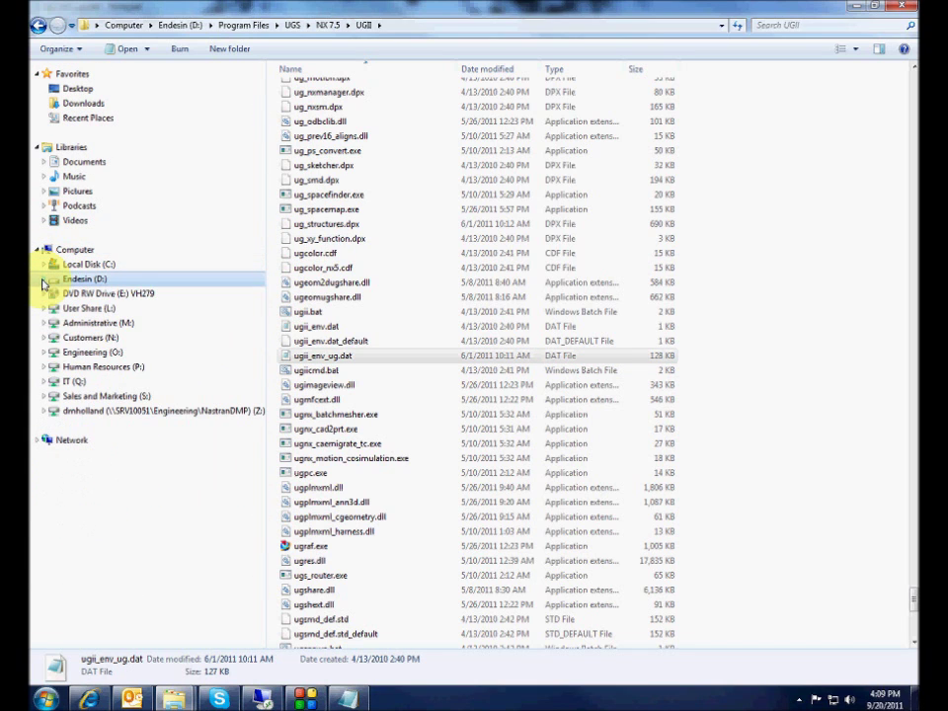
{"action": "left_click", "coordinate": [44, 353]}
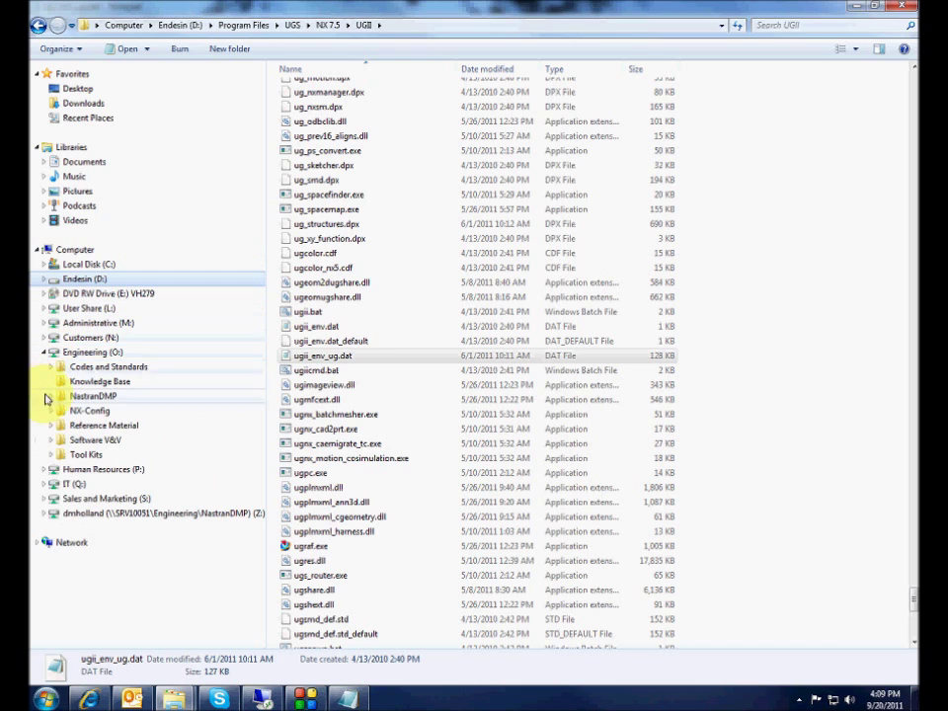
{"action": "left_click", "coordinate": [87, 410]}
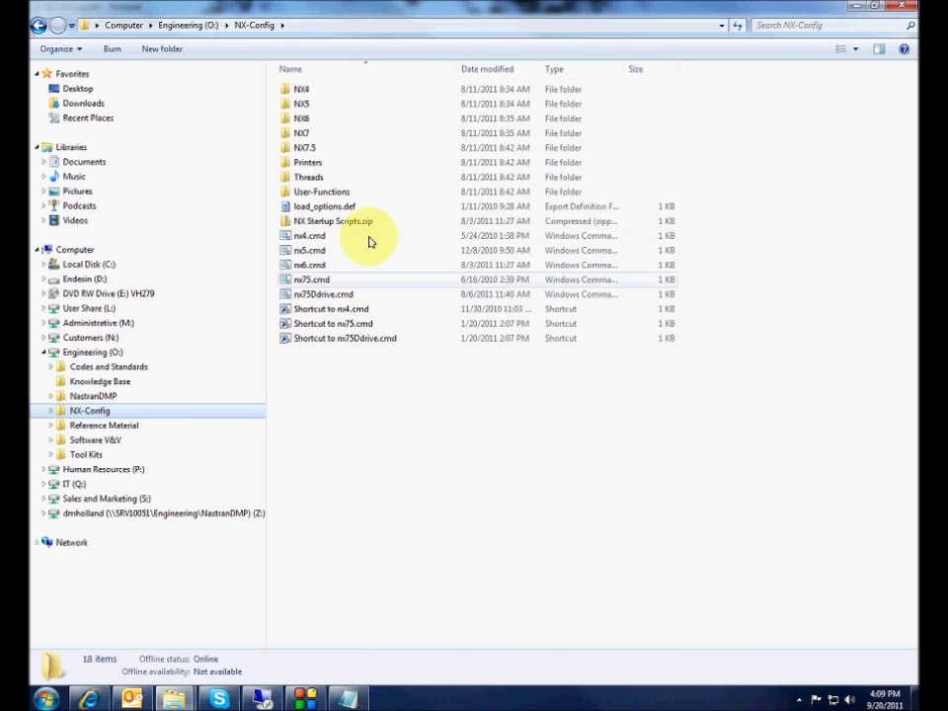
{"action": "left_click", "coordinate": [302, 104]}
{"action": "left_click", "coordinate": [303, 91]}
{"action": "double_click", "coordinate": [314, 147]}
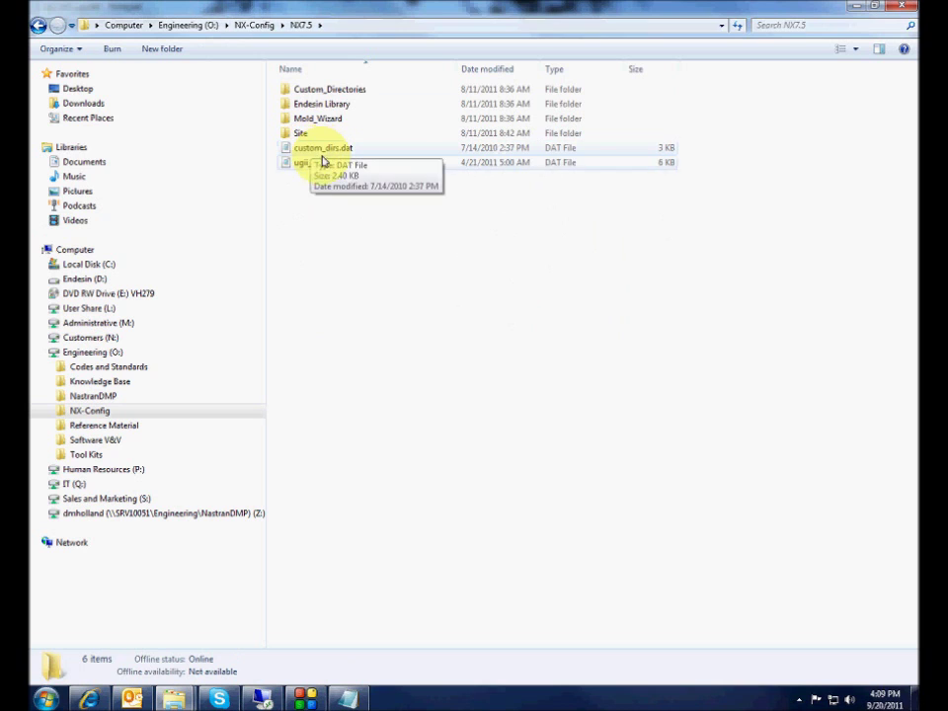
Open ugii_env7.5.dat from the NX7.5 folder, glance over its variable overrides and close it
{"action": "left_click", "coordinate": [322, 164]}
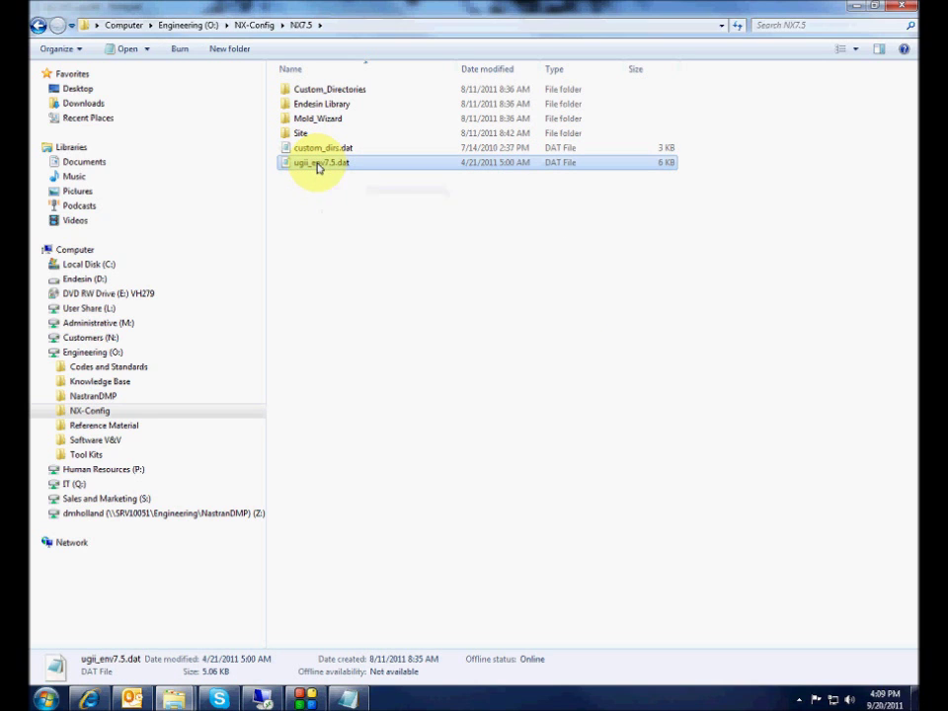
{"action": "right_click", "coordinate": [317, 165]}
{"action": "left_click", "coordinate": [328, 187]}
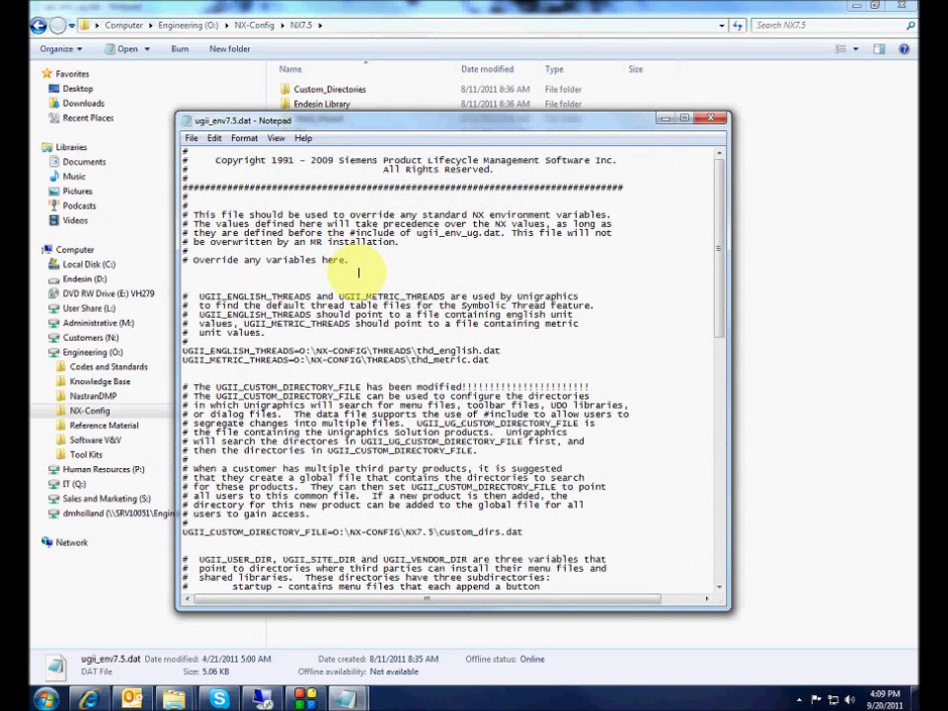
{"action": "left_click", "coordinate": [713, 121]}
In the other Explorer window, browse to D:\Program Files\UGS\NX 7.5\UGII
{"action": "mouse_move", "coordinate": [174, 697]}
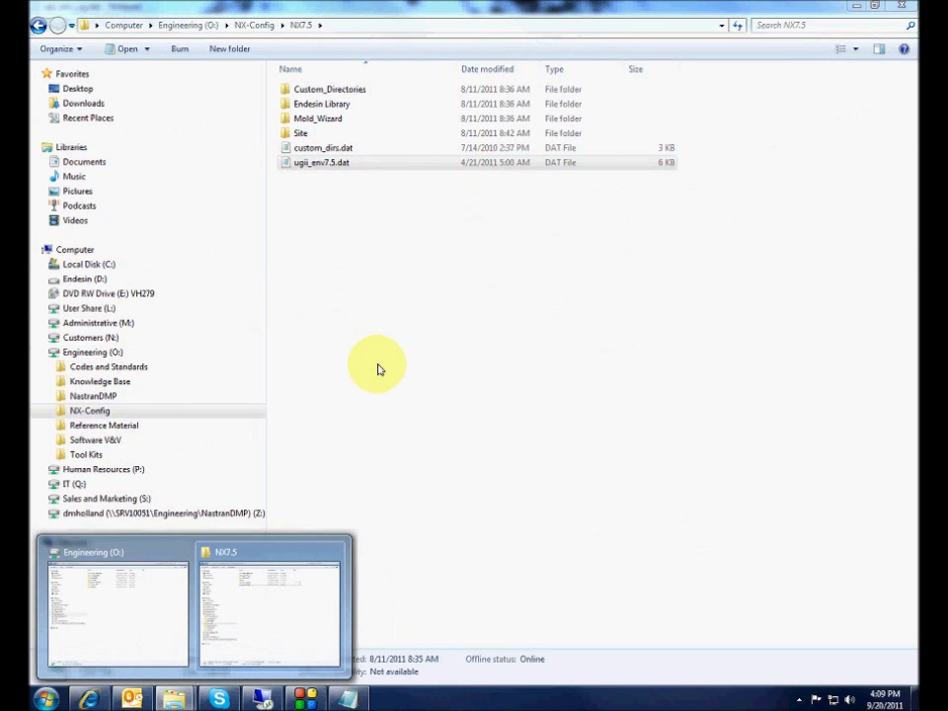
{"action": "left_click", "coordinate": [144, 593]}
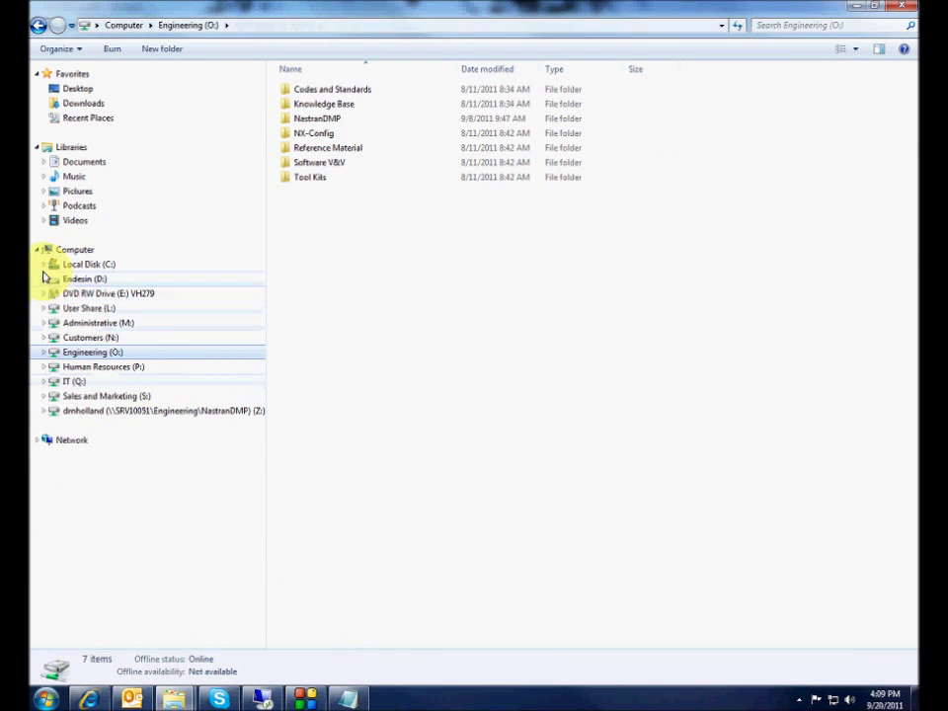
{"action": "left_click", "coordinate": [43, 279]}
{"action": "left_click", "coordinate": [52, 338]}
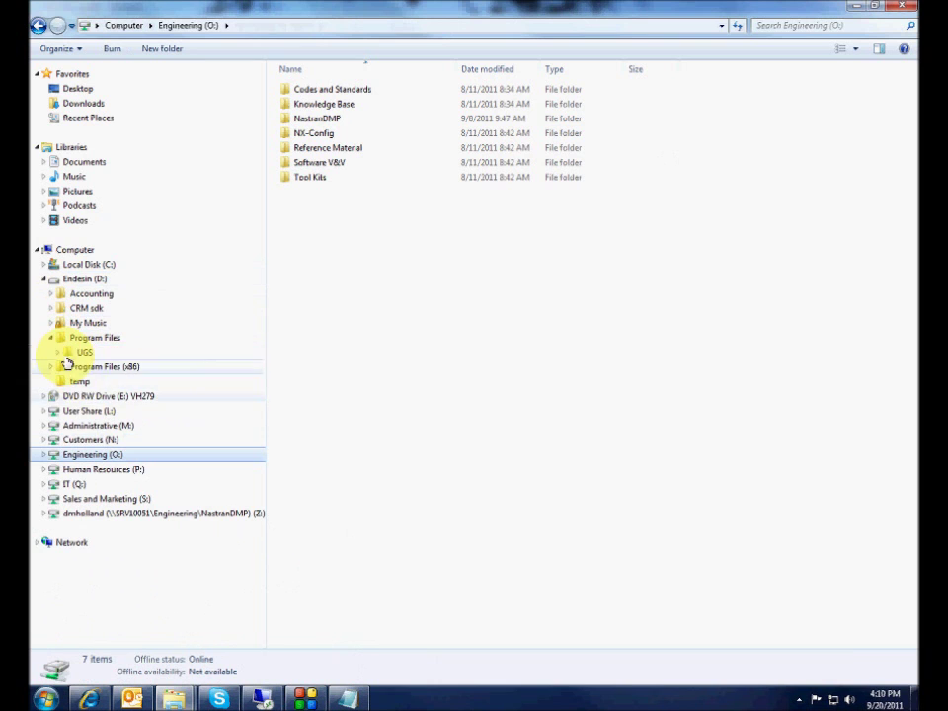
{"action": "left_click", "coordinate": [58, 353]}
{"action": "left_click", "coordinate": [87, 368]}
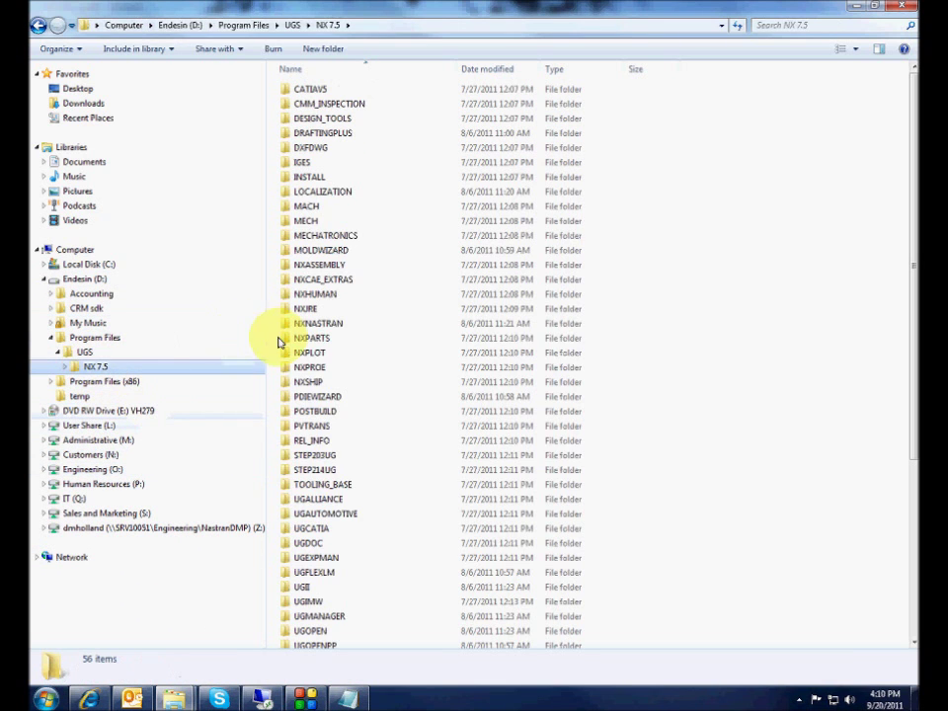
{"action": "double_click", "coordinate": [300, 587]}
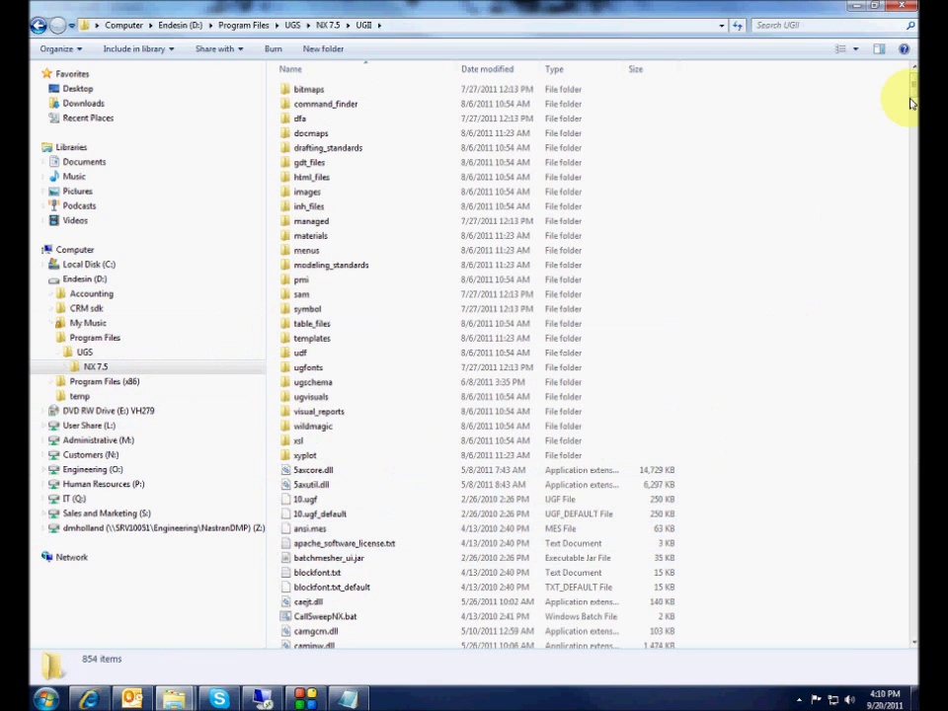
Locate ugii_env.dat in the UGII folder's file list and select it
{"action": "left_click_drag", "start_coordinate": [910, 95], "coordinate": [898, 582]}
{"action": "scroll", "coordinate": [614, 461], "scroll_direction": "down", "scroll_amount": 6}
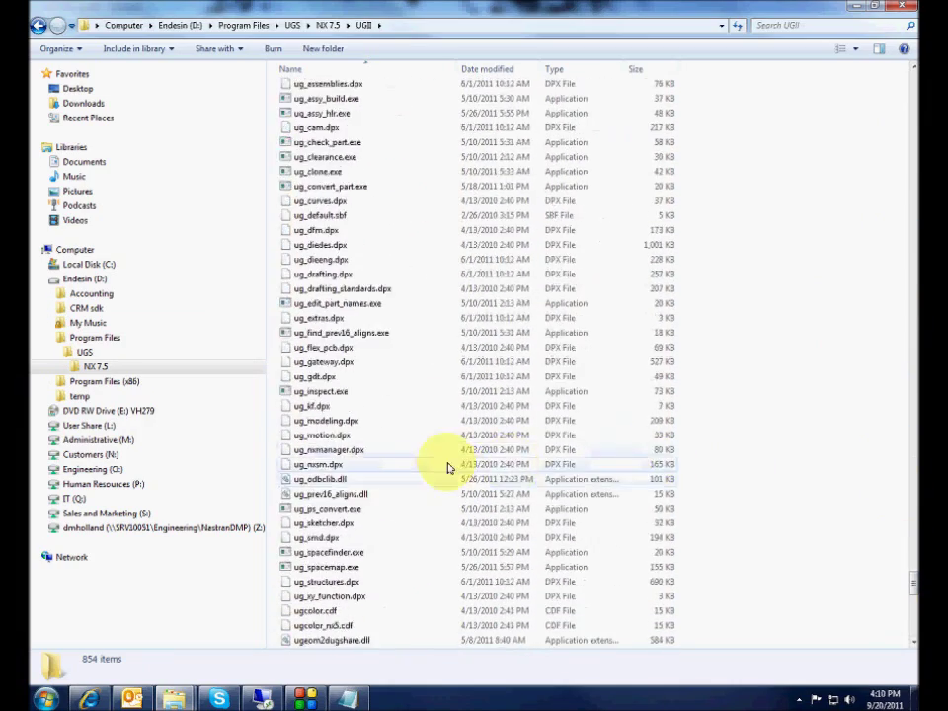
{"action": "scroll", "coordinate": [446, 467], "scroll_direction": "down", "scroll_amount": 7}
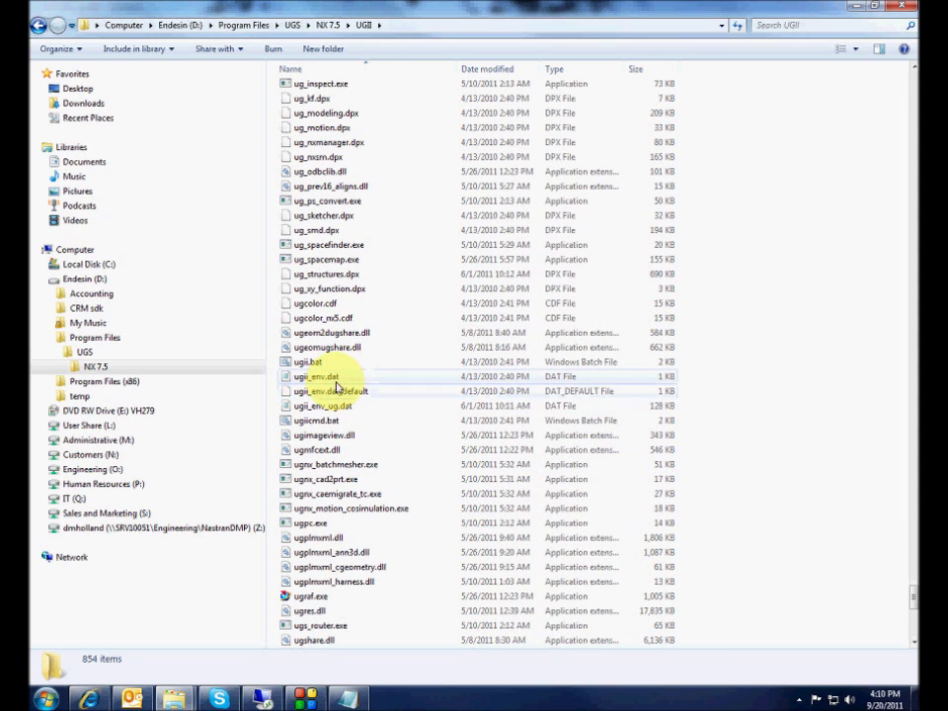
{"action": "left_click", "coordinate": [334, 379]}
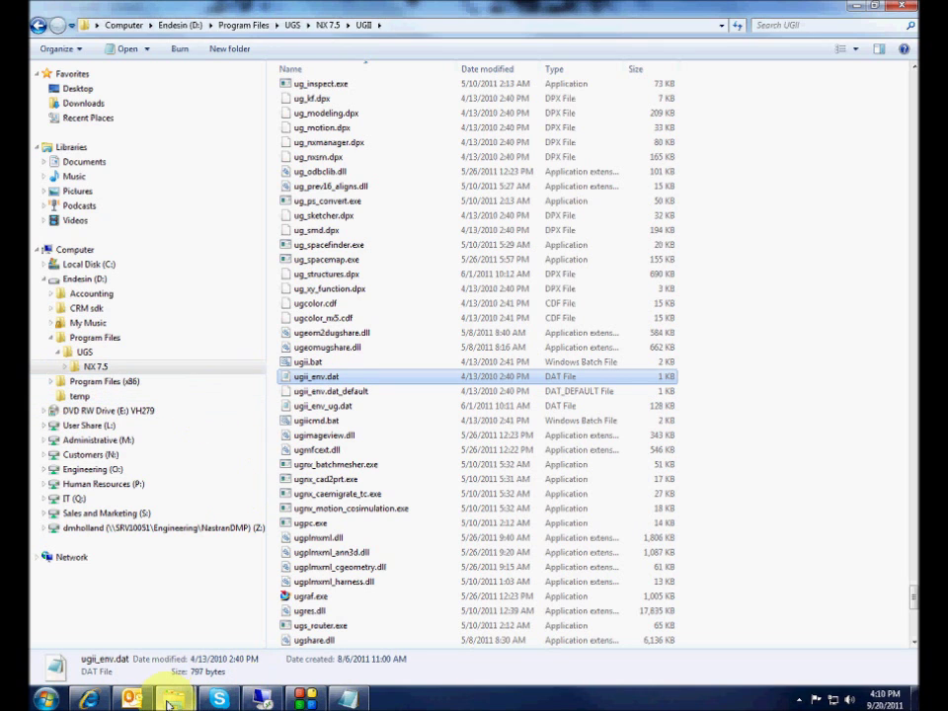
Check the O: drive's NX7.5 folder, return to ugii_env_ug.dat and copy the commented UGII_SITE_DIR definition line
{"action": "mouse_move", "coordinate": [168, 685]}
{"action": "left_click", "coordinate": [252, 608]}
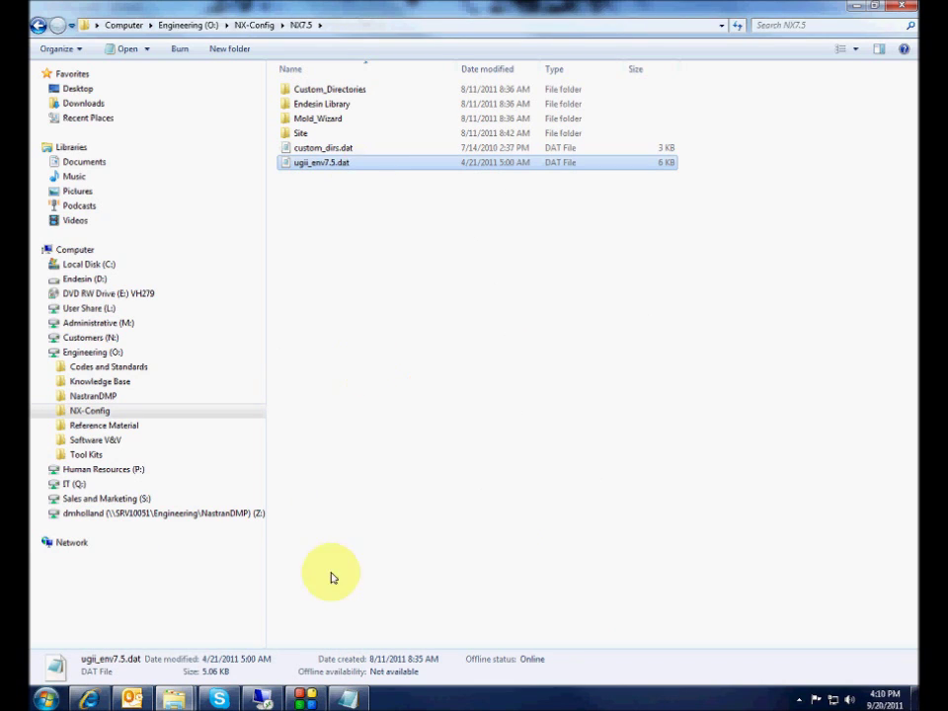
{"action": "left_click", "coordinate": [349, 702]}
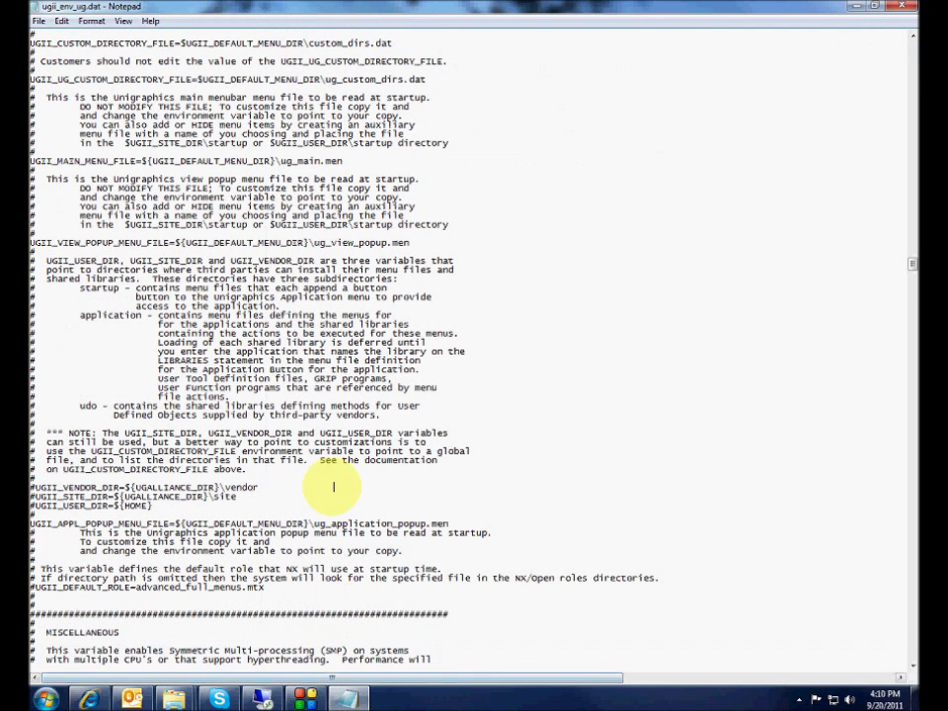
{"action": "left_click_drag", "start_coordinate": [29, 497], "coordinate": [235, 497]}
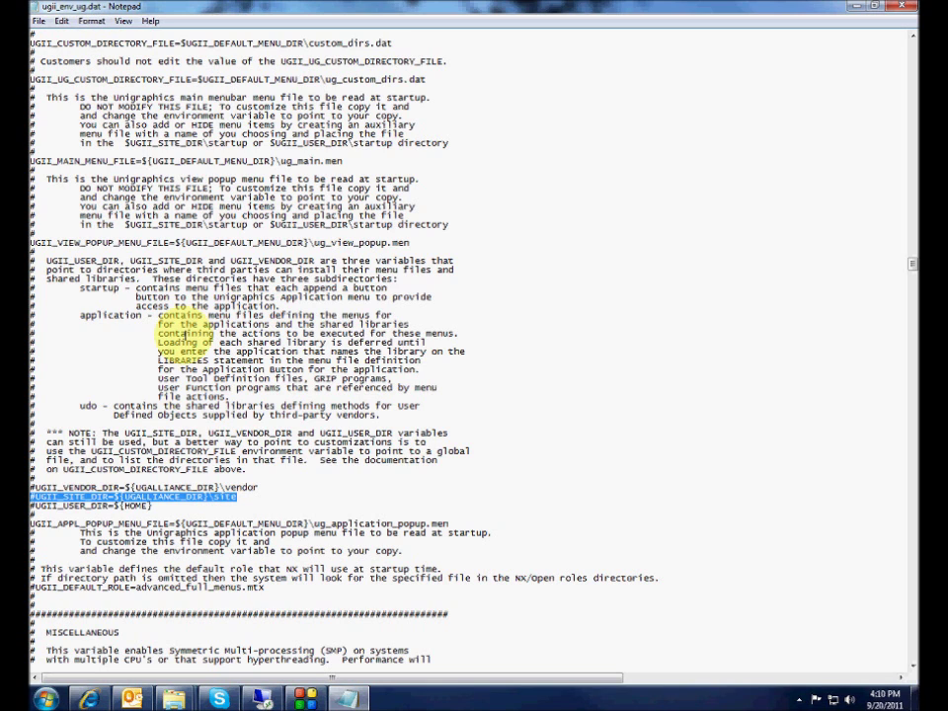
{"action": "right_click", "coordinate": [182, 503]}
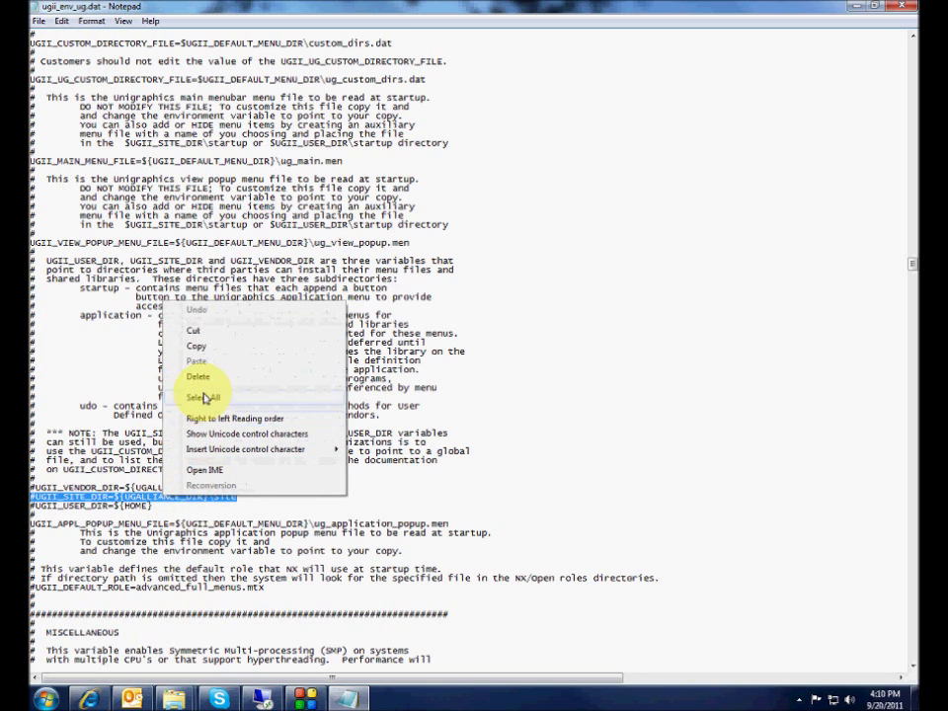
{"action": "left_click", "coordinate": [209, 347]}
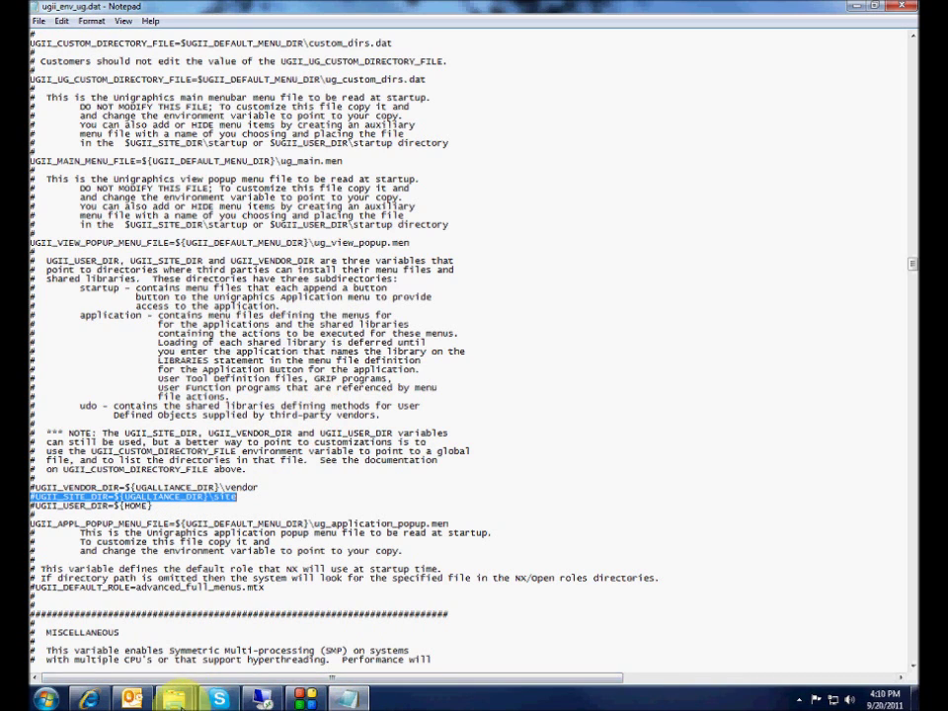
Open ugii_env7.5.dat from NX-Config\NX7.5 in a maximized window and examine its block on UGII_USER_DIR, UGII_SITE_DIR and UGII_VENDOR_DIR
{"action": "mouse_move", "coordinate": [173, 698]}
{"action": "left_click", "coordinate": [238, 645]}
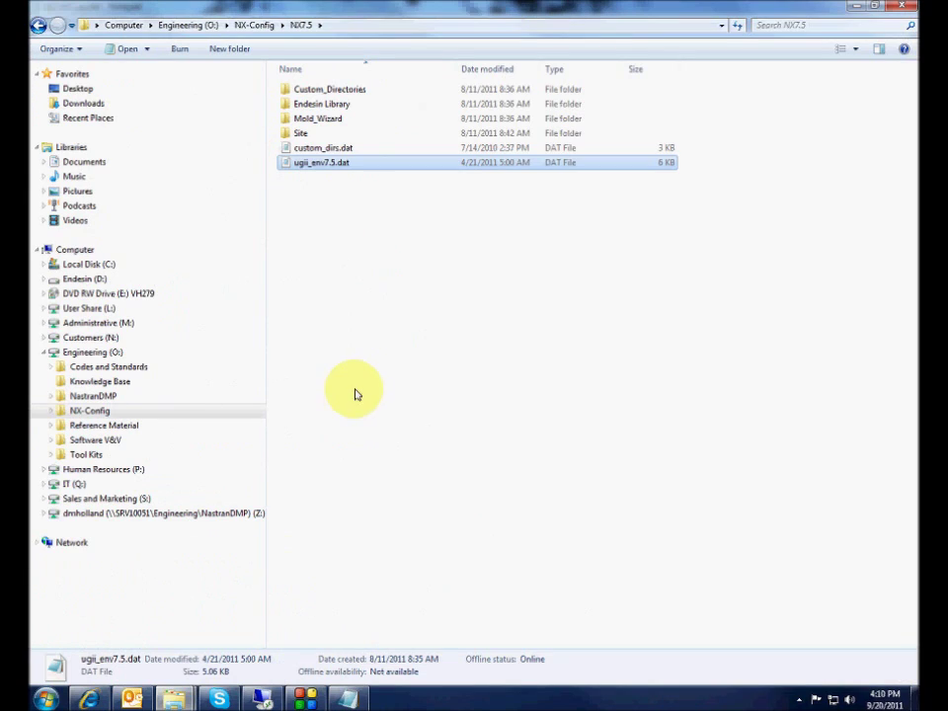
{"action": "double_click", "coordinate": [324, 163]}
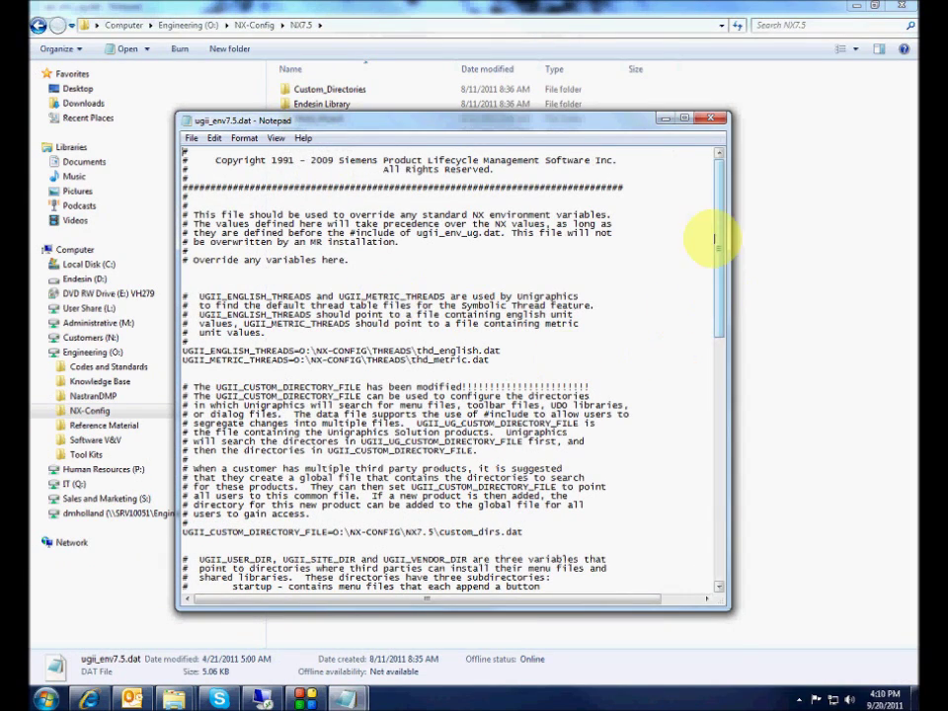
{"action": "double_click", "coordinate": [620, 120]}
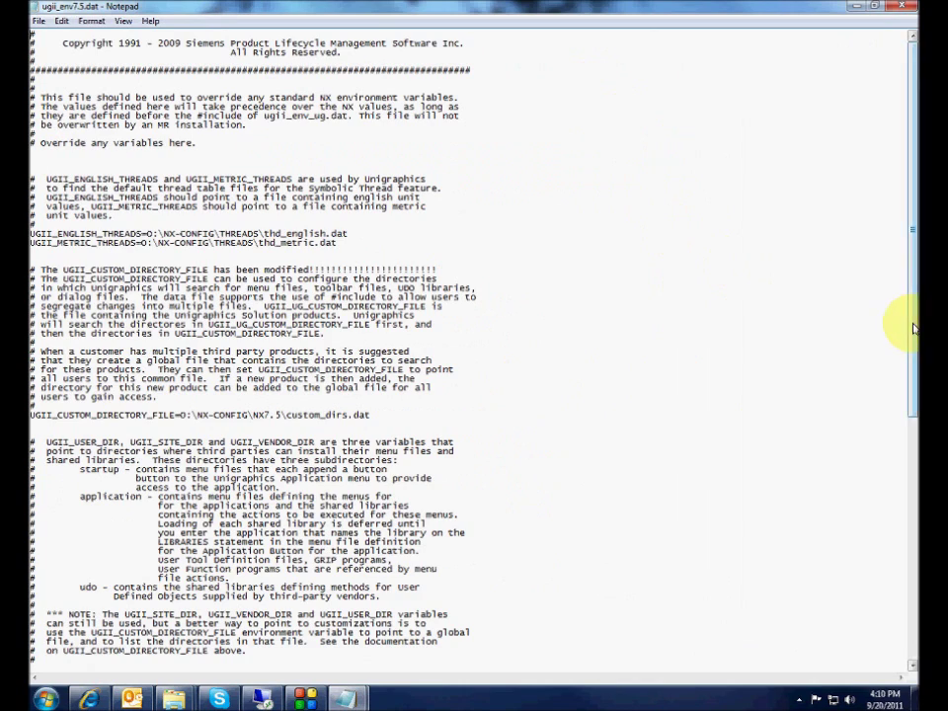
{"action": "left_click_drag", "start_coordinate": [914, 322], "coordinate": [900, 491]}
{"action": "scroll", "coordinate": [900, 491], "scroll_direction": "down", "scroll_amount": 2}
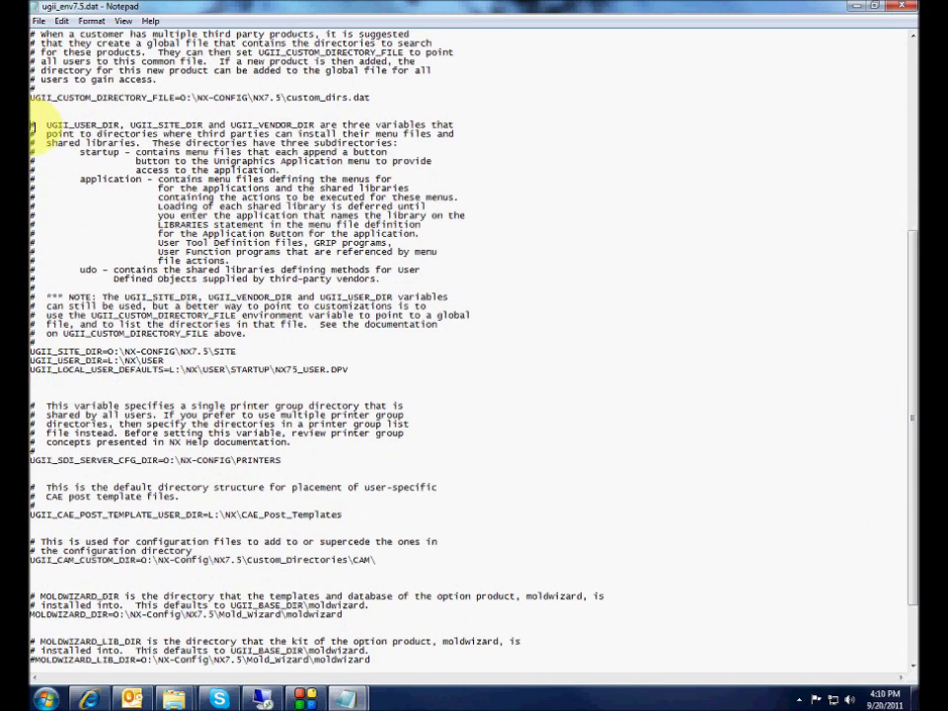
{"action": "left_click_drag", "start_coordinate": [30, 125], "coordinate": [45, 373]}
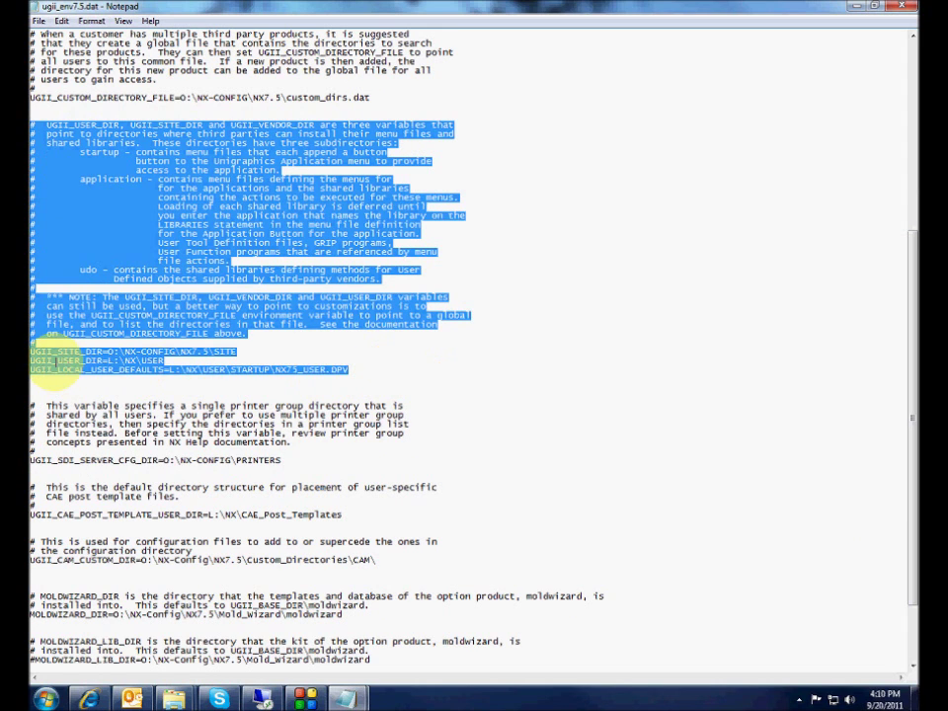
{"action": "left_click", "coordinate": [44, 373]}
In ugii_env_ug.dat, copy the whole block from the UGII_USER_DIR explanation through the commented UGII_USER_DIR definition
{"action": "left_click", "coordinate": [347, 700]}
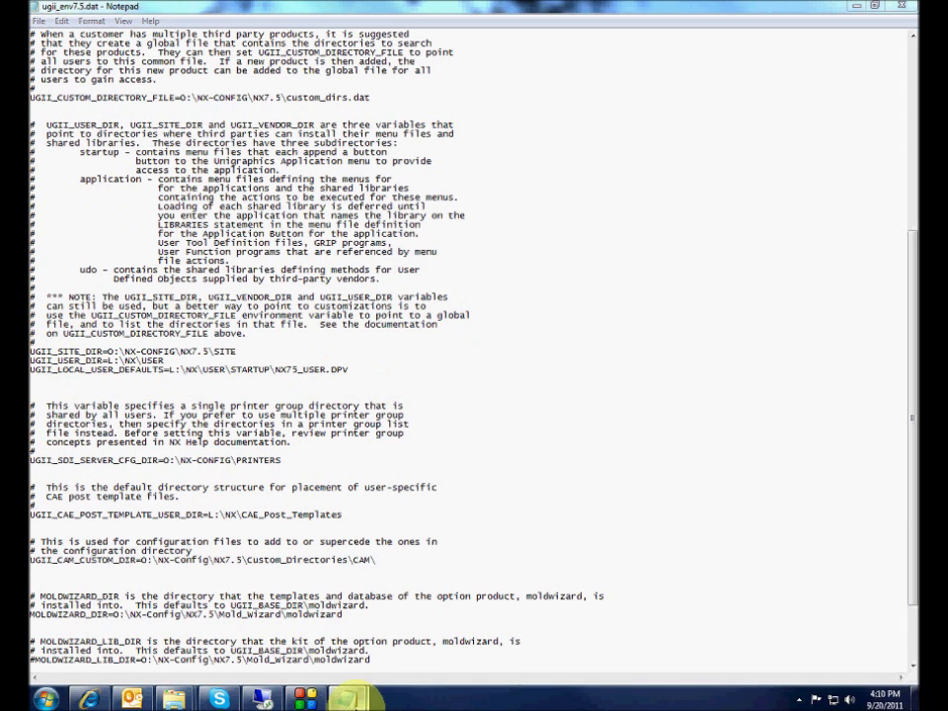
{"action": "left_click", "coordinate": [285, 635]}
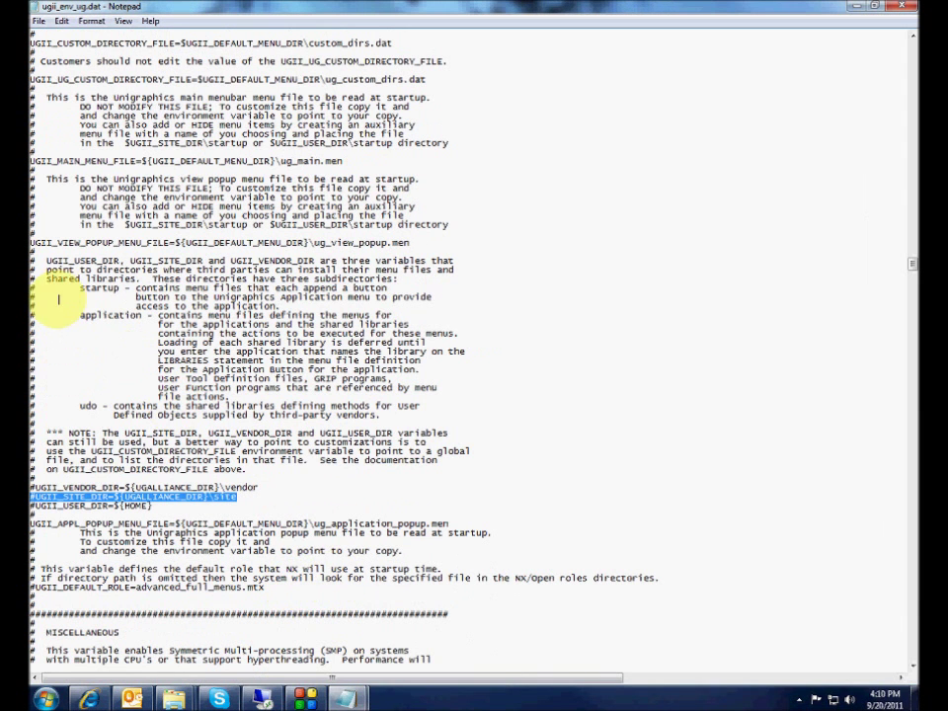
{"action": "left_click_drag", "start_coordinate": [33, 261], "coordinate": [156, 506]}
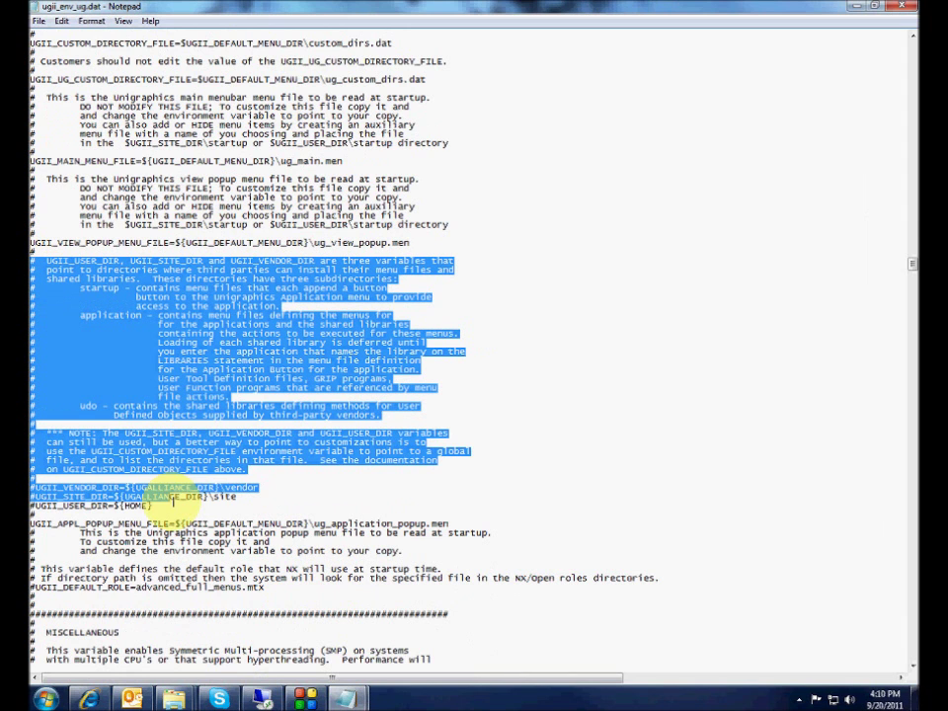
{"action": "right_click", "coordinate": [203, 415]}
{"action": "left_click", "coordinate": [237, 455]}
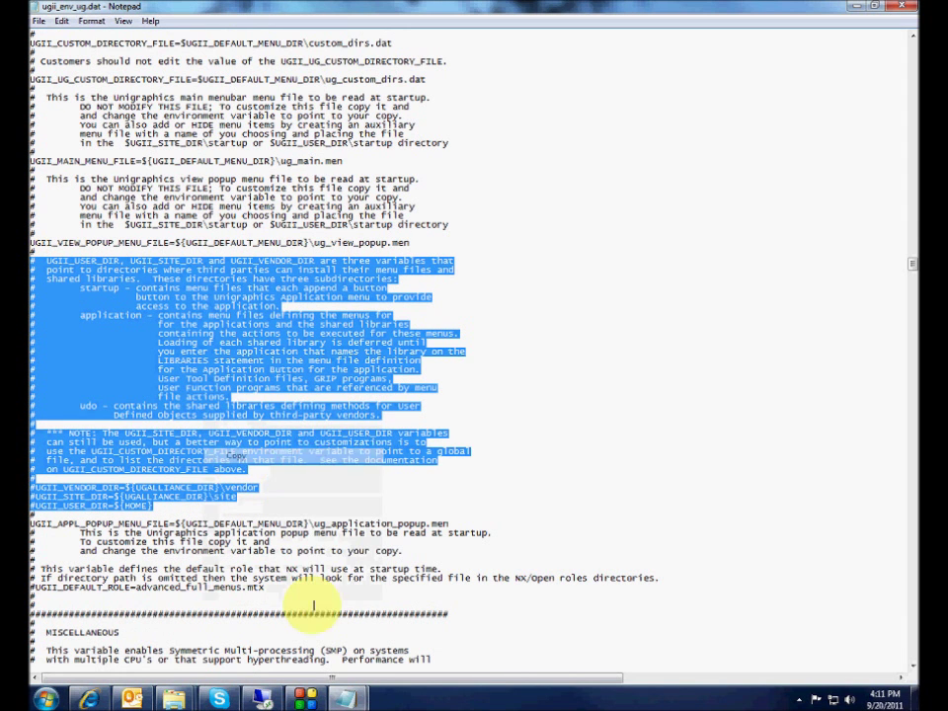
Return to ugii_env7.5.dat and select the matching block from the UGII_USER_DIR explanation through the UGII_LOCAL_USER_DEFAULTS line
{"action": "mouse_move", "coordinate": [346, 698]}
{"action": "left_click", "coordinate": [387, 654]}
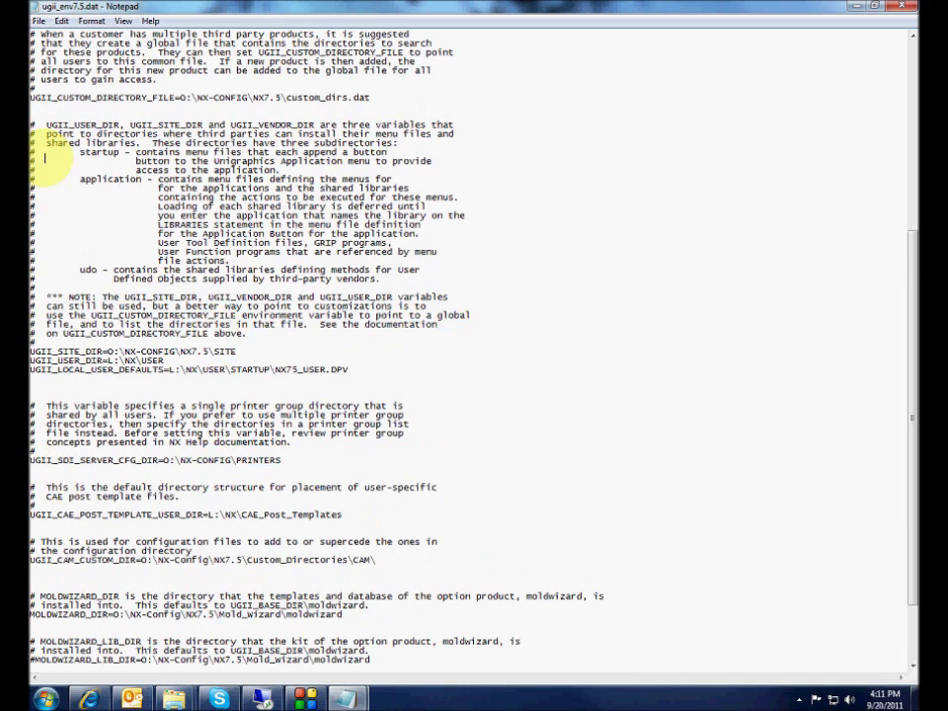
{"action": "left_click_drag", "start_coordinate": [31, 125], "coordinate": [357, 373]}
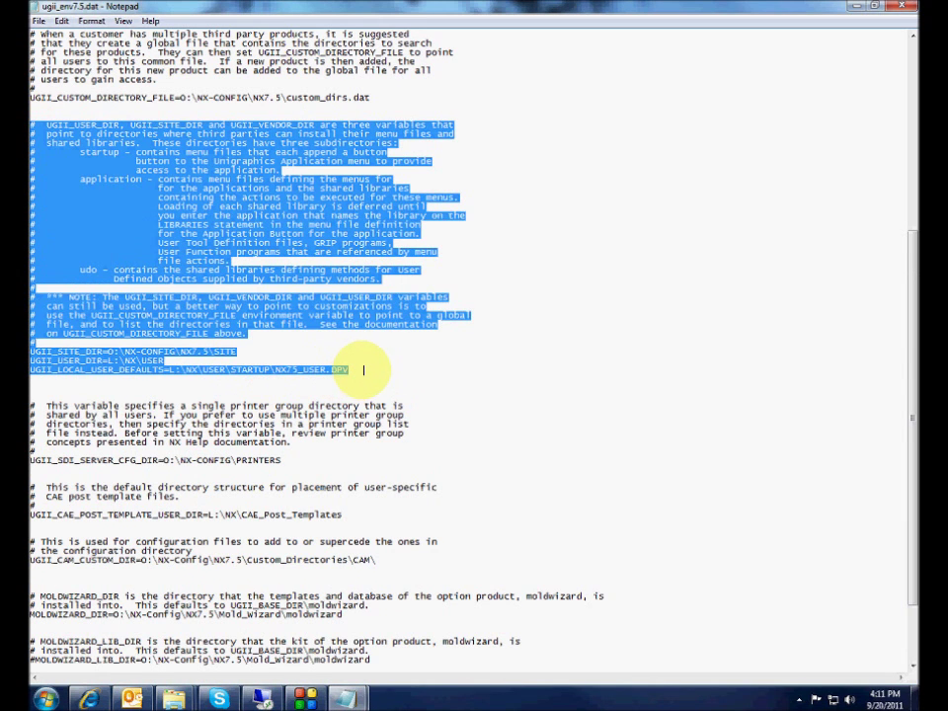
Highlight the UGII_SITE_DIR definition line in ugii_env7.5.dat to examine its path, then clear the selection
{"action": "left_click", "coordinate": [89, 348]}
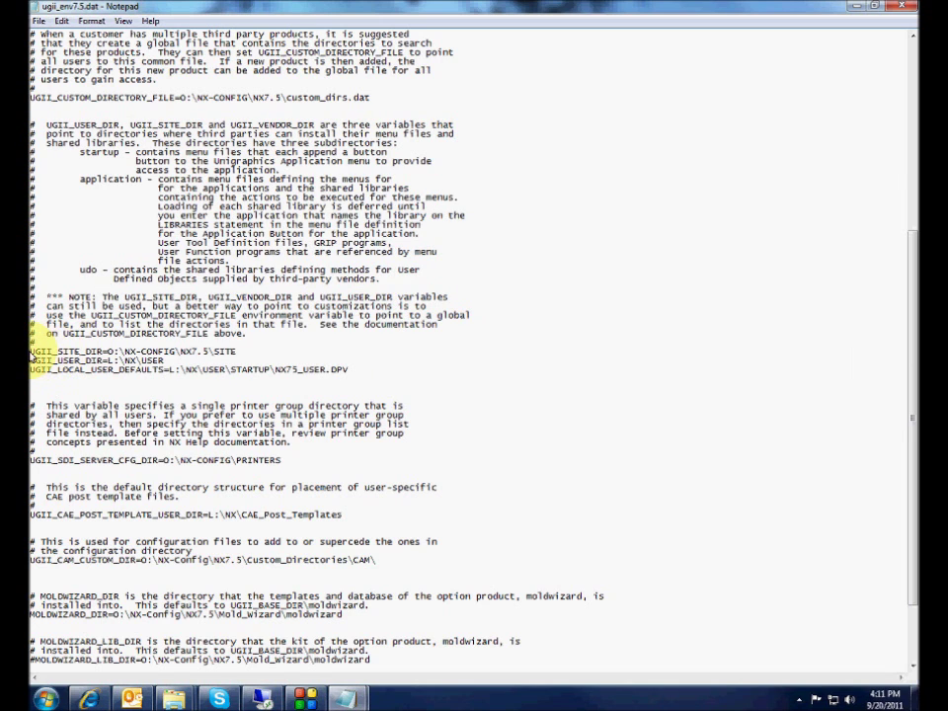
{"action": "left_click_drag", "start_coordinate": [30, 348], "coordinate": [238, 352]}
{"action": "left_click", "coordinate": [109, 352]}
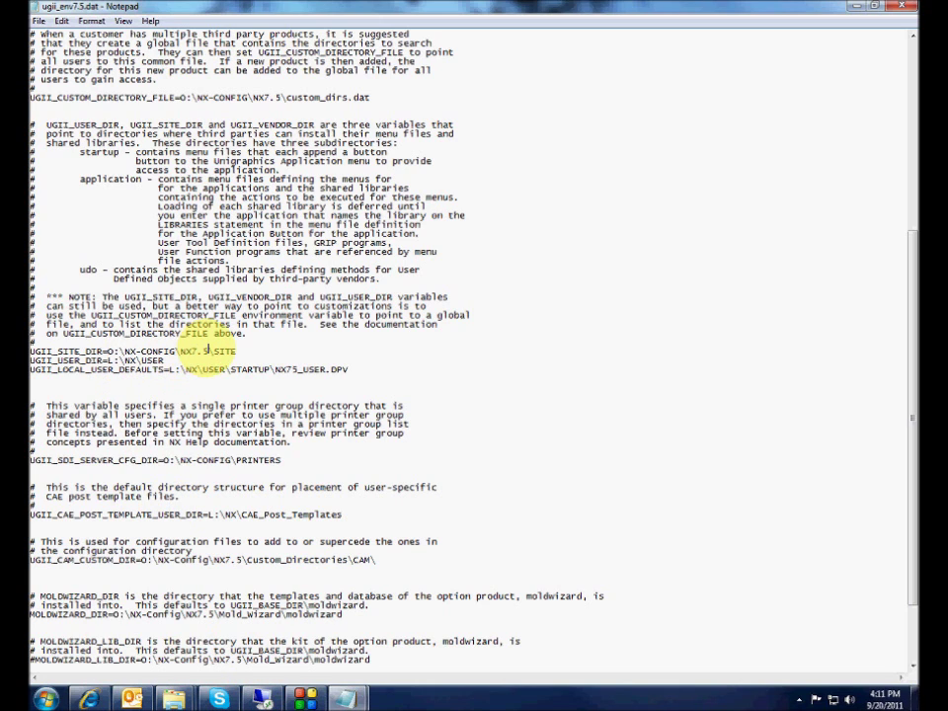
Inspect the contents of the Site\Startup folder under O:\NX-Config\NX7.5, then return to the NX7.5 folder
{"action": "left_click", "coordinate": [179, 701]}
{"action": "left_click", "coordinate": [228, 653]}
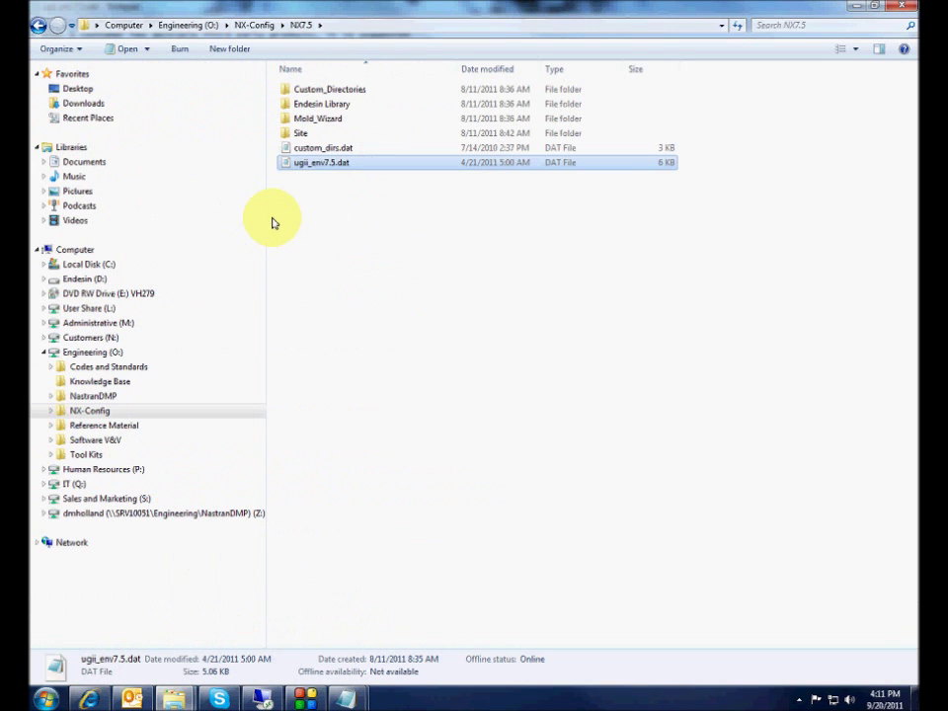
{"action": "double_click", "coordinate": [313, 136]}
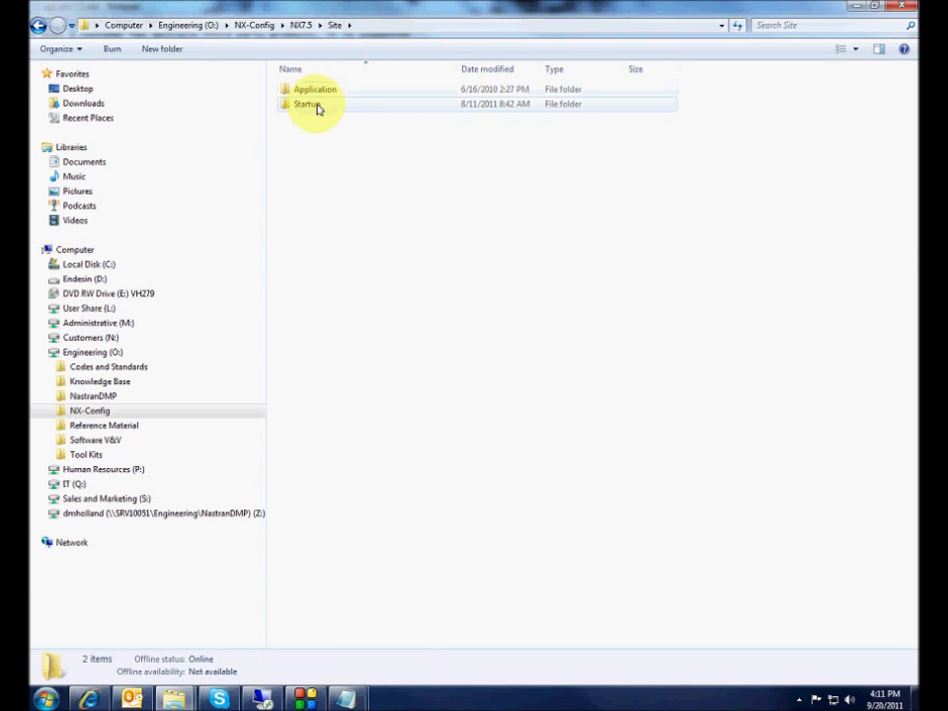
{"action": "double_click", "coordinate": [318, 107]}
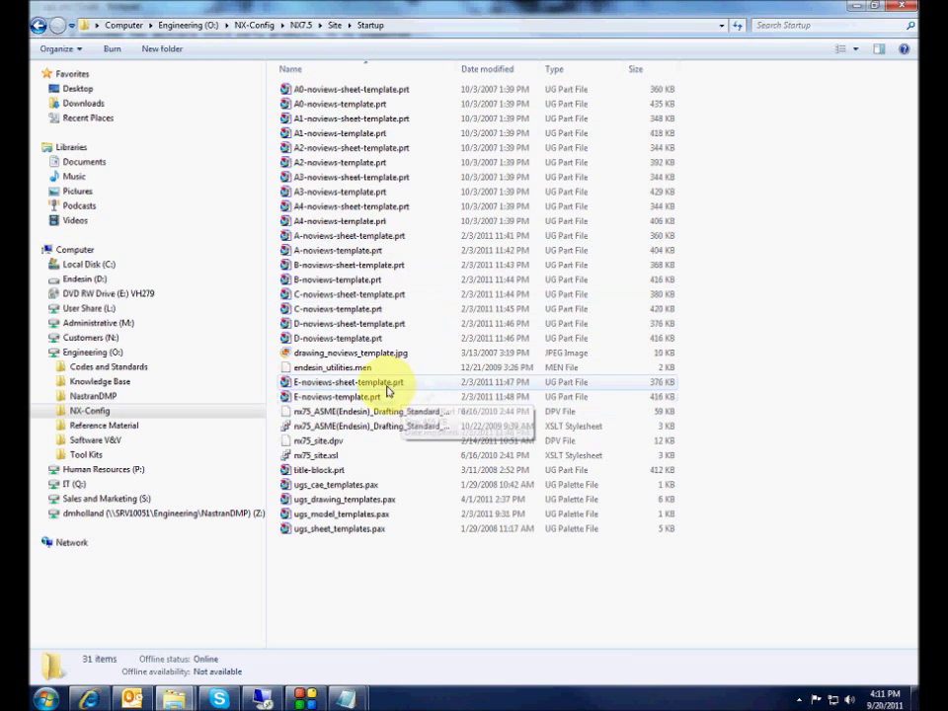
{"action": "left_click", "coordinate": [37, 27]}
{"action": "left_click", "coordinate": [38, 27]}
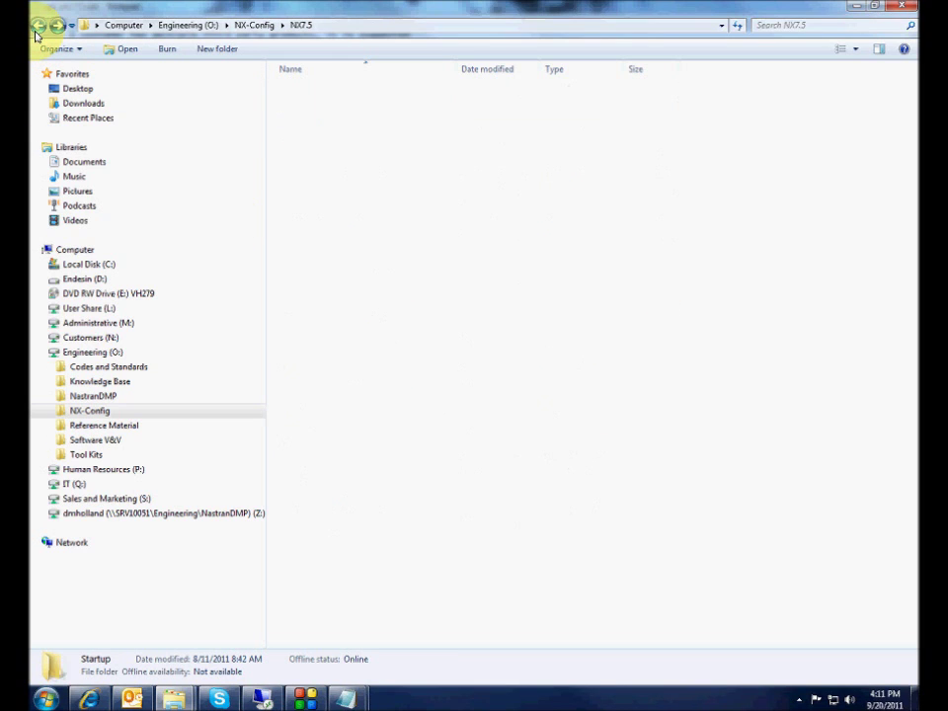
Check ugii_env7.5.dat again, then locate and select ugii_env_ug.dat in the local NX 7.5 UGII installation folder
{"action": "mouse_move", "coordinate": [361, 700]}
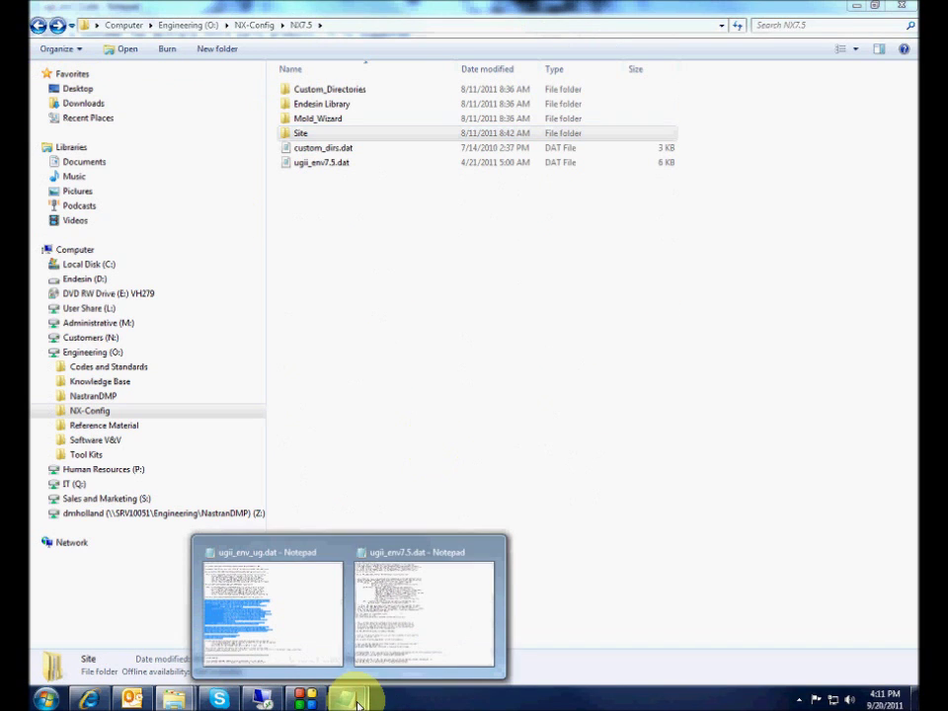
{"action": "left_click", "coordinate": [375, 642]}
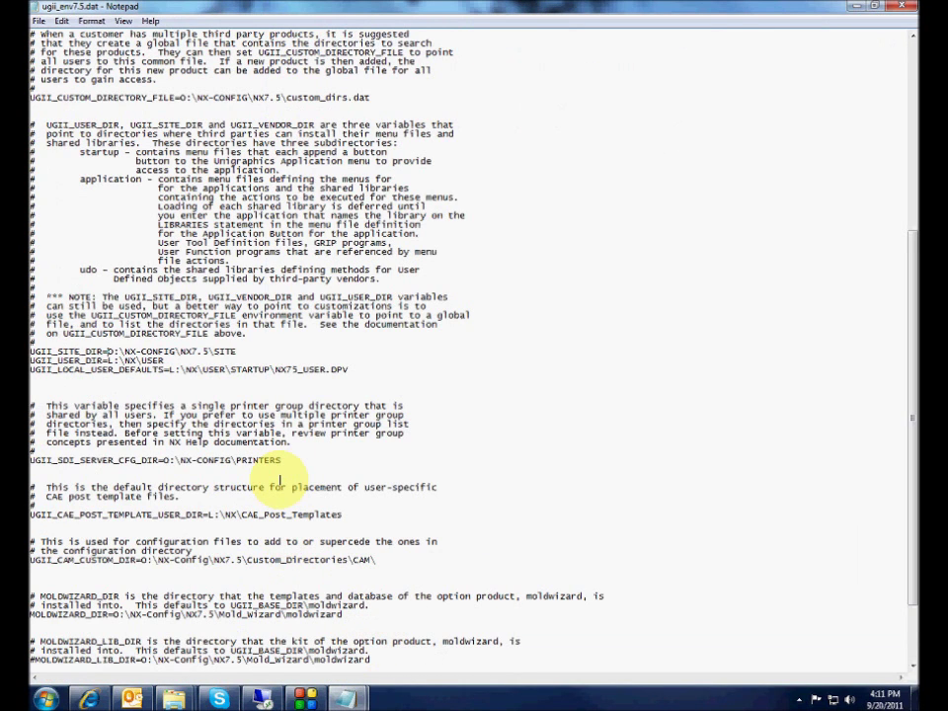
{"action": "mouse_move", "coordinate": [175, 699]}
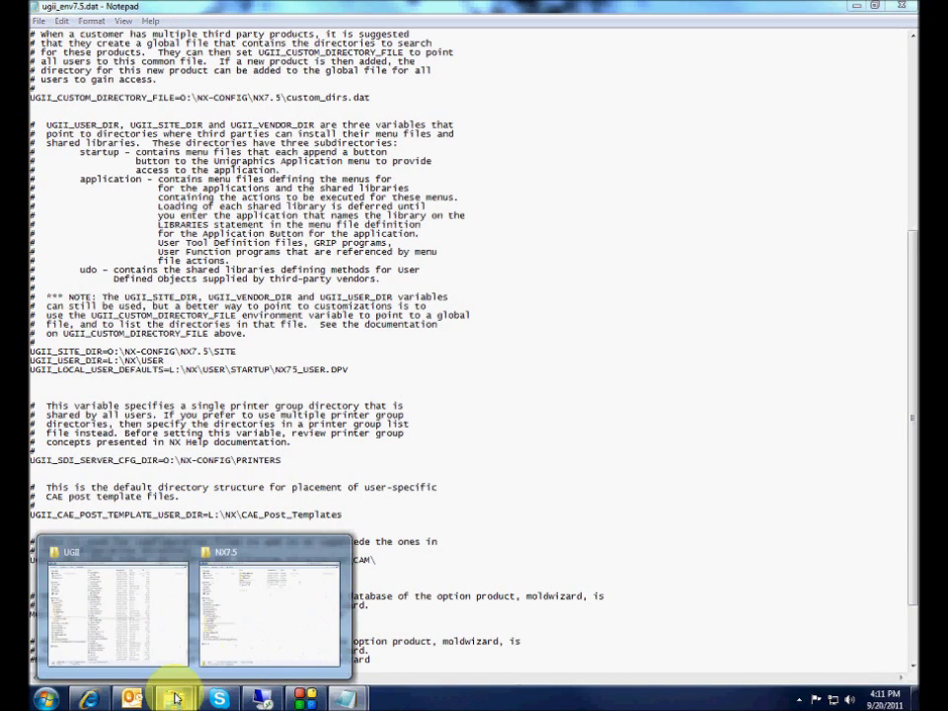
{"action": "left_click", "coordinate": [163, 593]}
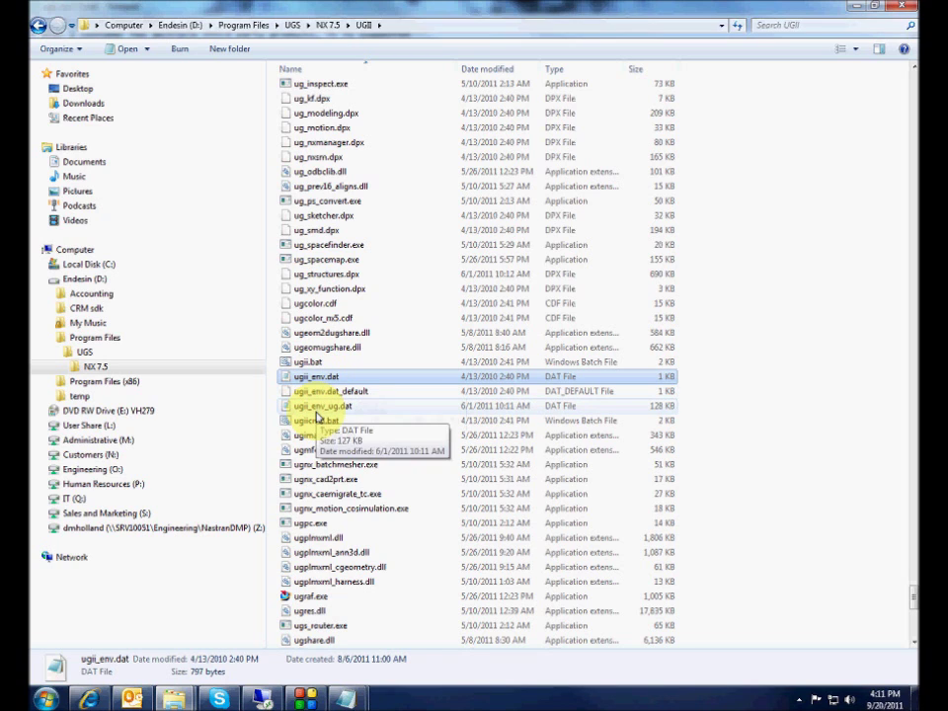
{"action": "left_click", "coordinate": [318, 407]}
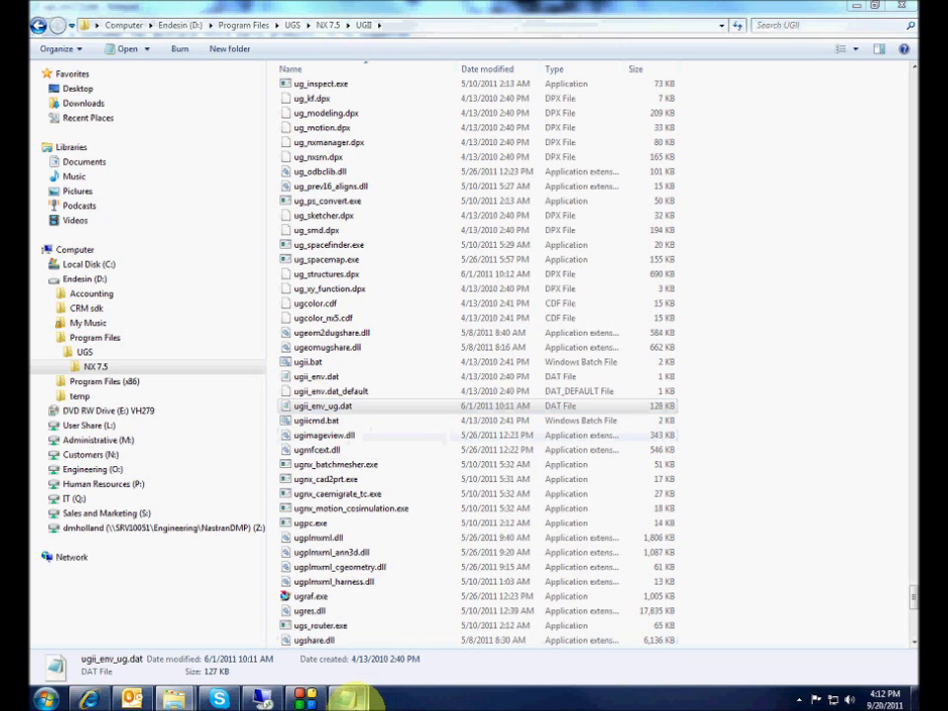
View ugii_env7.5.dat, then switch to ugii_env_ug.dat and clear the selection on its UGII_USER_DIR block
{"action": "mouse_move", "coordinate": [345, 697]}
{"action": "left_click", "coordinate": [402, 628]}
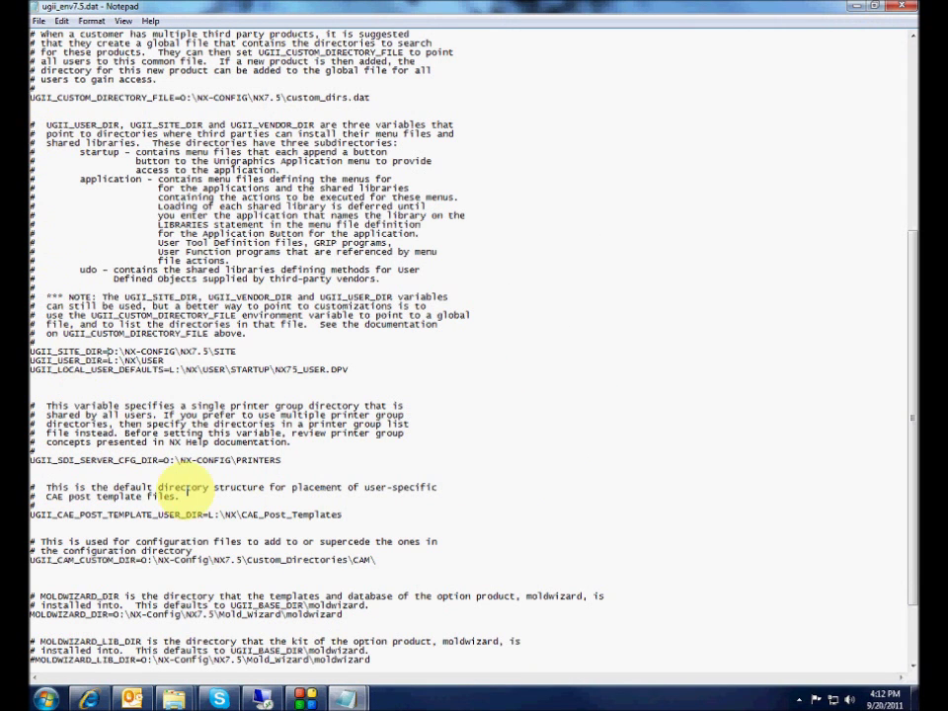
{"action": "mouse_move", "coordinate": [362, 703]}
{"action": "left_click", "coordinate": [310, 619]}
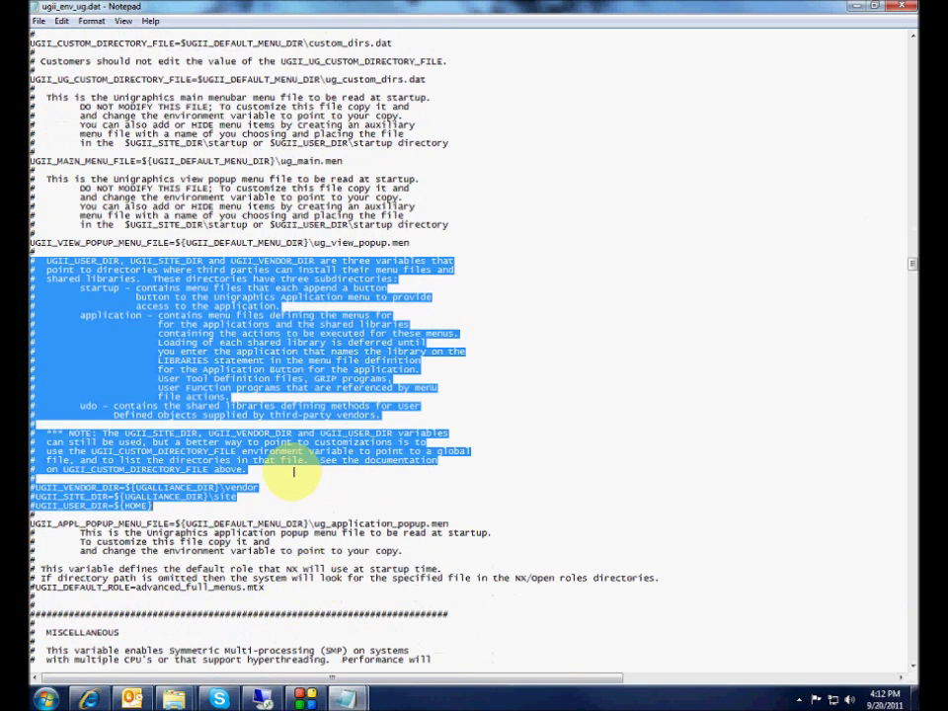
{"action": "left_click", "coordinate": [234, 443]}
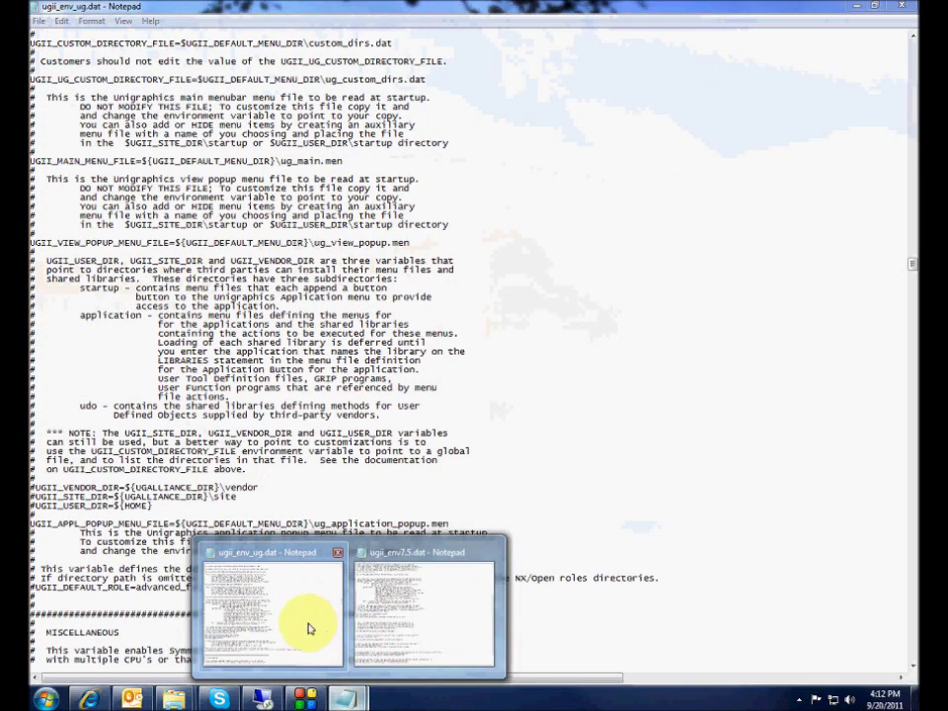
{"action": "left_click", "coordinate": [310, 629]}
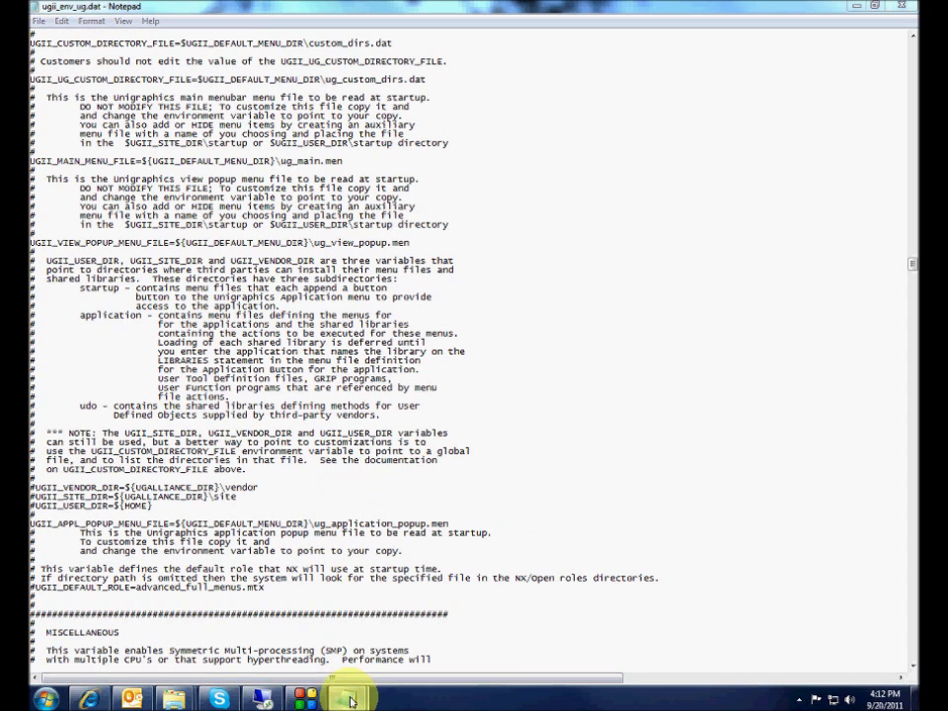
Compare the directory variable definitions in ugii_env7.5.dat with the commented ones in ugii_env_ug.dat, ending in ugii_env7.5.dat
{"action": "mouse_move", "coordinate": [345, 697]}
{"action": "left_click", "coordinate": [396, 622]}
{"action": "left_click", "coordinate": [40, 333]}
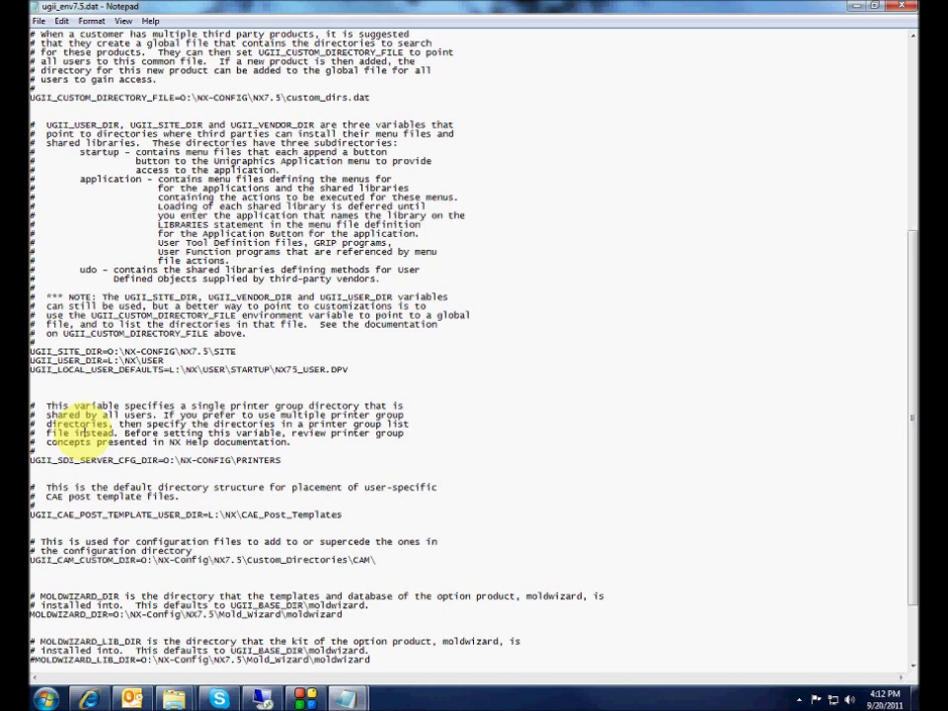
{"action": "mouse_move", "coordinate": [359, 680]}
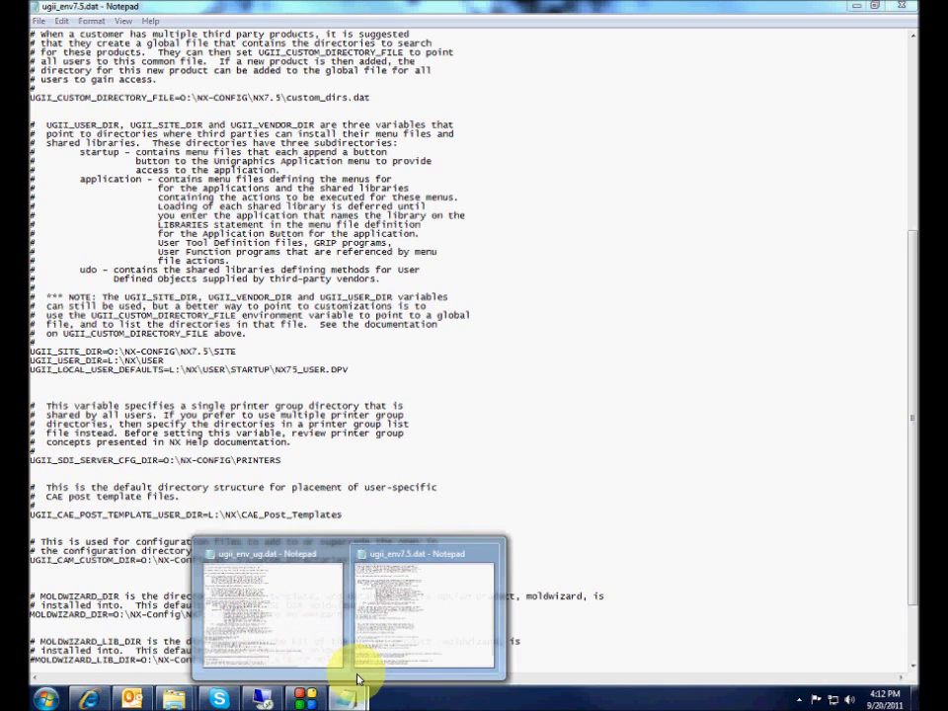
{"action": "left_click", "coordinate": [316, 629]}
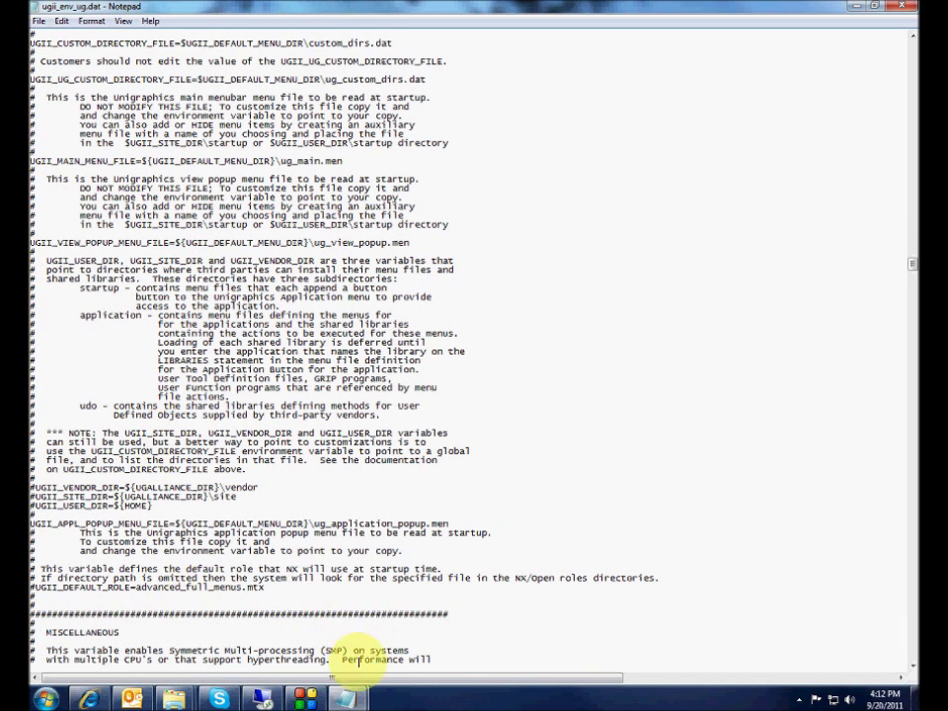
{"action": "mouse_move", "coordinate": [345, 700]}
{"action": "left_click", "coordinate": [391, 662]}
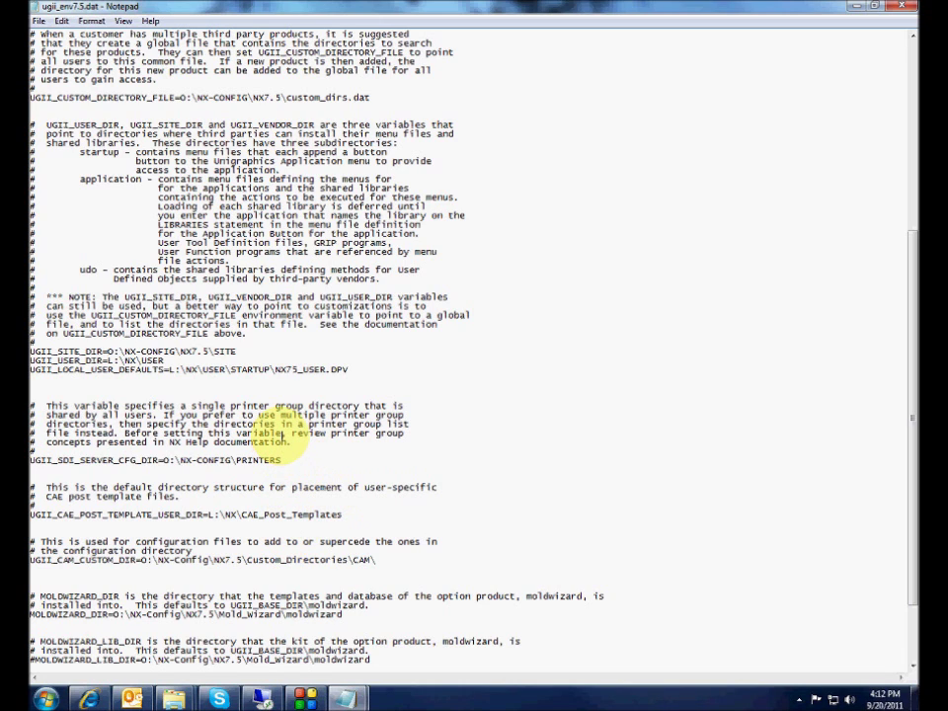
{"action": "left_click", "coordinate": [283, 434]}
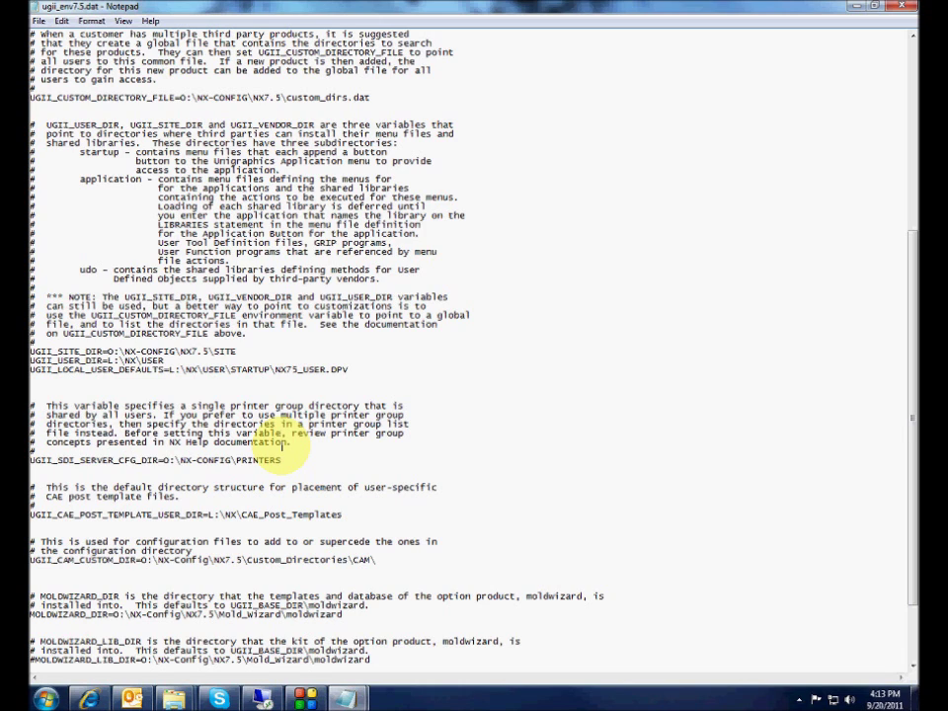
Switch to the UGII folder window, then open the Windows Environment Variables dialog from the computer's advanced system settings
{"action": "mouse_move", "coordinate": [174, 696]}
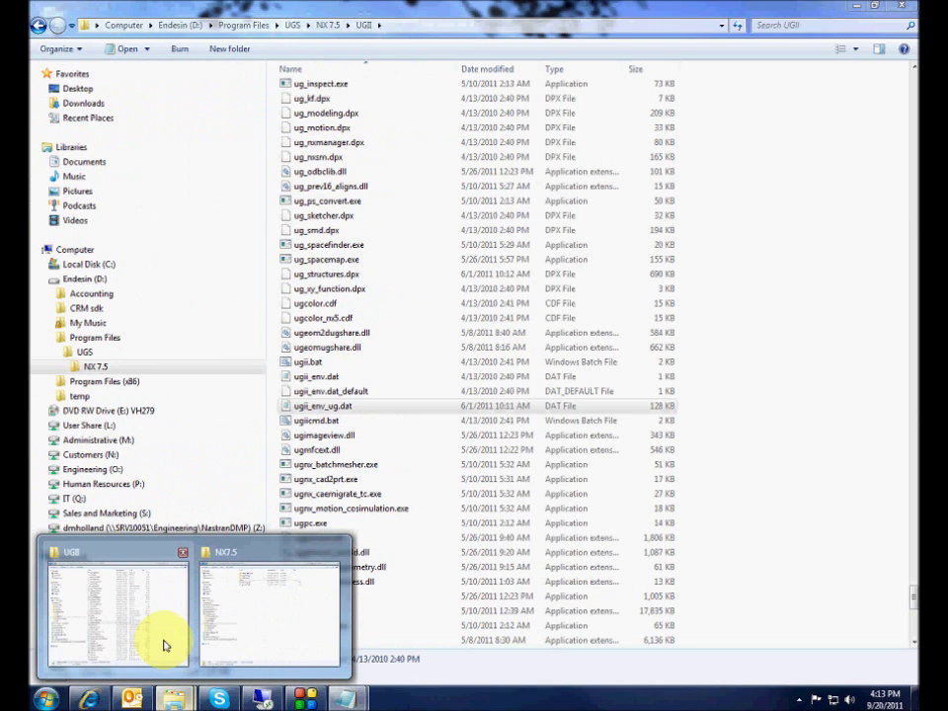
{"action": "left_click", "coordinate": [166, 647]}
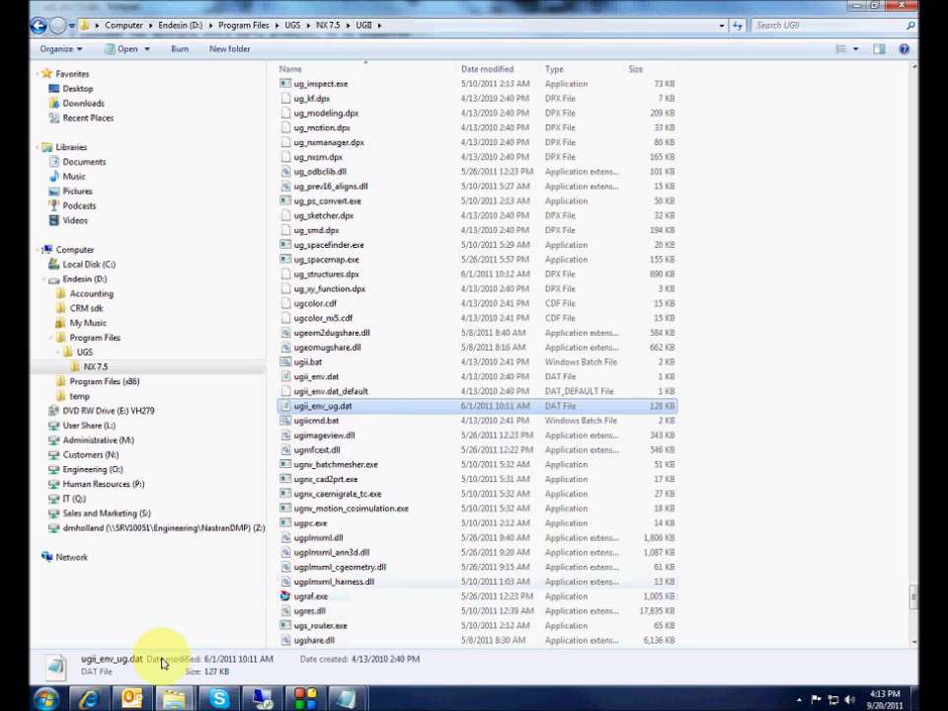
{"action": "left_click", "coordinate": [45, 699]}
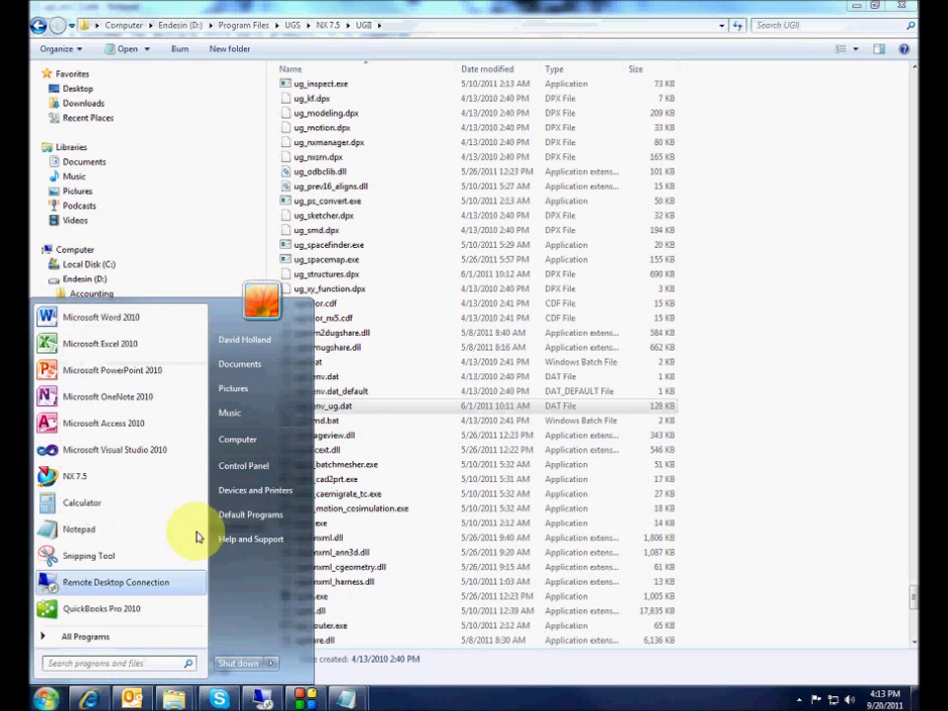
{"action": "right_click", "coordinate": [244, 445]}
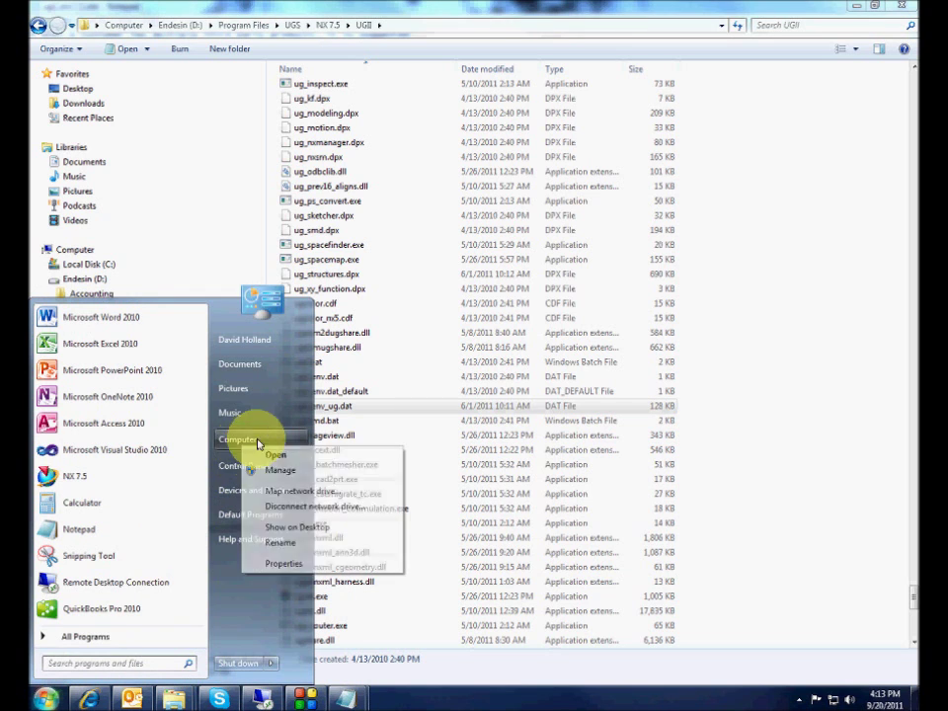
{"action": "left_click", "coordinate": [284, 567]}
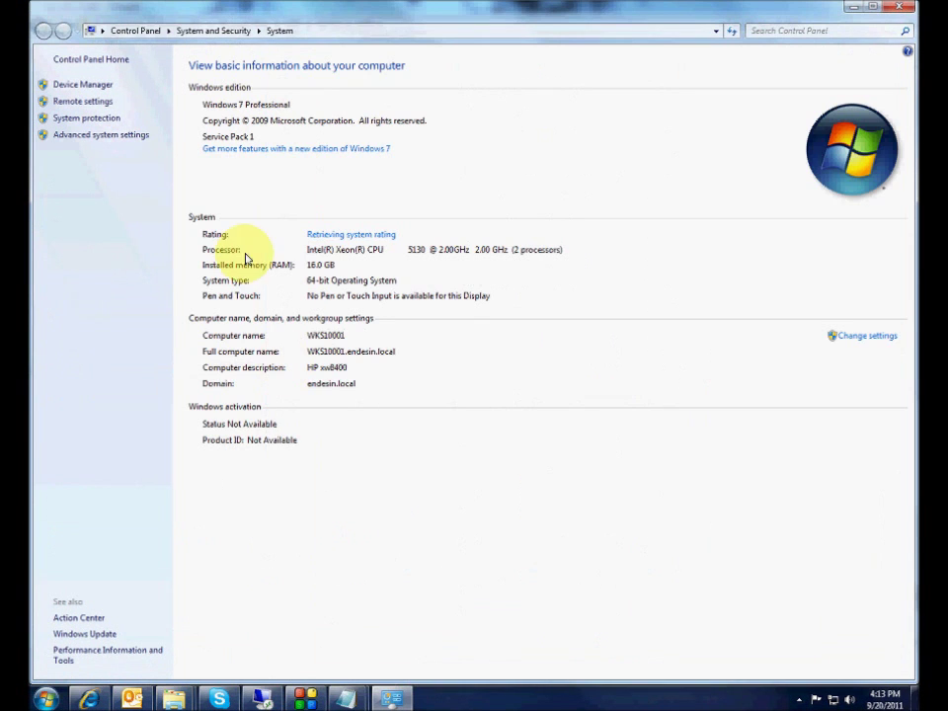
{"action": "left_click", "coordinate": [126, 137]}
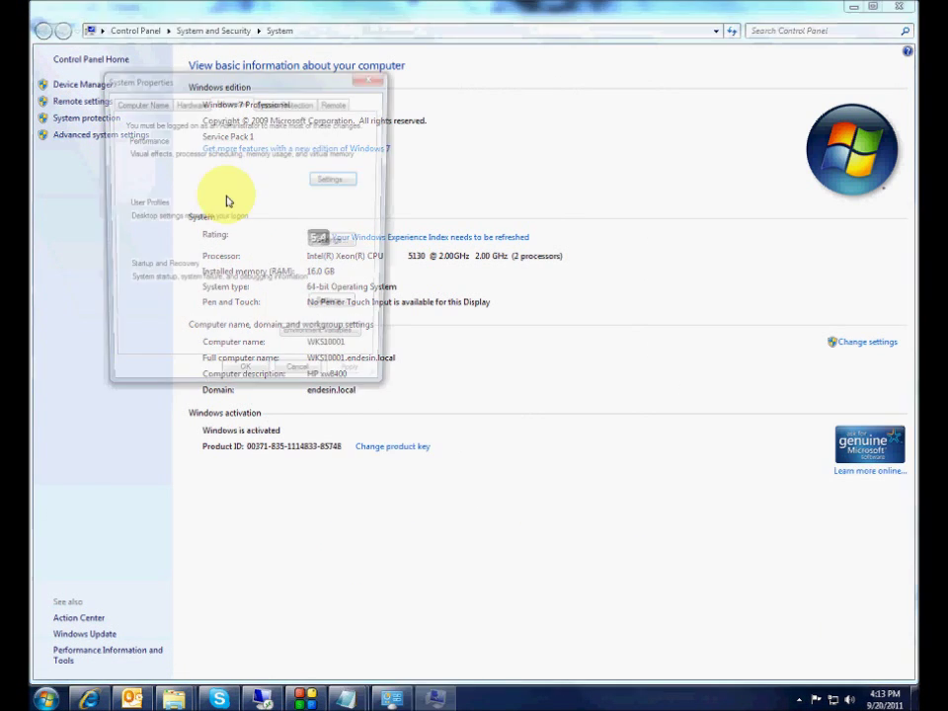
{"action": "left_click", "coordinate": [318, 340]}
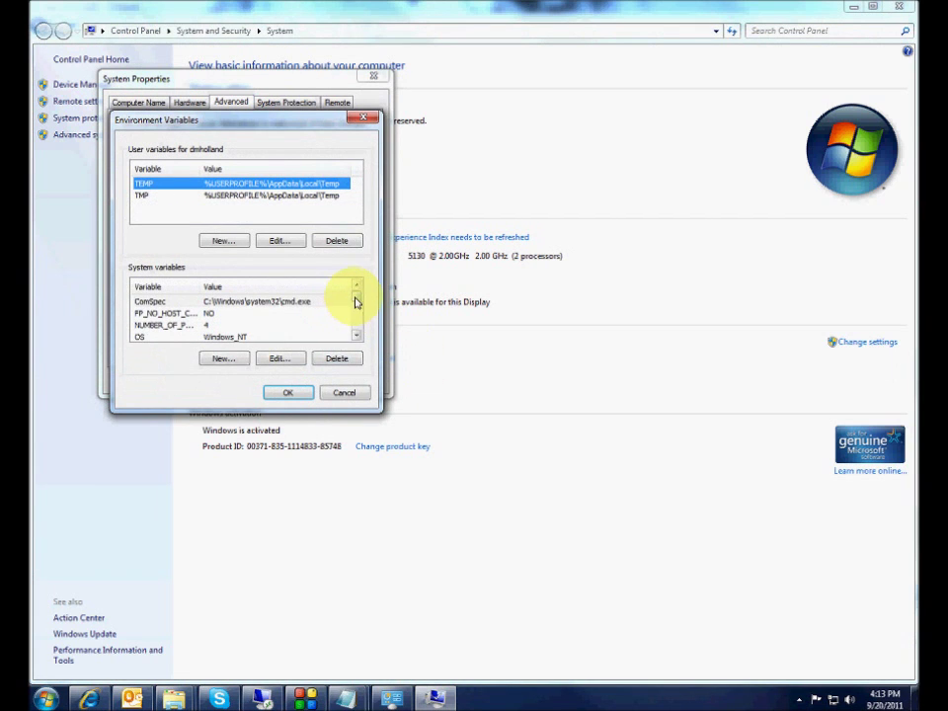
Look through the system variables list for the UGII entries and check whether an NX environment file variable is defined
{"action": "scroll", "coordinate": [362, 306], "scroll_direction": "down", "scroll_amount": 5}
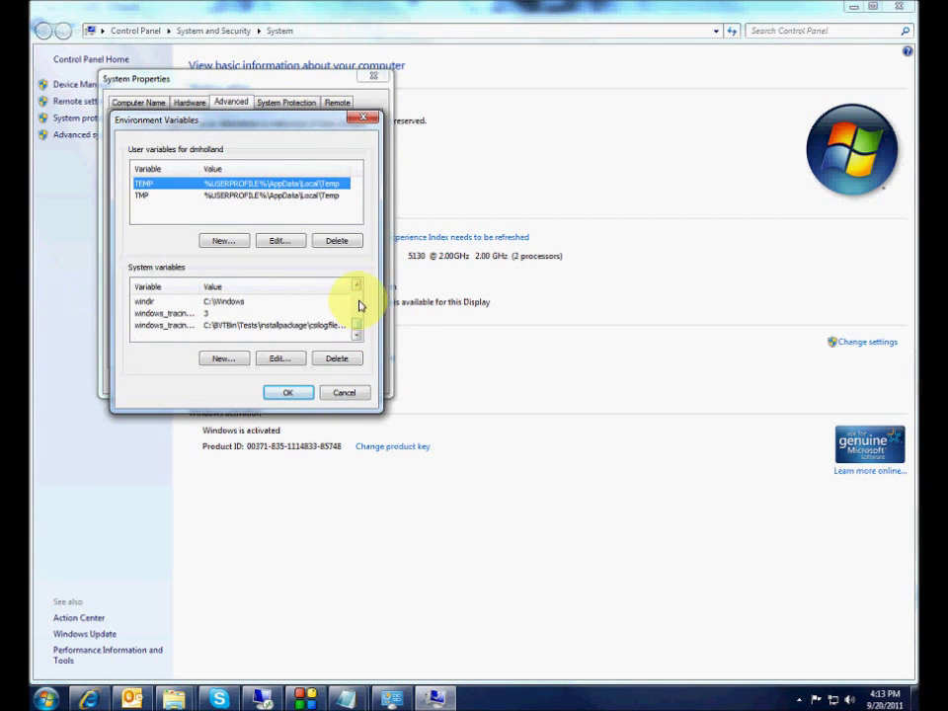
{"action": "left_click", "coordinate": [356, 287]}
{"action": "left_click", "coordinate": [356, 287]}
{"action": "left_click", "coordinate": [355, 287]}
{"action": "left_click", "coordinate": [355, 287]}
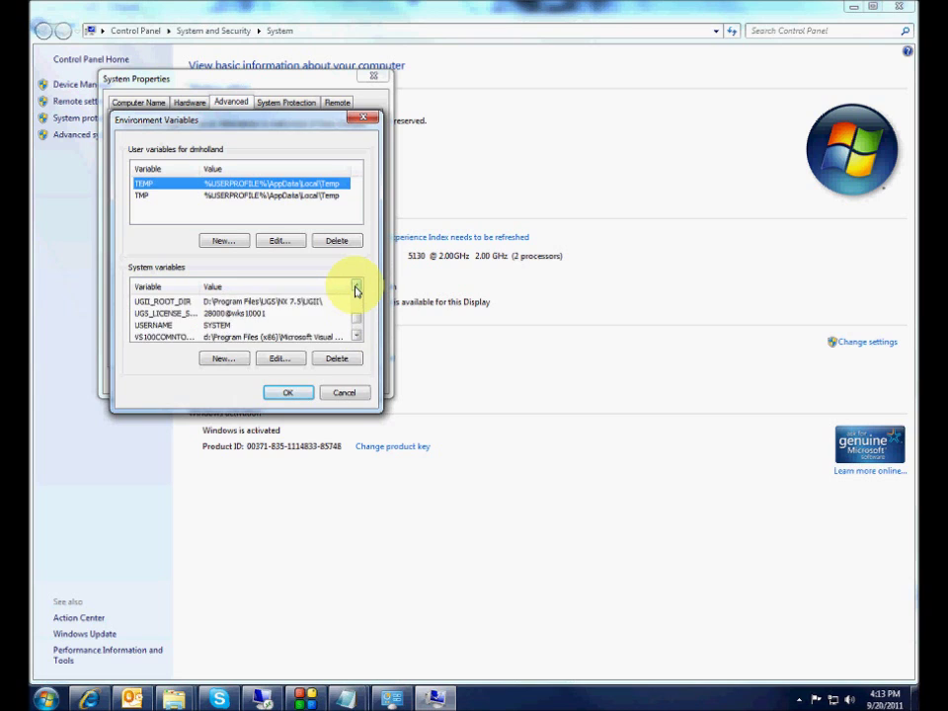
{"action": "left_click", "coordinate": [355, 287]}
{"action": "left_click", "coordinate": [356, 287]}
{"action": "left_click", "coordinate": [356, 287]}
{"action": "left_click", "coordinate": [355, 287]}
{"action": "left_click", "coordinate": [356, 287]}
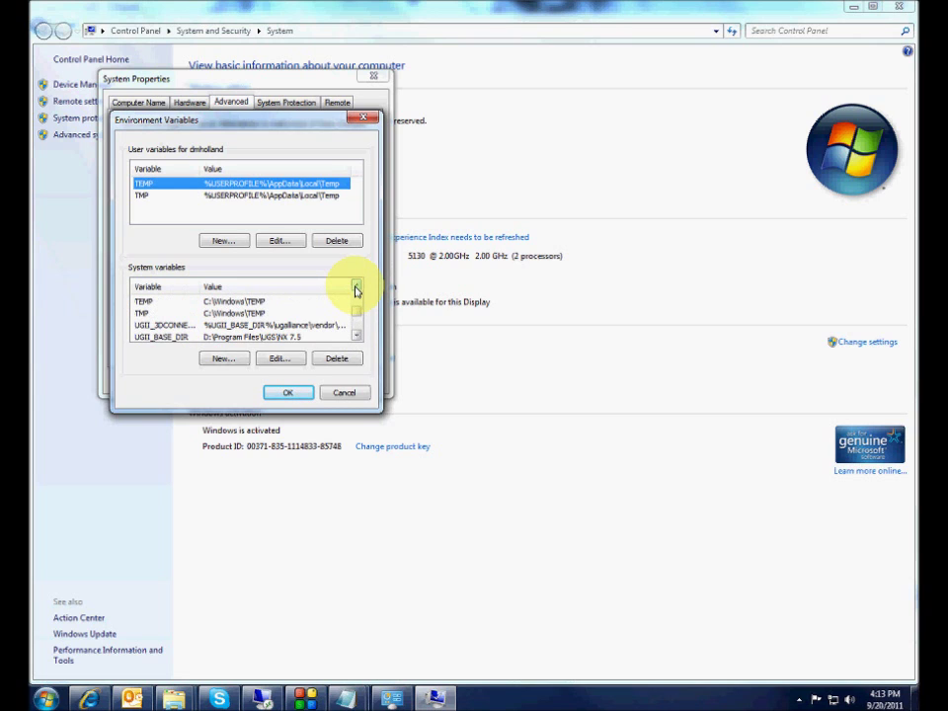
{"action": "left_click", "coordinate": [357, 337]}
{"action": "left_click", "coordinate": [357, 337]}
{"action": "left_click", "coordinate": [357, 337]}
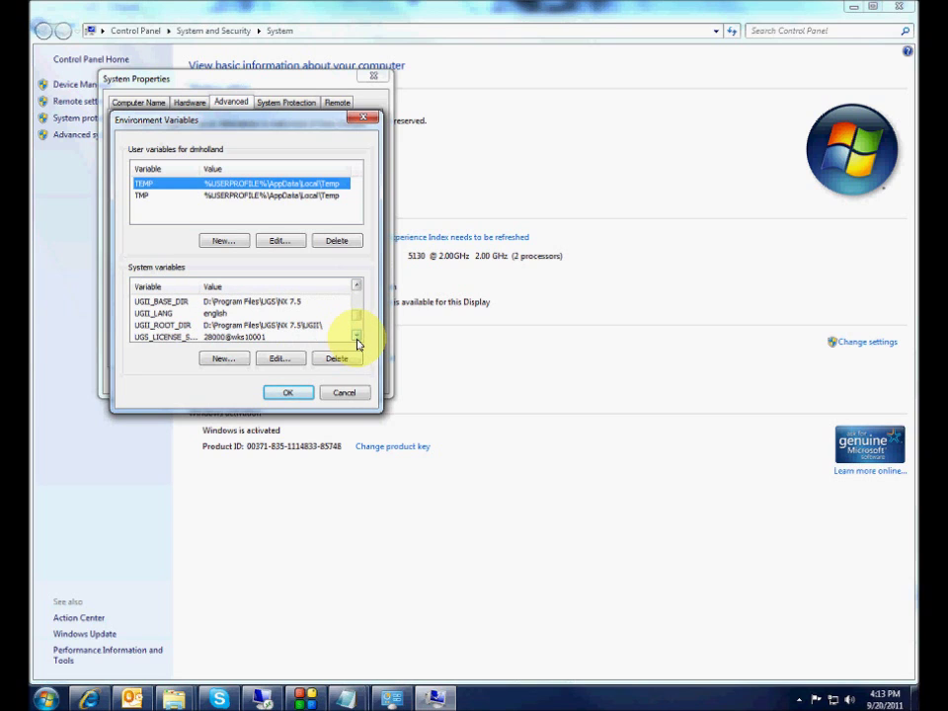
{"action": "left_click", "coordinate": [357, 289]}
{"action": "left_click", "coordinate": [357, 289]}
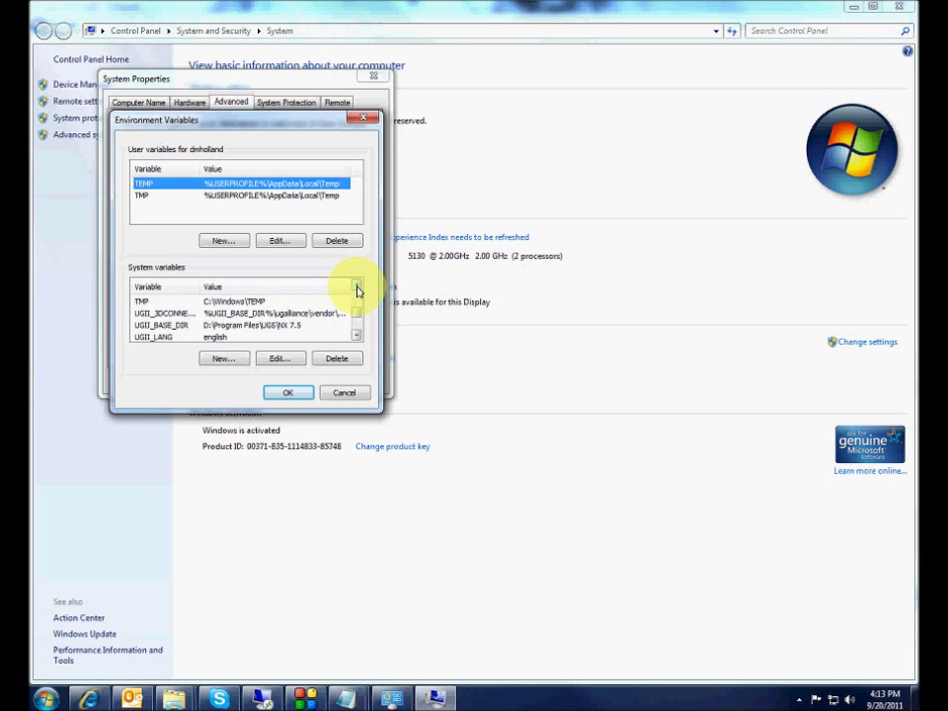
{"action": "left_click", "coordinate": [357, 288]}
{"action": "left_click", "coordinate": [356, 289]}
{"action": "left_click", "coordinate": [356, 288]}
{"action": "left_click", "coordinate": [357, 289]}
{"action": "left_click", "coordinate": [357, 289]}
{"action": "left_click", "coordinate": [357, 288]}
{"action": "left_click", "coordinate": [357, 288]}
{"action": "left_click", "coordinate": [356, 289]}
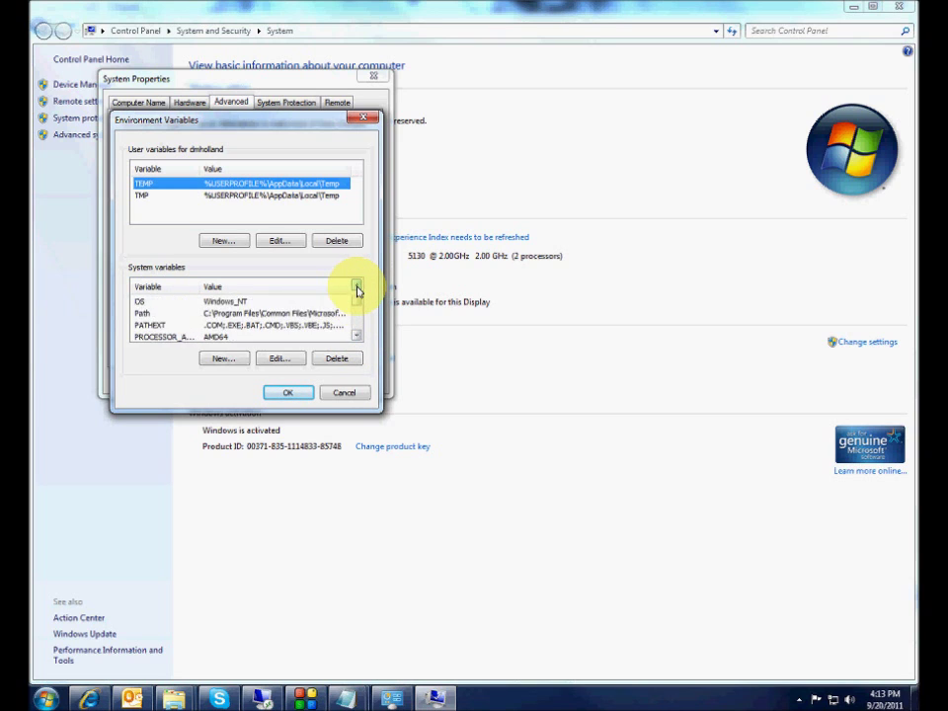
{"action": "left_click", "coordinate": [357, 288]}
{"action": "left_click", "coordinate": [357, 288]}
{"action": "left_click", "coordinate": [357, 336]}
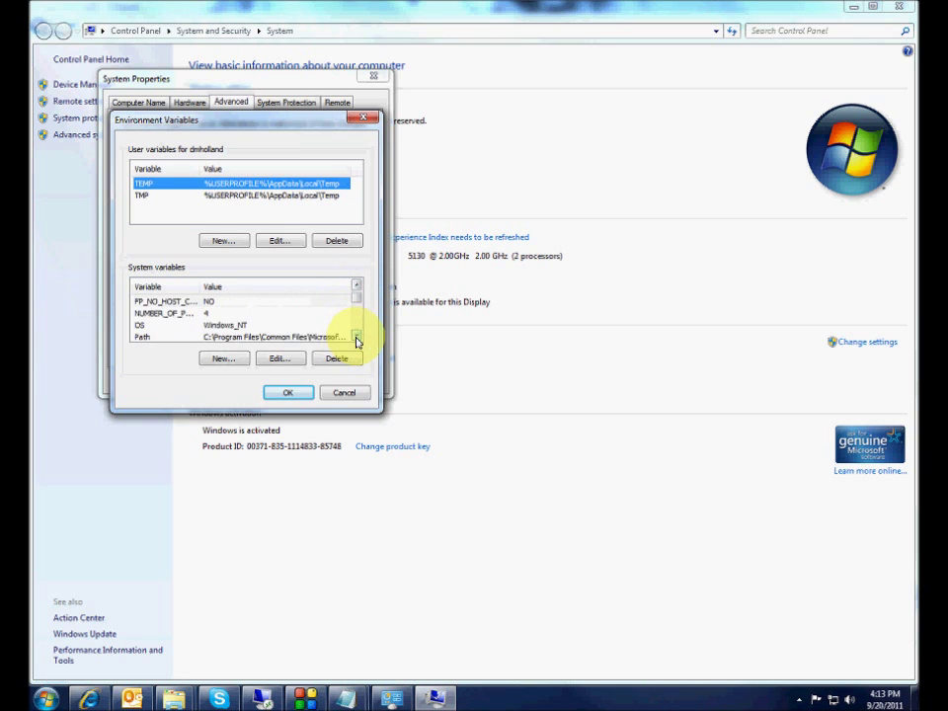
{"action": "left_click", "coordinate": [357, 337]}
{"action": "left_click", "coordinate": [357, 337]}
{"action": "left_click", "coordinate": [357, 337]}
{"action": "left_click", "coordinate": [356, 337]}
{"action": "left_click", "coordinate": [357, 337]}
{"action": "left_click", "coordinate": [357, 337]}
{"action": "left_click", "coordinate": [235, 359]}
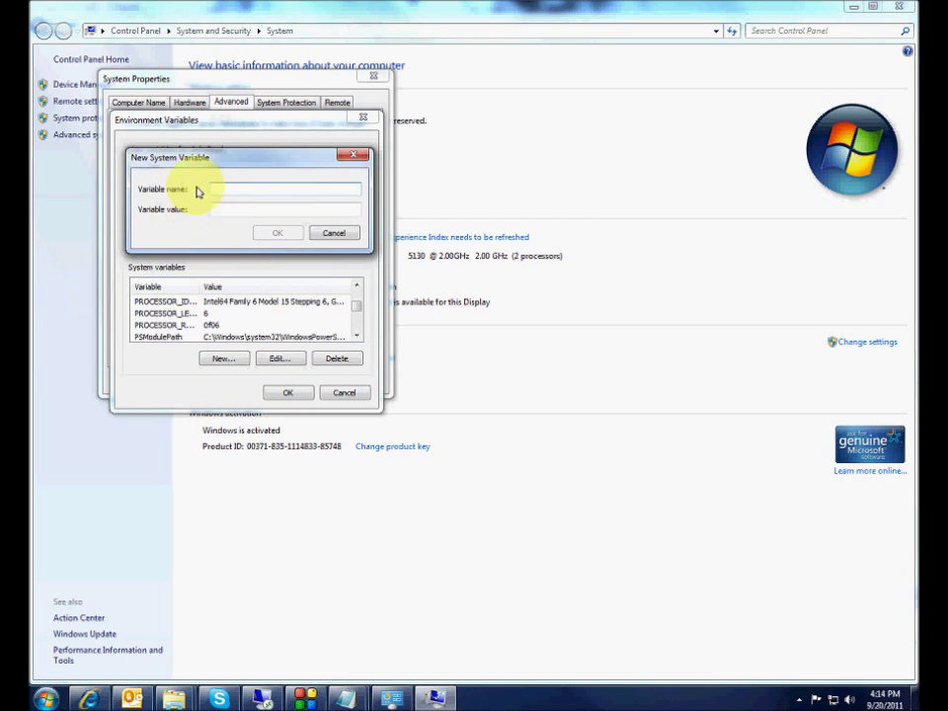
{"action": "left_click_drag", "start_coordinate": [233, 165], "coordinate": [405, 194]}
{"action": "left_click", "coordinate": [505, 261]}
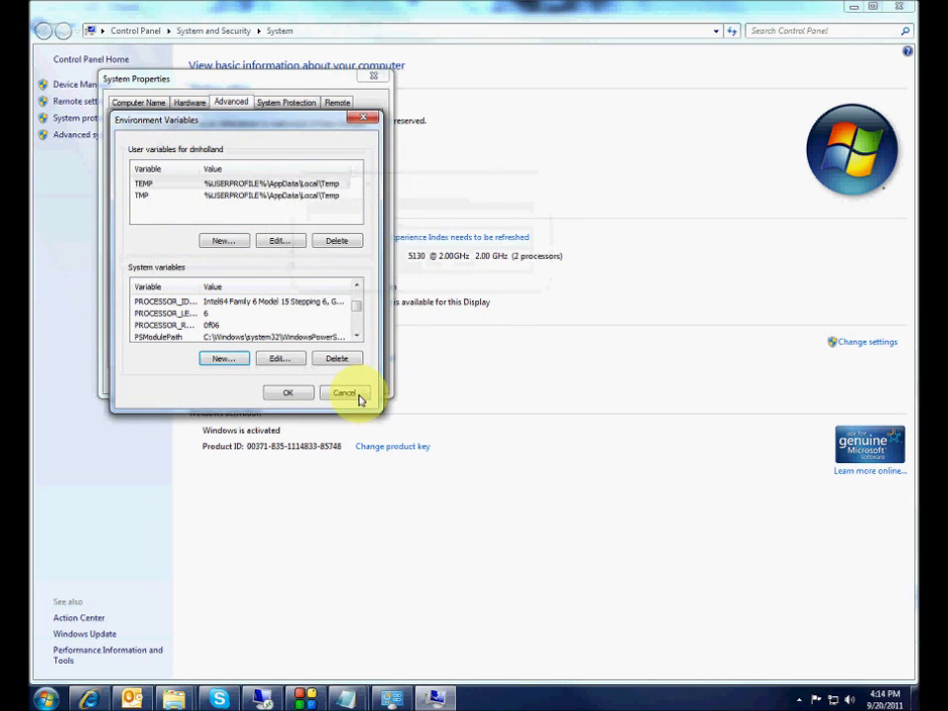
{"action": "left_click", "coordinate": [348, 393]}
{"action": "left_click", "coordinate": [307, 383]}
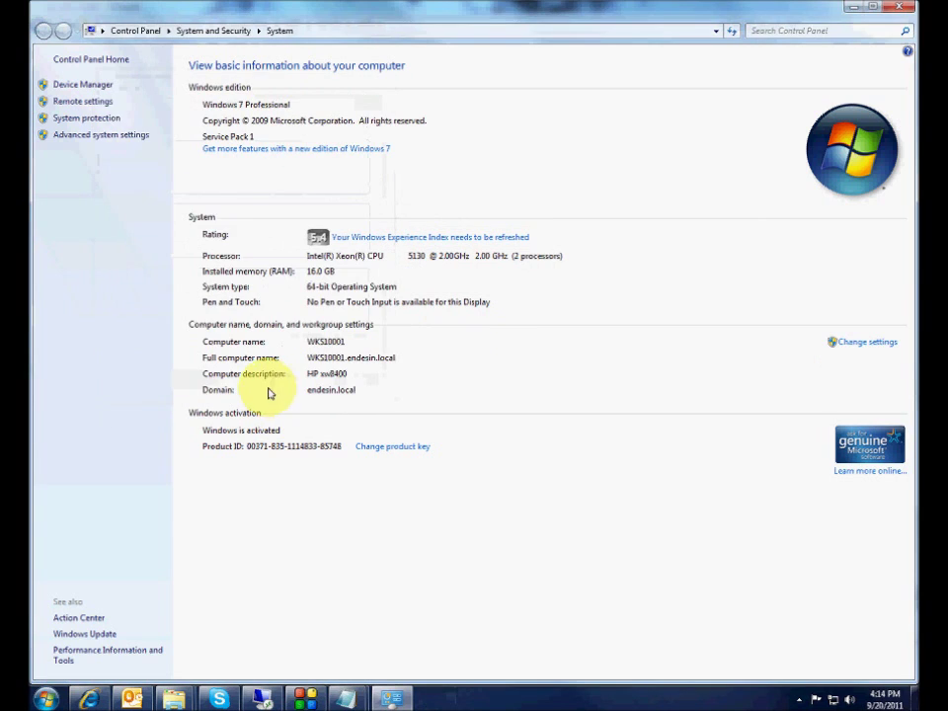
Reopen the Environment Variables dialog from the advanced system settings, moving the System Properties window further toward the middle of the screen
{"action": "left_click", "coordinate": [74, 137]}
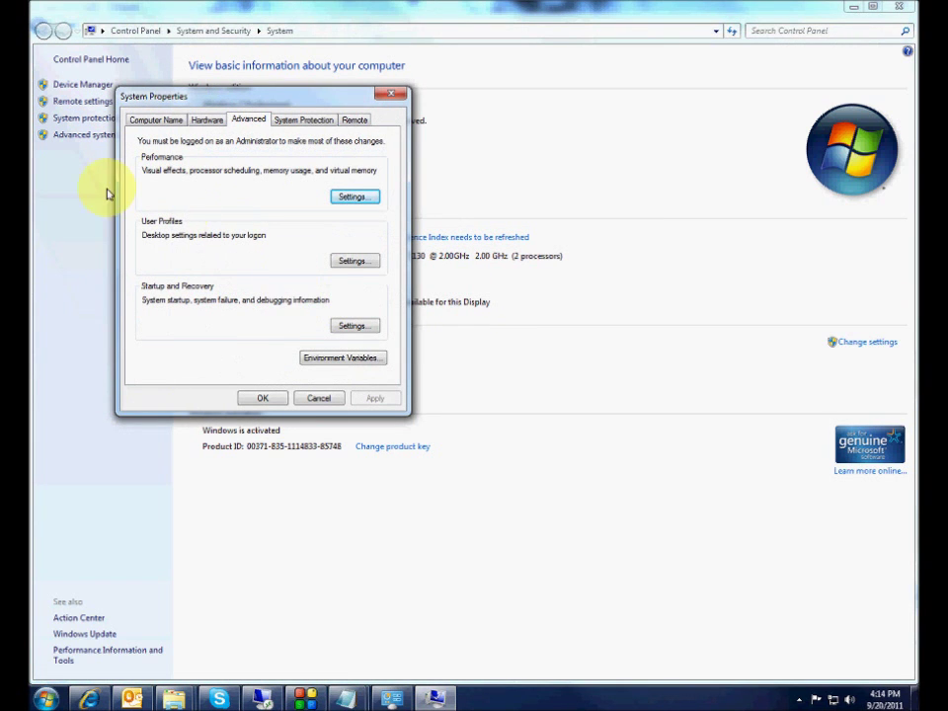
{"action": "left_click", "coordinate": [171, 124]}
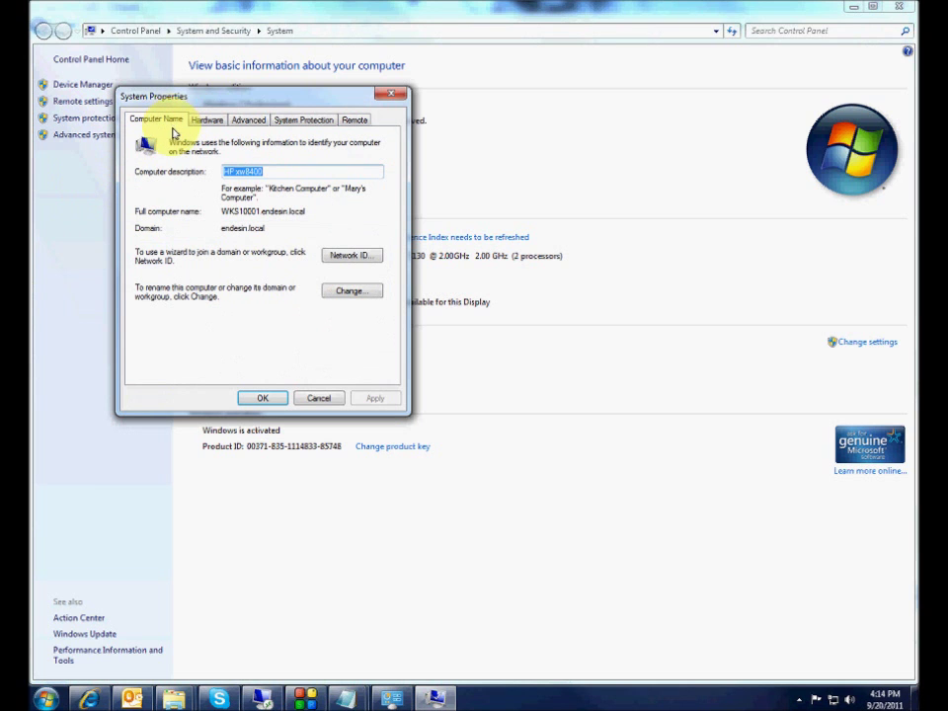
{"action": "left_click_drag", "start_coordinate": [133, 107], "coordinate": [244, 197]}
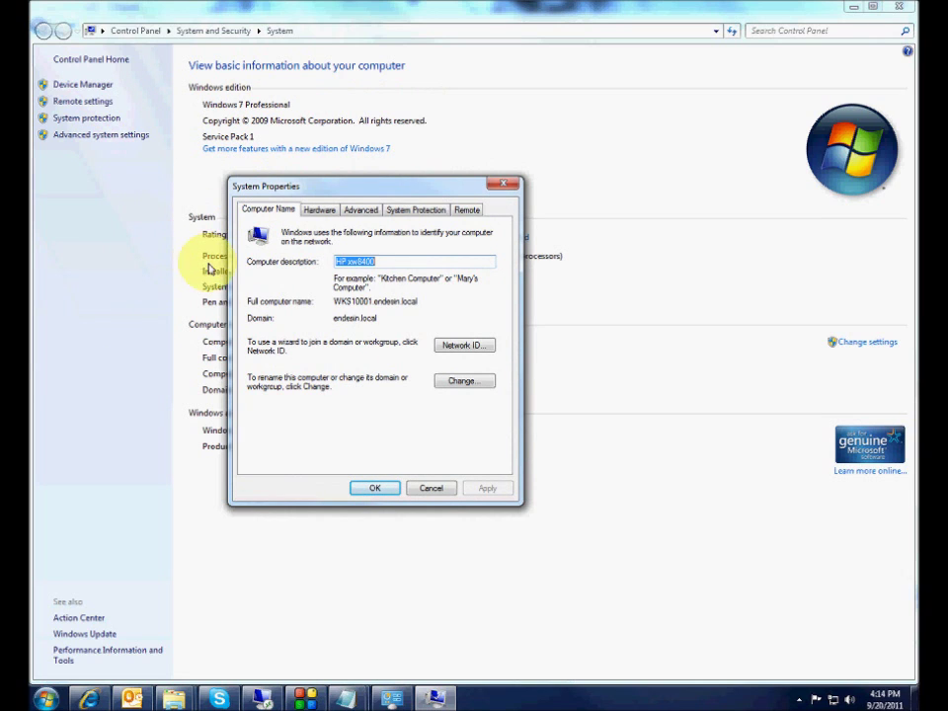
{"action": "left_click", "coordinate": [356, 210]}
{"action": "left_click", "coordinate": [447, 453]}
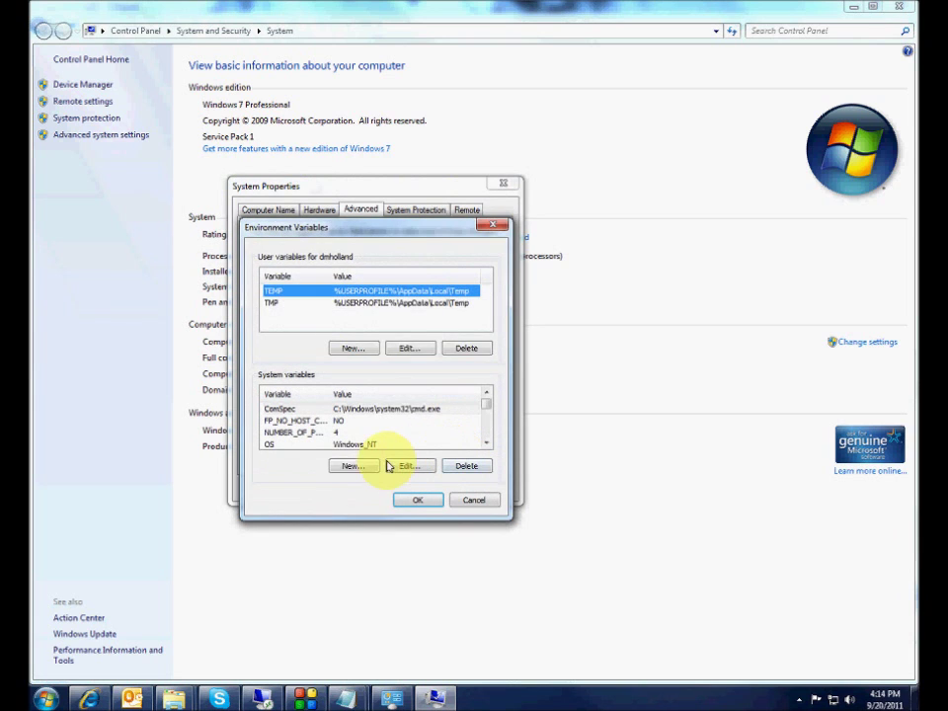
Start a new system variable named UGII_ENV_FILE and enter O:\NX-Config\NX7.5\ug as the beginning of its value
{"action": "left_click", "coordinate": [355, 464]}
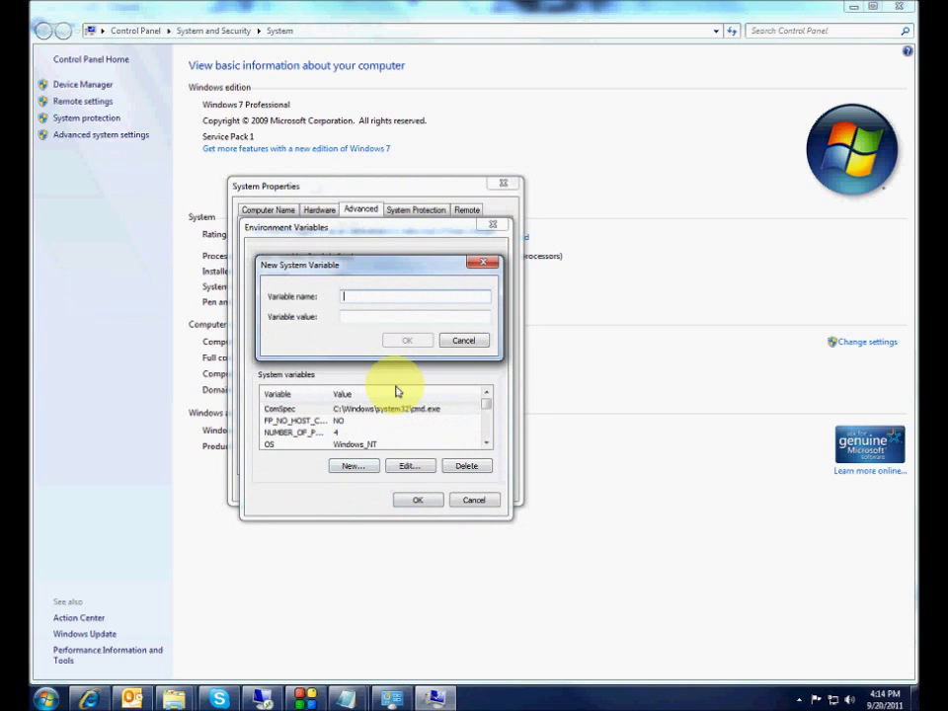
{"action": "type", "text": "UGII_ENV_FILE"}
{"action": "key", "text": "Tab"}
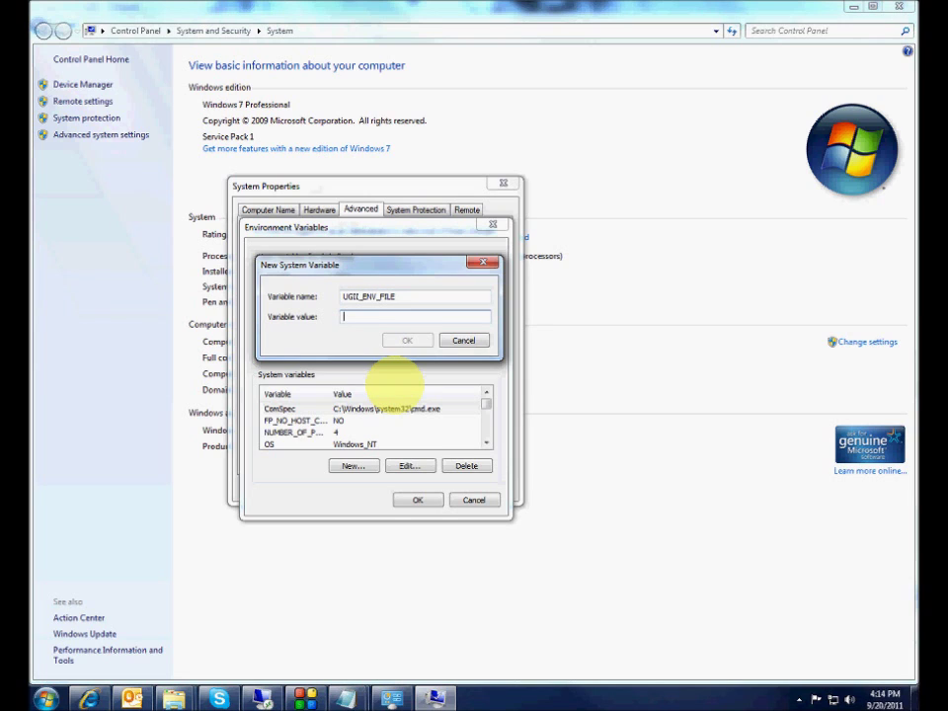
{"action": "type", "text": "O:"}
{"action": "key", "text": "BackSpace"}
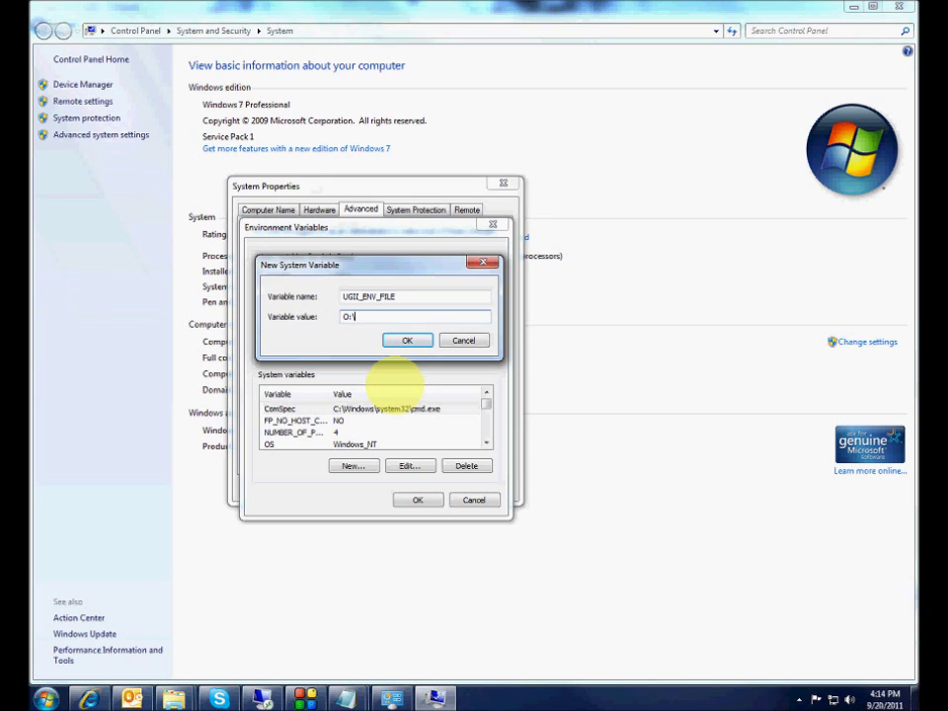
{"action": "type", "text": ":\\NX-Config\\NX7.5\\ug"}
Check the environment file's name in the NX7.5 folder, then complete the variable value as O:\NX-Config\NX7.5\ugii_env7.5.dat and accept it
{"action": "left_click", "coordinate": [178, 701]}
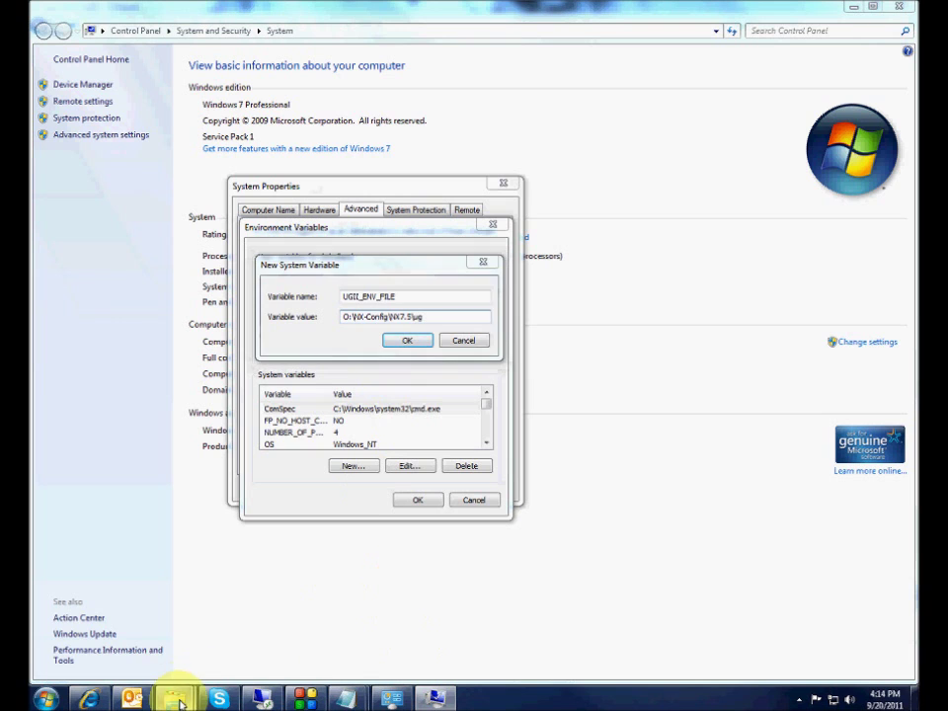
{"action": "left_click", "coordinate": [224, 669]}
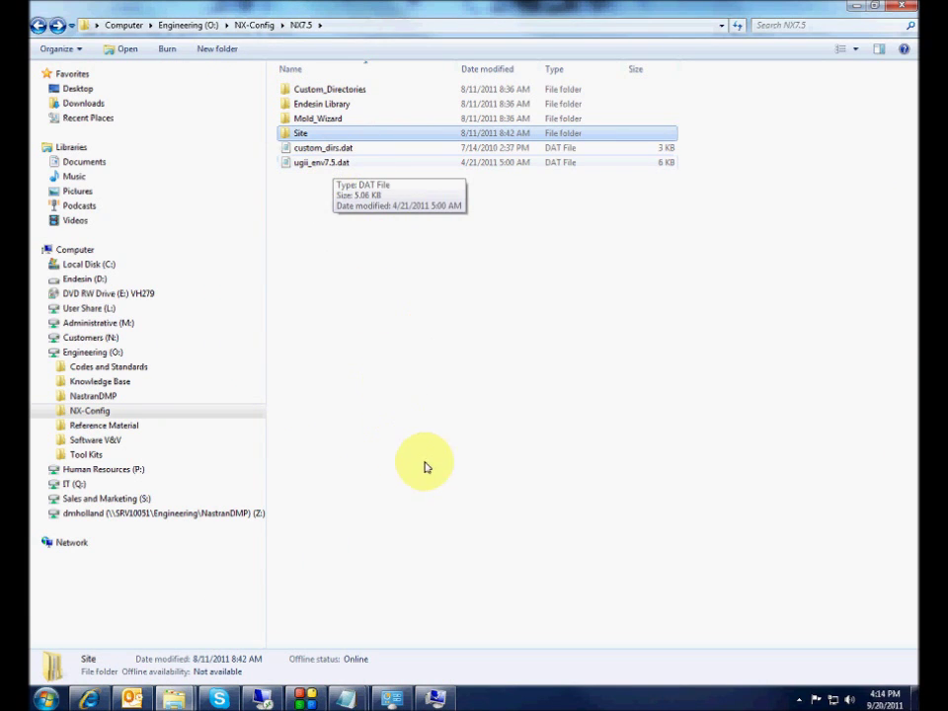
{"action": "left_click", "coordinate": [435, 699]}
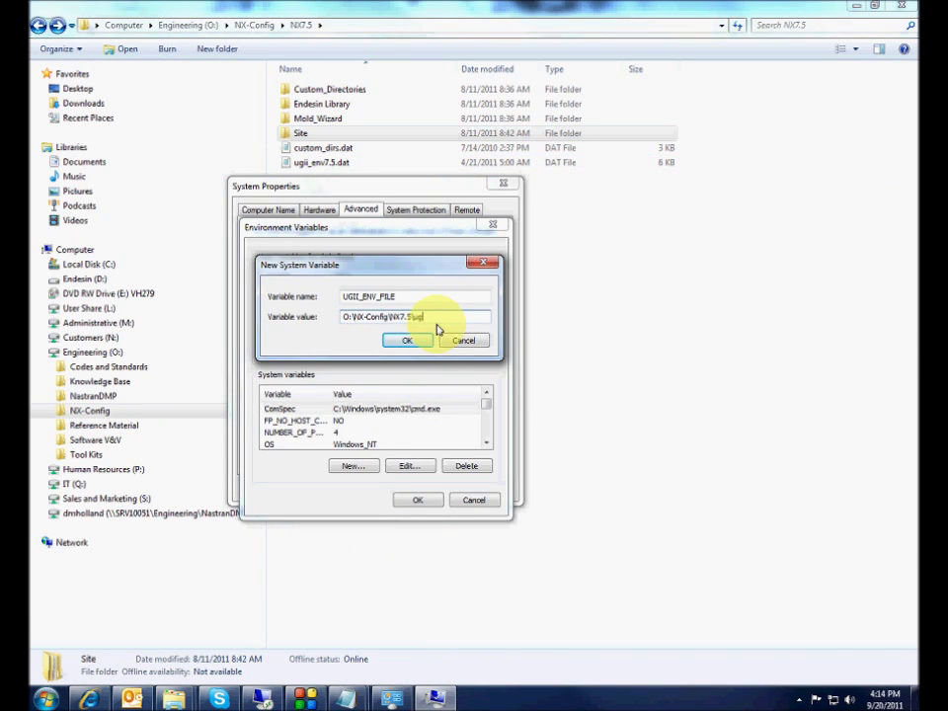
{"action": "type", "text": "ii_env7.5.dat"}
{"action": "left_click", "coordinate": [408, 342]}
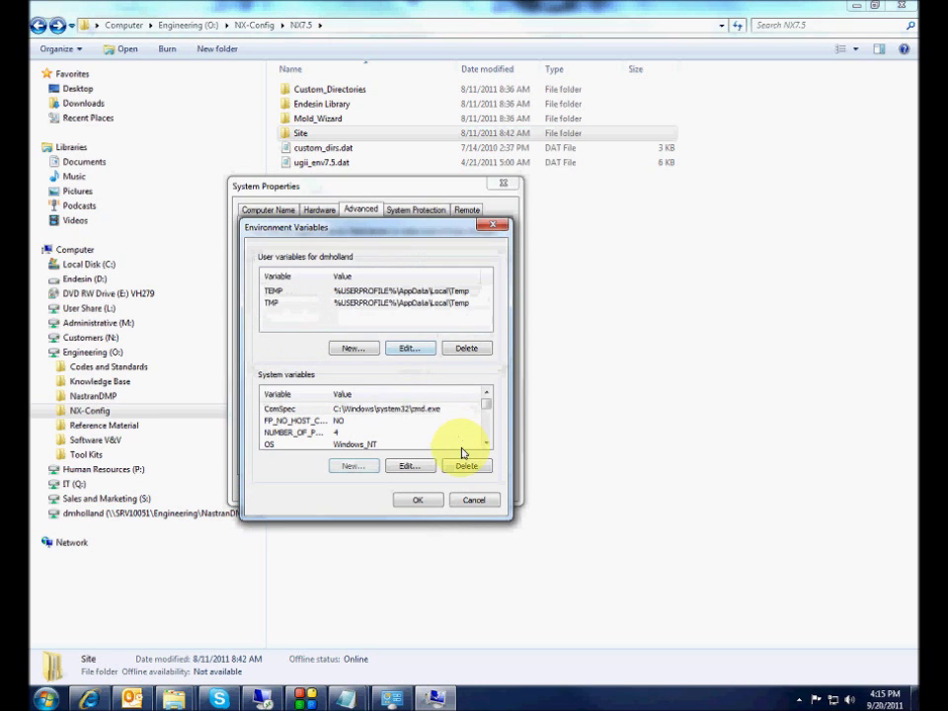
Find the UGII entries in the system variables list and compare UGII_ENV_FILE with UGII_BASE_DIR, ending on UGII_ENV_FILE
{"action": "left_click", "coordinate": [487, 443]}
{"action": "left_click", "coordinate": [487, 444]}
{"action": "left_click_drag", "start_coordinate": [487, 444], "coordinate": [488, 446]}
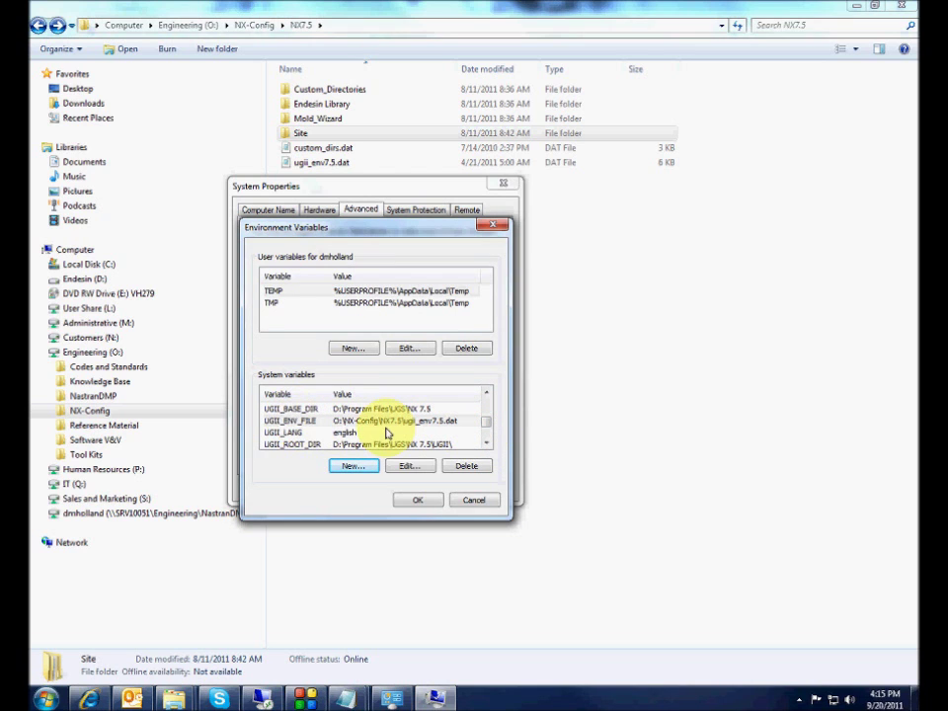
{"action": "left_click", "coordinate": [306, 422]}
{"action": "left_click", "coordinate": [318, 409]}
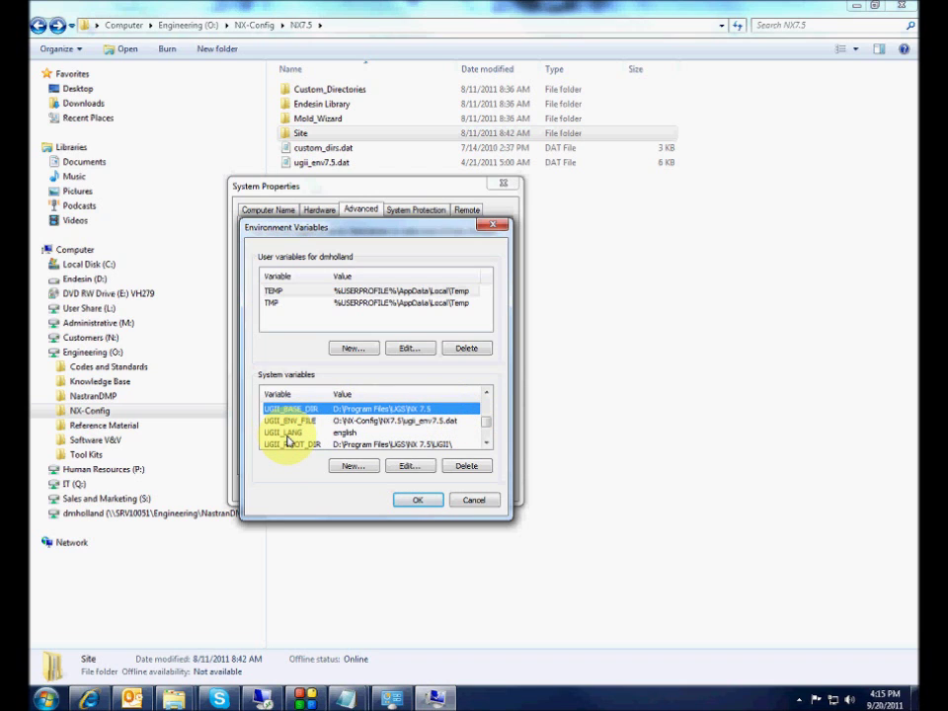
{"action": "left_click", "coordinate": [340, 422]}
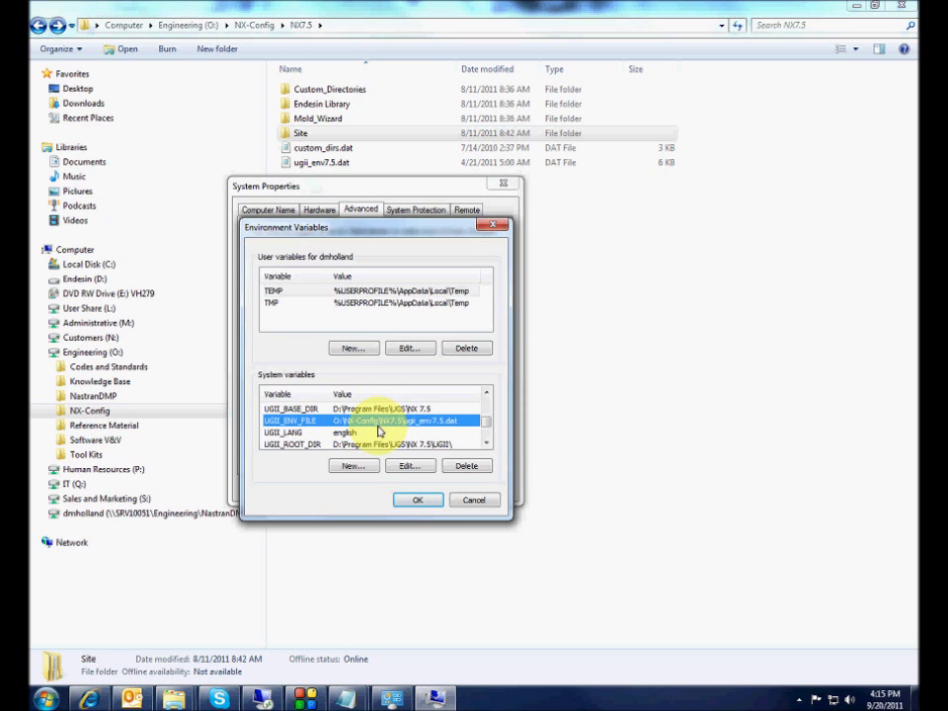
Select ugii_env7.5.dat in the NX7.5 folder, then launch NX 7.5 and dismiss the e-mail notification
{"action": "left_click", "coordinate": [493, 226]}
{"action": "left_click", "coordinate": [387, 163]}
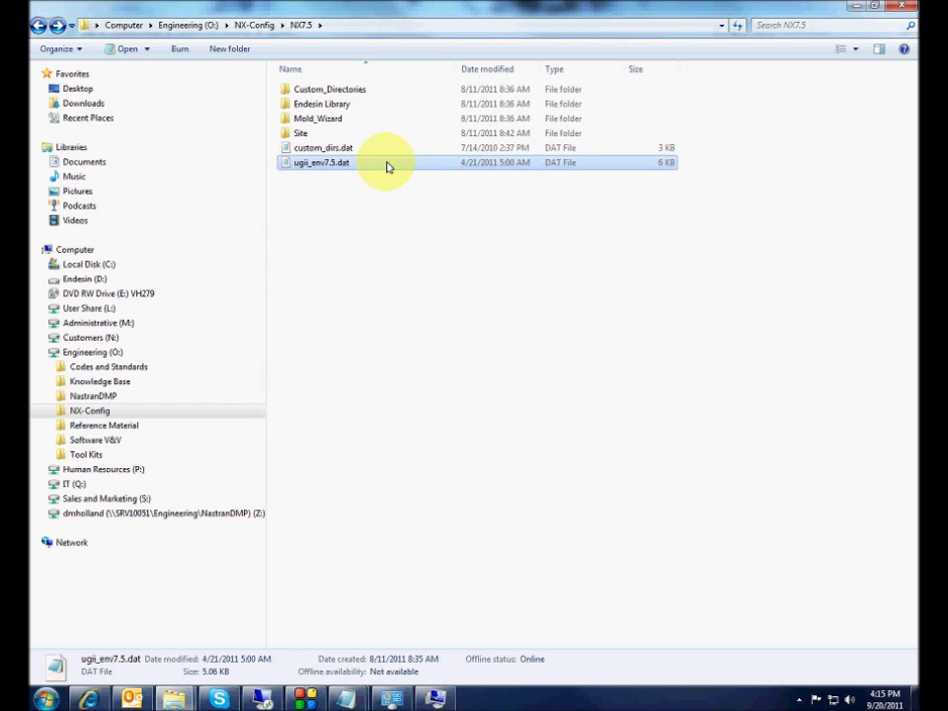
{"action": "left_click", "coordinate": [46, 698]}
{"action": "left_click", "coordinate": [74, 476]}
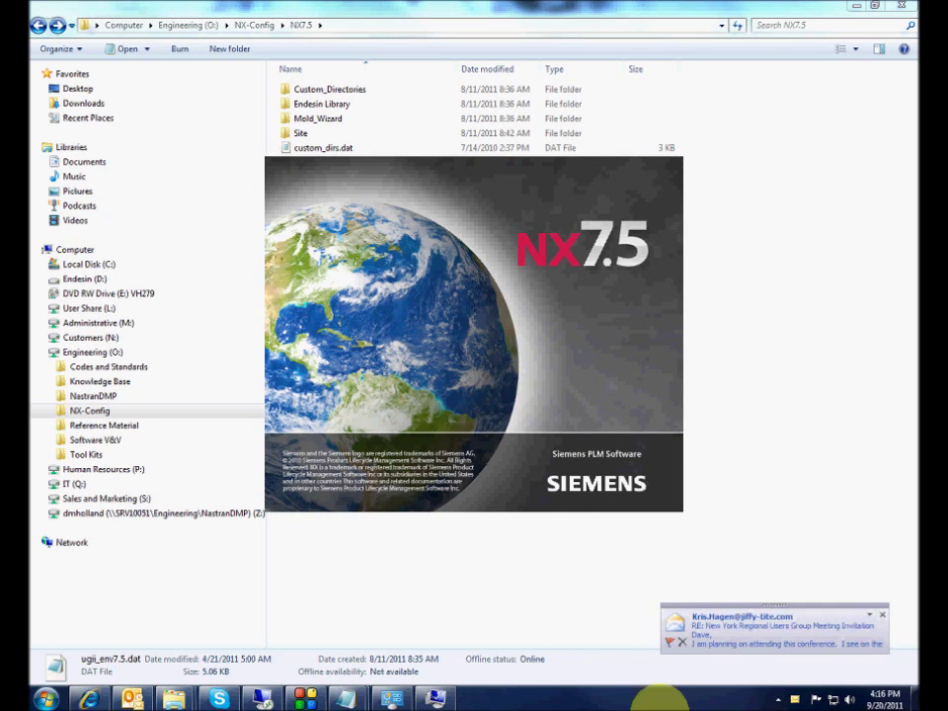
{"action": "left_click", "coordinate": [887, 617]}
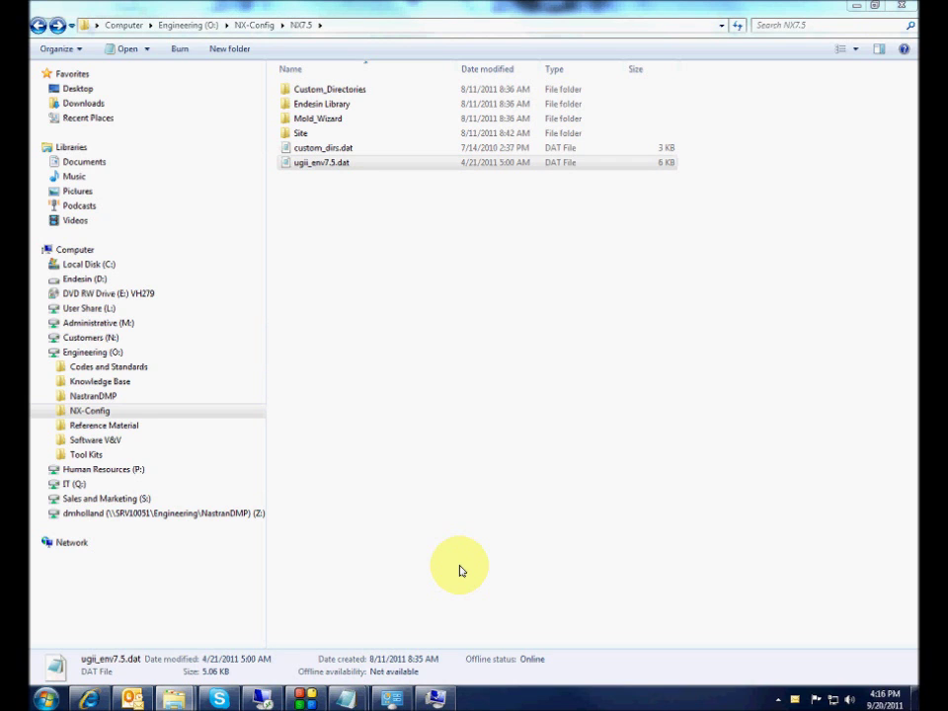
Return to the Environment Variables dialog and cancel out of it and the System Properties window
{"action": "left_click", "coordinate": [438, 698]}
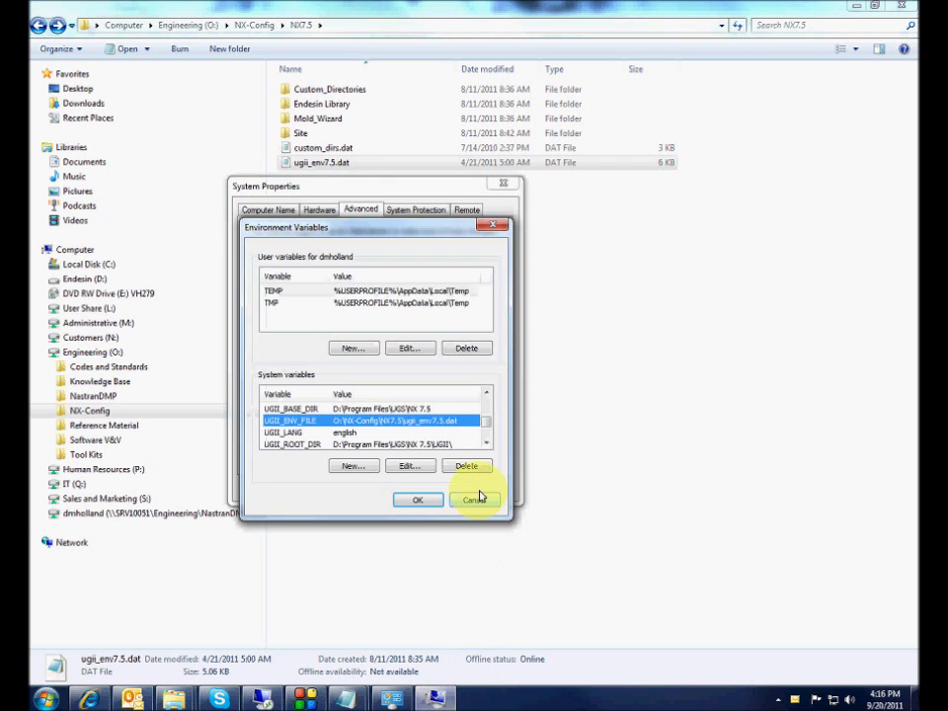
{"action": "left_click", "coordinate": [476, 500]}
{"action": "left_click", "coordinate": [444, 488]}
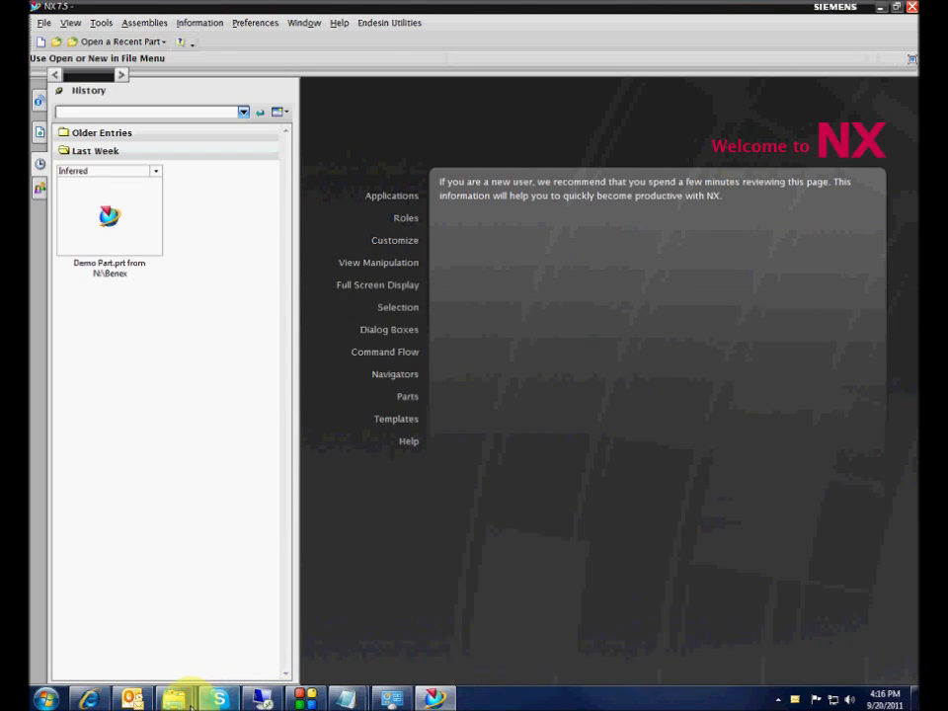
Switch from NX to the NX7.5 folder window and open the NX-Config folder on the Engineering (O:) drive
{"action": "mouse_move", "coordinate": [191, 706]}
{"action": "left_click", "coordinate": [241, 663]}
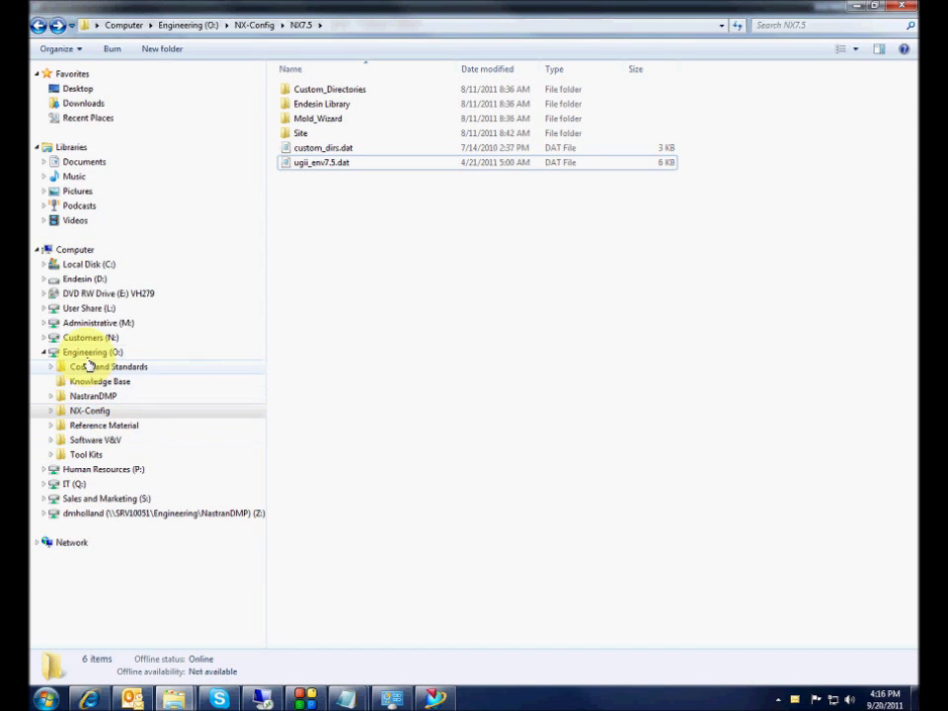
{"action": "left_click", "coordinate": [89, 354]}
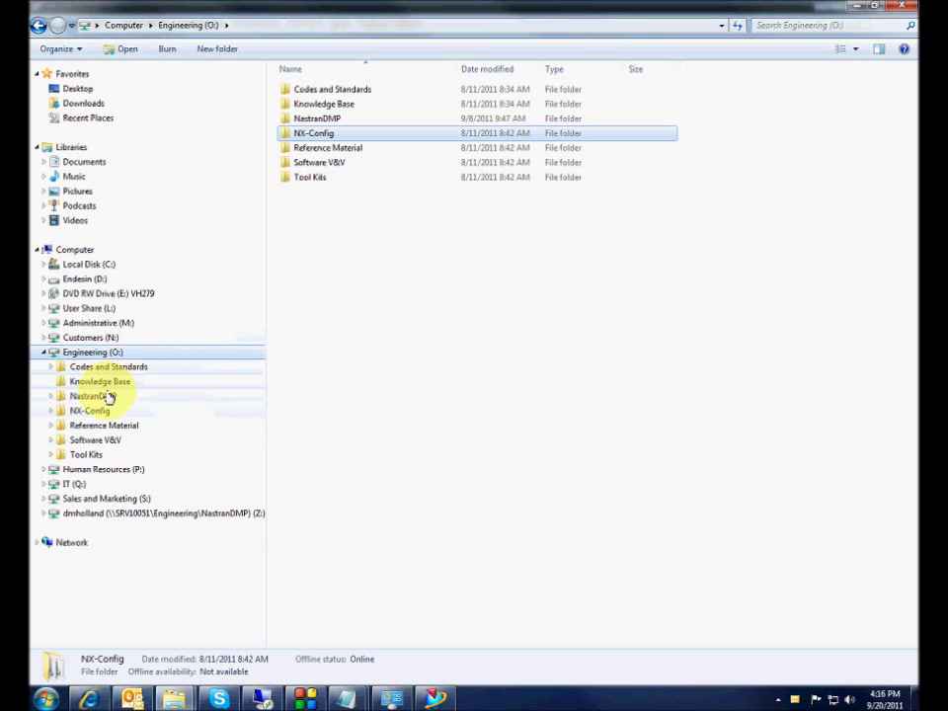
{"action": "left_click", "coordinate": [97, 410]}
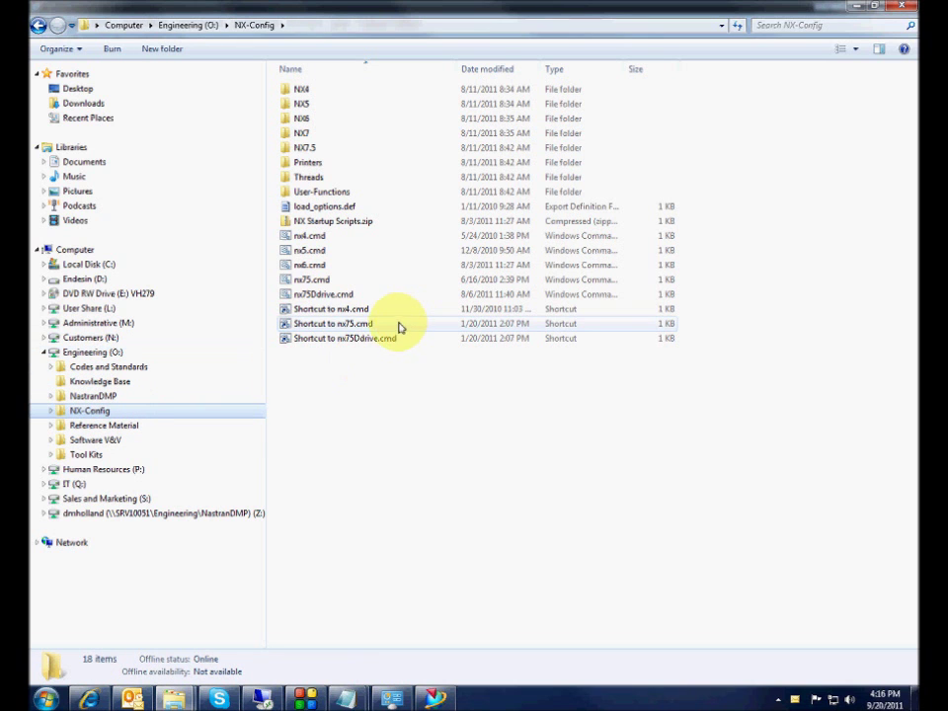
Open the nx4.cmd startup script for editing, examine its UGII variable settings and the ugraf.exe start line, and close it
{"action": "left_click", "coordinate": [319, 236]}
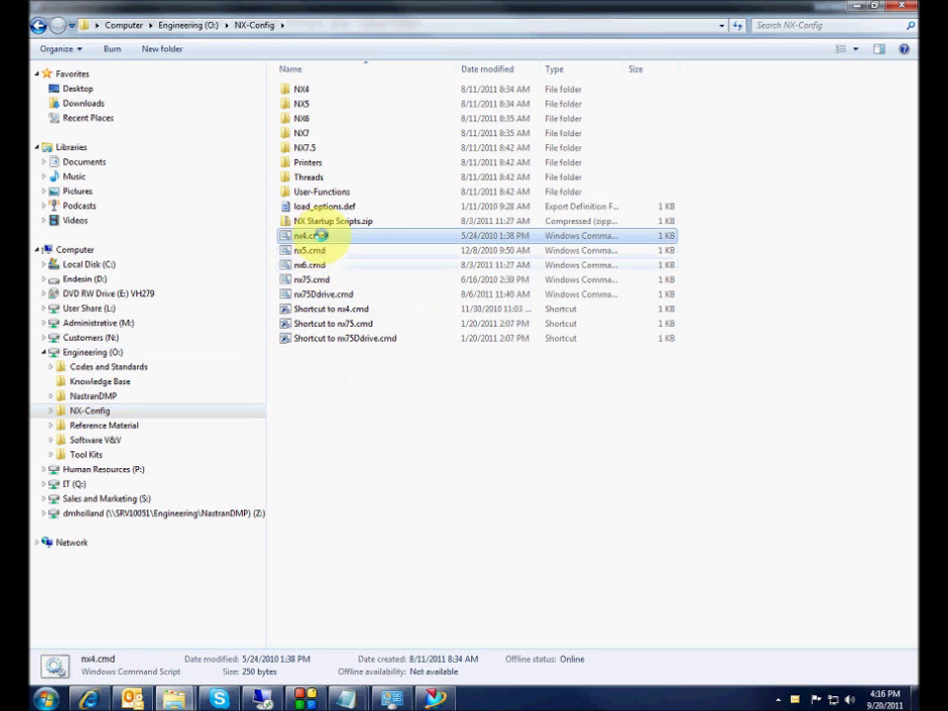
{"action": "right_click", "coordinate": [319, 236]}
{"action": "left_click", "coordinate": [361, 262]}
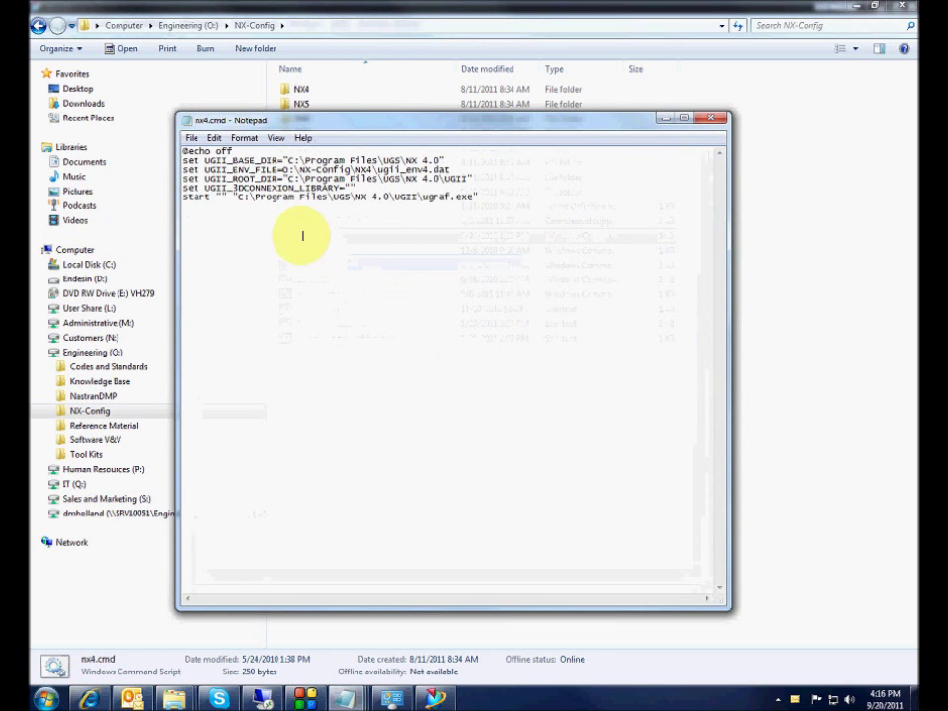
{"action": "left_click_drag", "start_coordinate": [184, 160], "coordinate": [358, 187]}
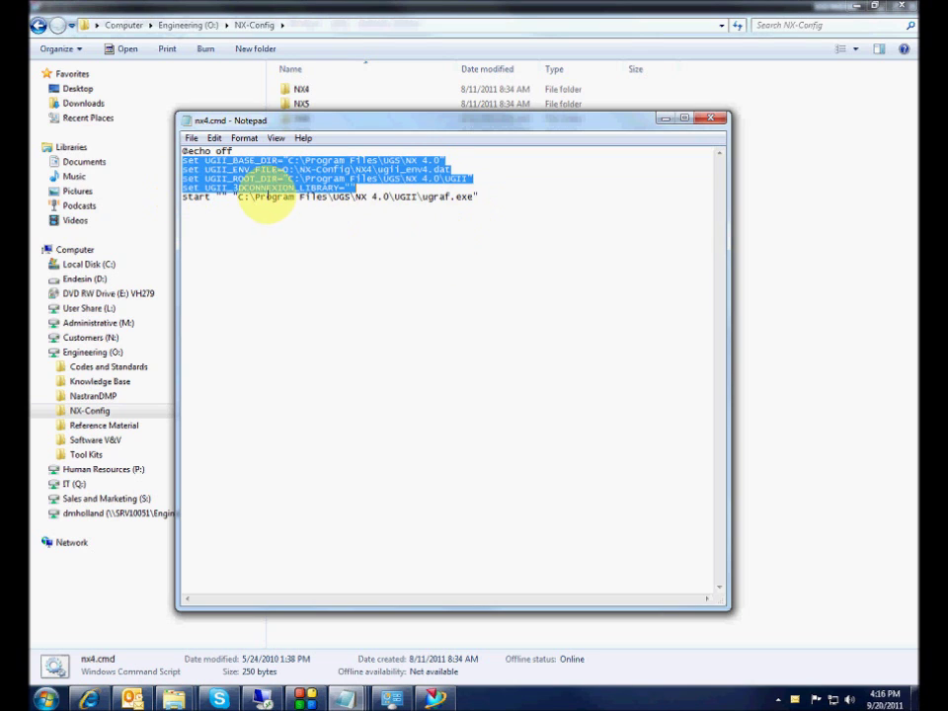
{"action": "left_click_drag", "start_coordinate": [265, 198], "coordinate": [271, 197]}
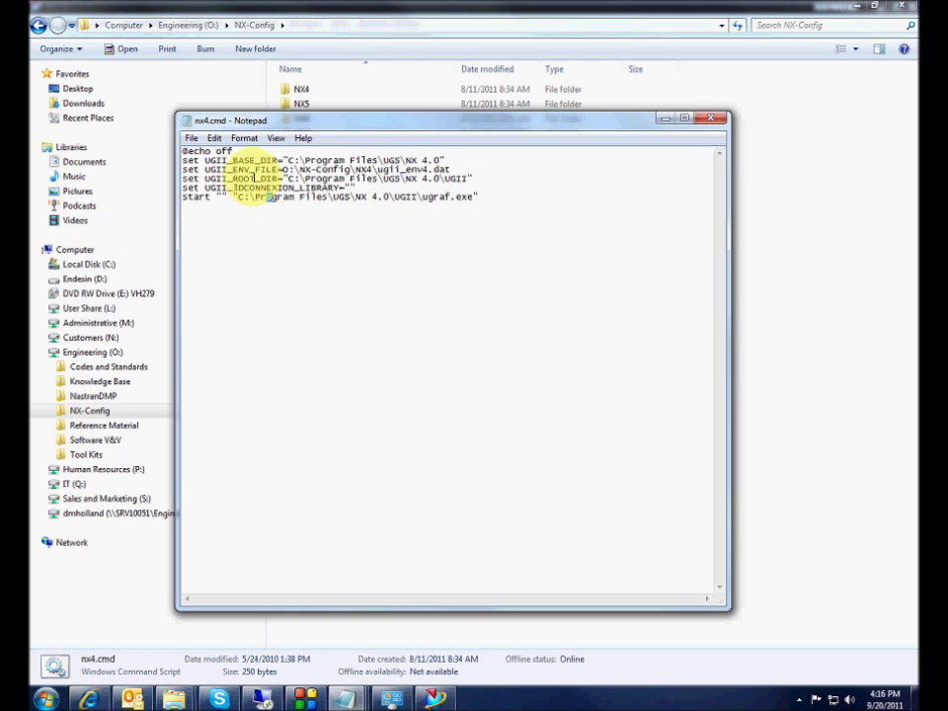
{"action": "left_click", "coordinate": [718, 118]}
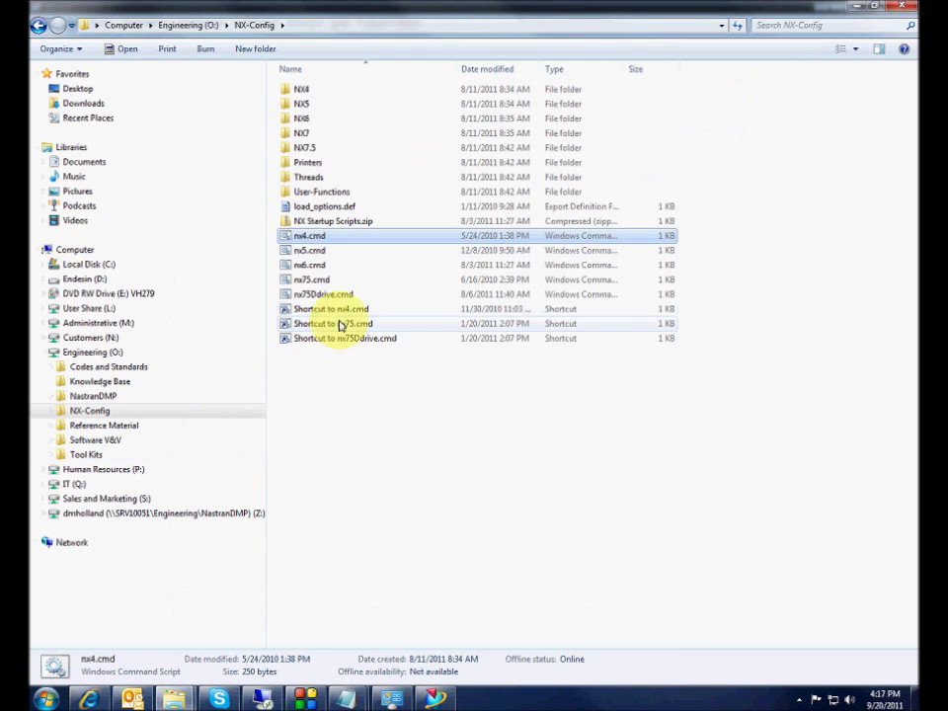
Open the properties of the NX 7.5 shortcut in the UGS NX 7.5 program group
{"action": "left_click", "coordinate": [47, 699]}
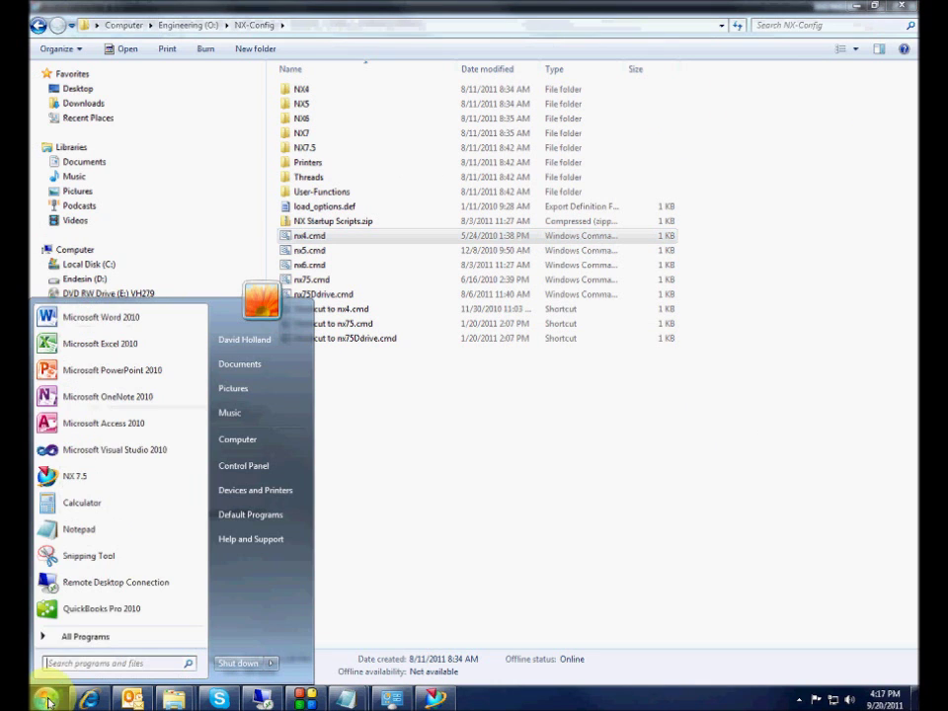
{"action": "left_click", "coordinate": [63, 636]}
{"action": "scroll", "coordinate": [116, 577], "scroll_direction": "down", "scroll_amount": 3}
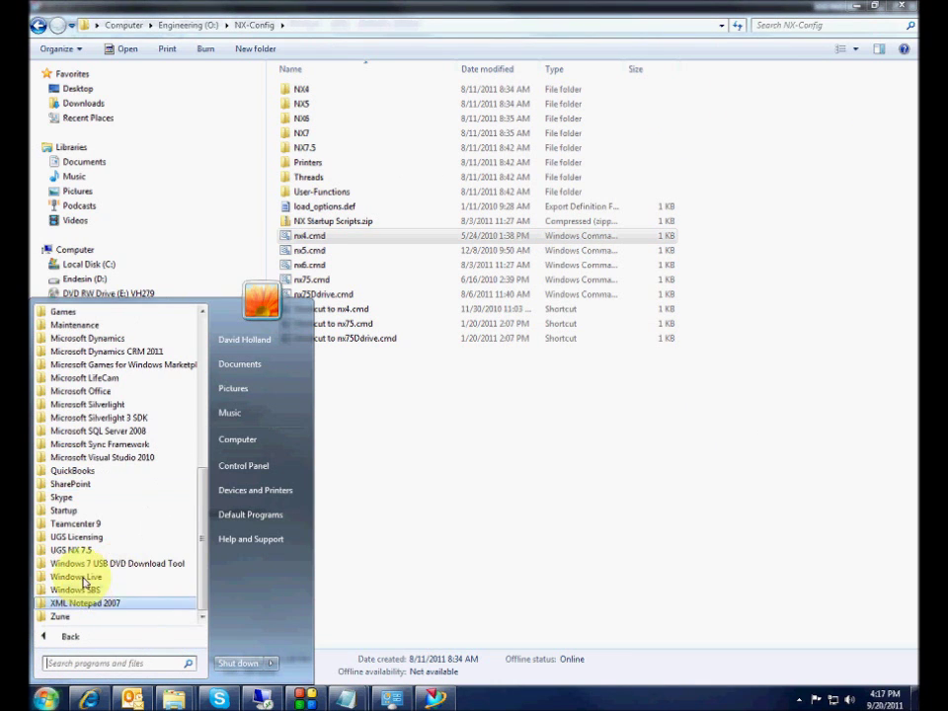
{"action": "left_click", "coordinate": [72, 550]}
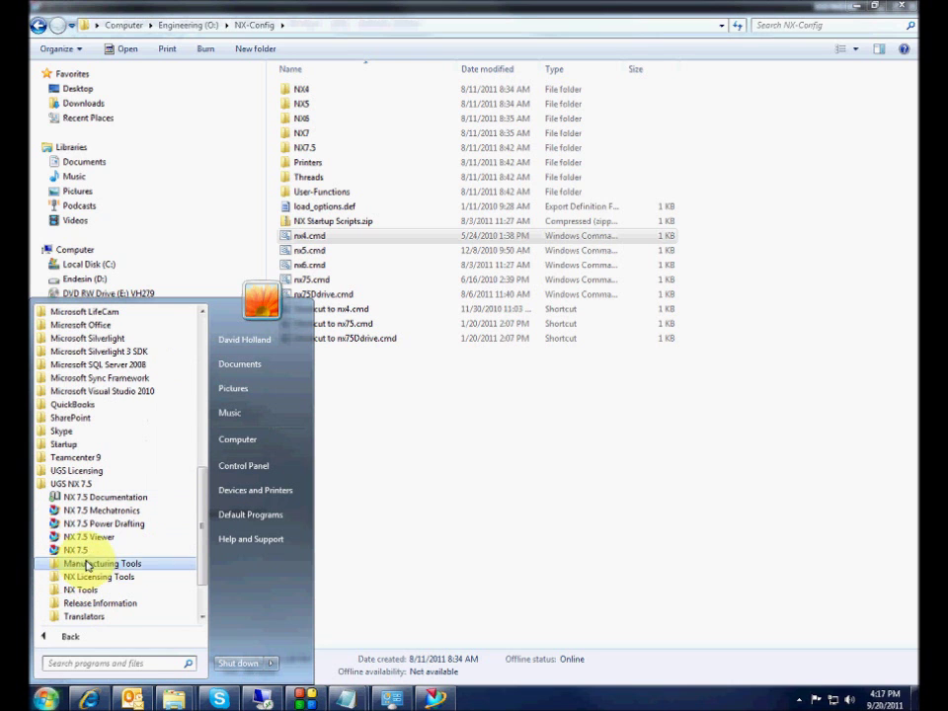
{"action": "right_click", "coordinate": [75, 550]}
{"action": "left_click", "coordinate": [122, 540]}
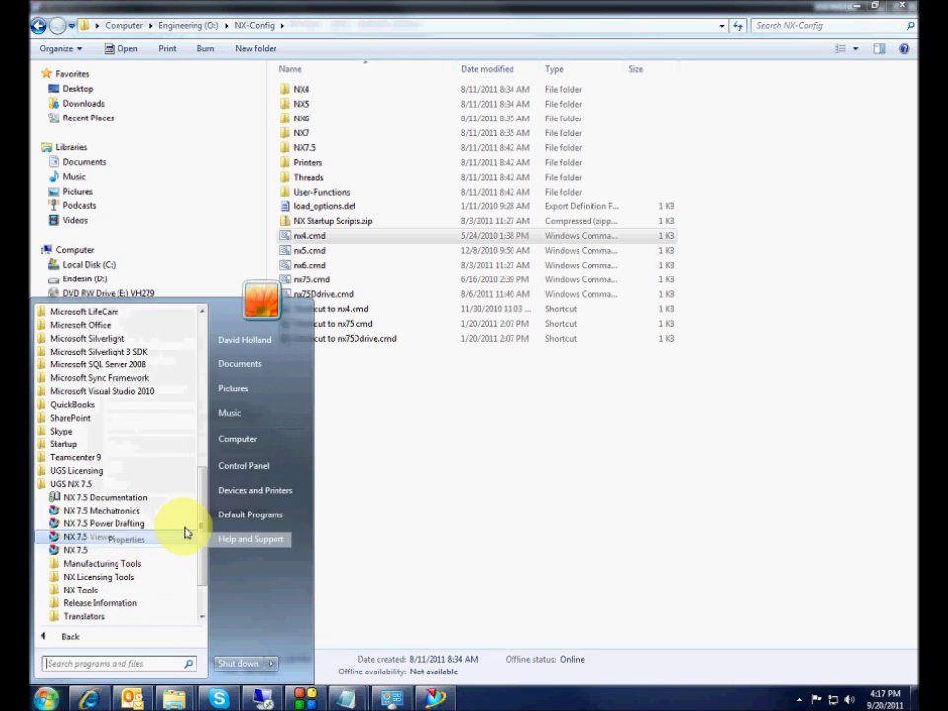
Examine the command script path in the NX 7.5 shortcut's Target setting, then cancel out of the shortcut's properties
{"action": "left_click_drag", "start_coordinate": [282, 320], "coordinate": [264, 258]}
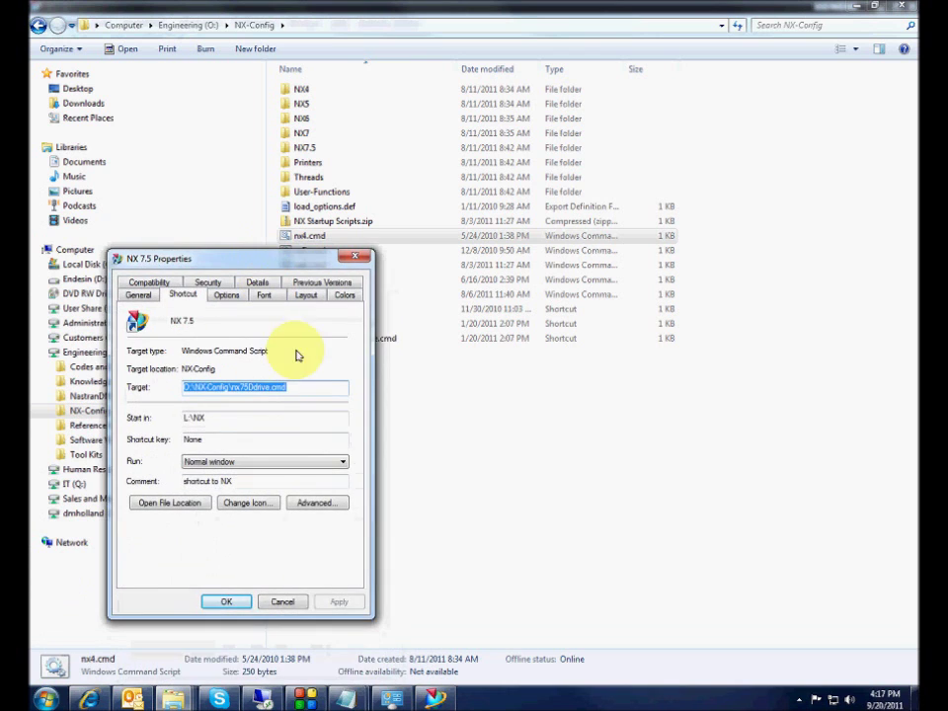
{"action": "left_click_drag", "start_coordinate": [307, 385], "coordinate": [183, 387]}
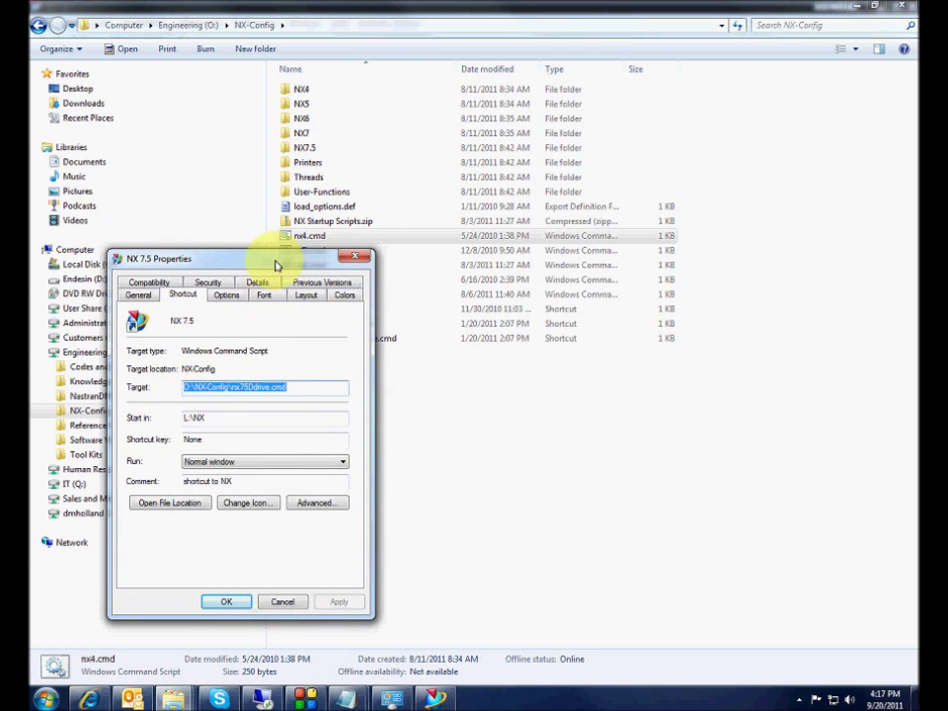
{"action": "left_click_drag", "start_coordinate": [276, 258], "coordinate": [625, 218]}
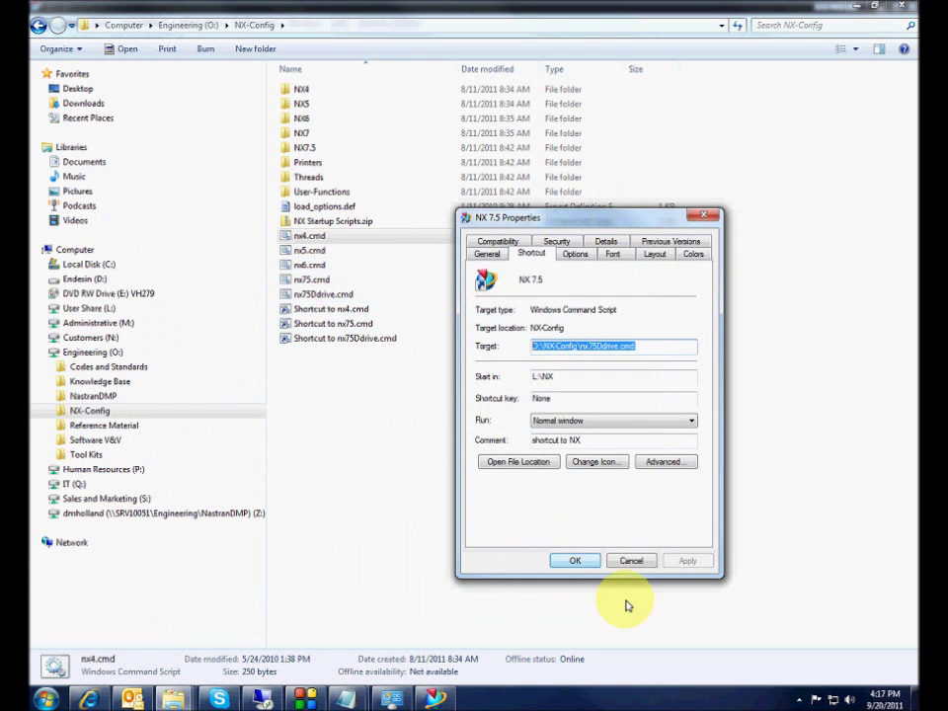
{"action": "left_click", "coordinate": [630, 562]}
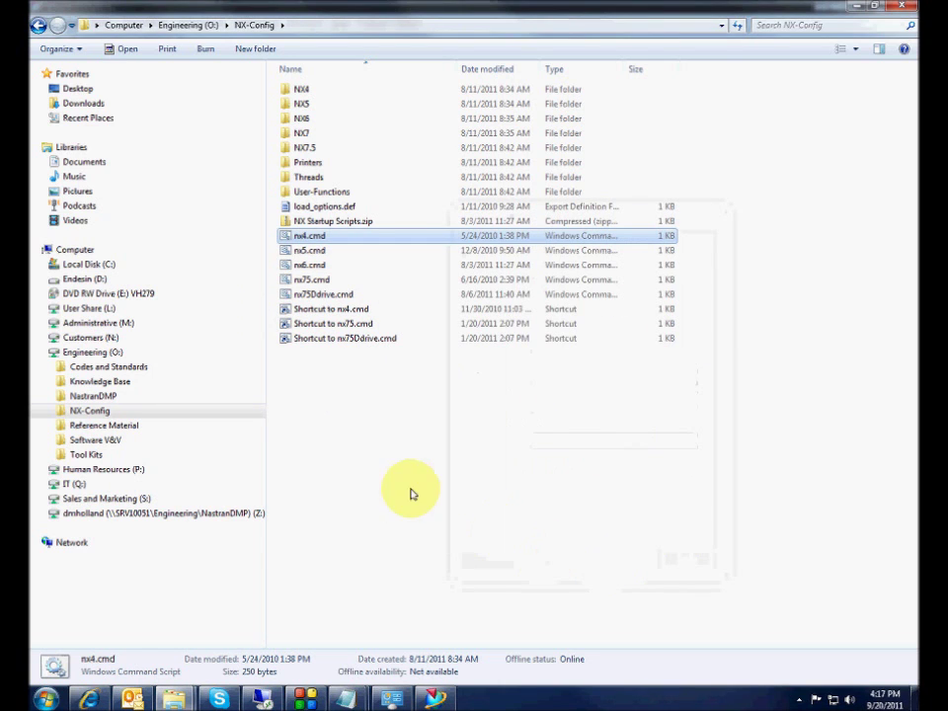
{"action": "left_click", "coordinate": [47, 700]}
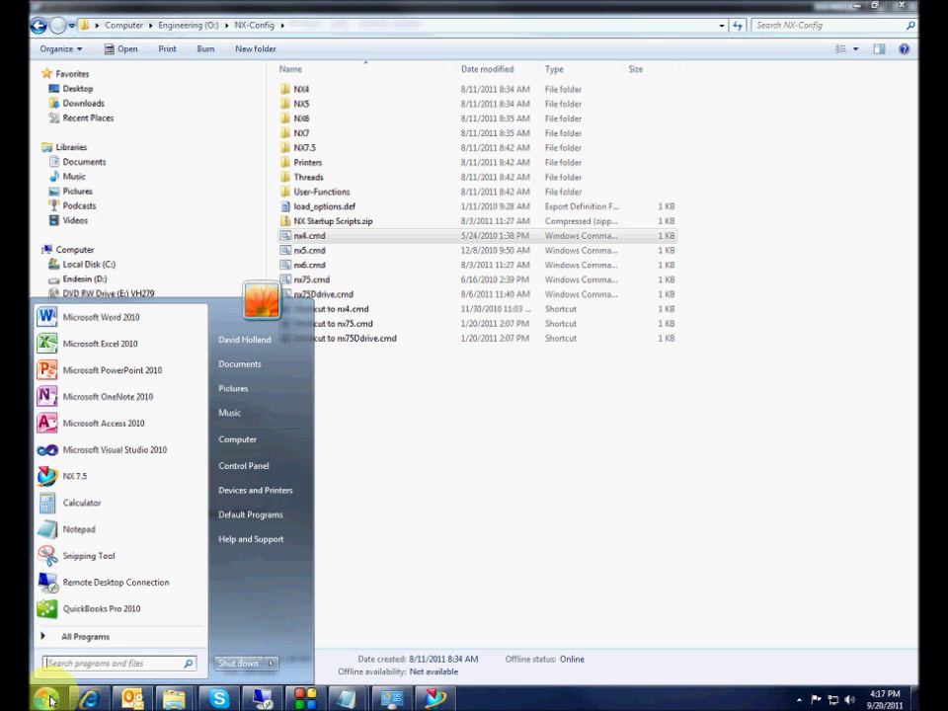
{"action": "left_click", "coordinate": [397, 510]}
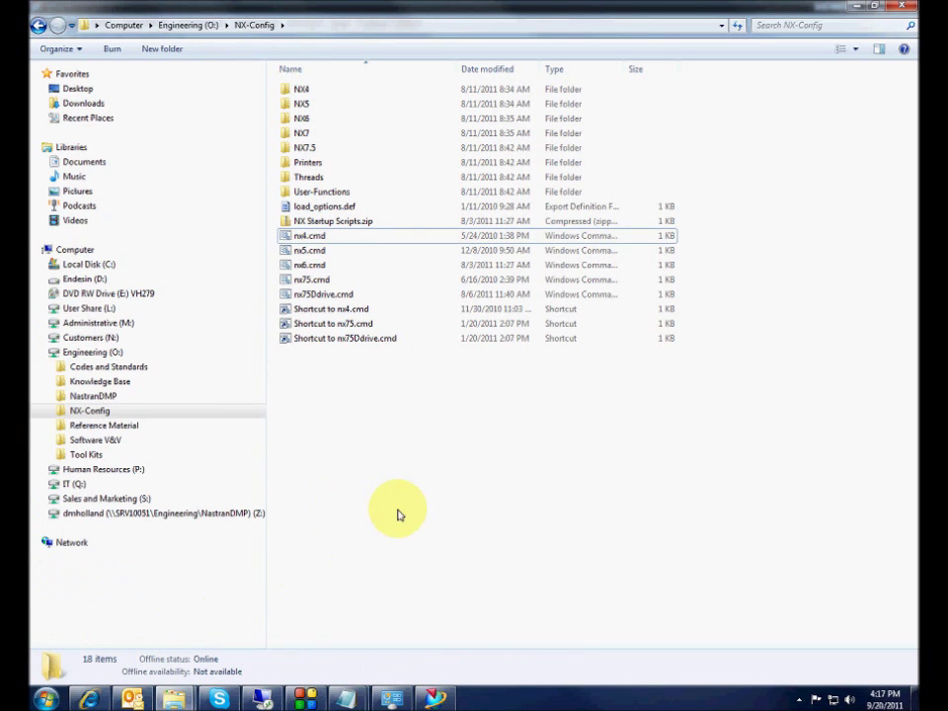
Switch to NX 7.5 and open the NX log file in a maximized Information window
{"action": "mouse_move", "coordinate": [401, 693]}
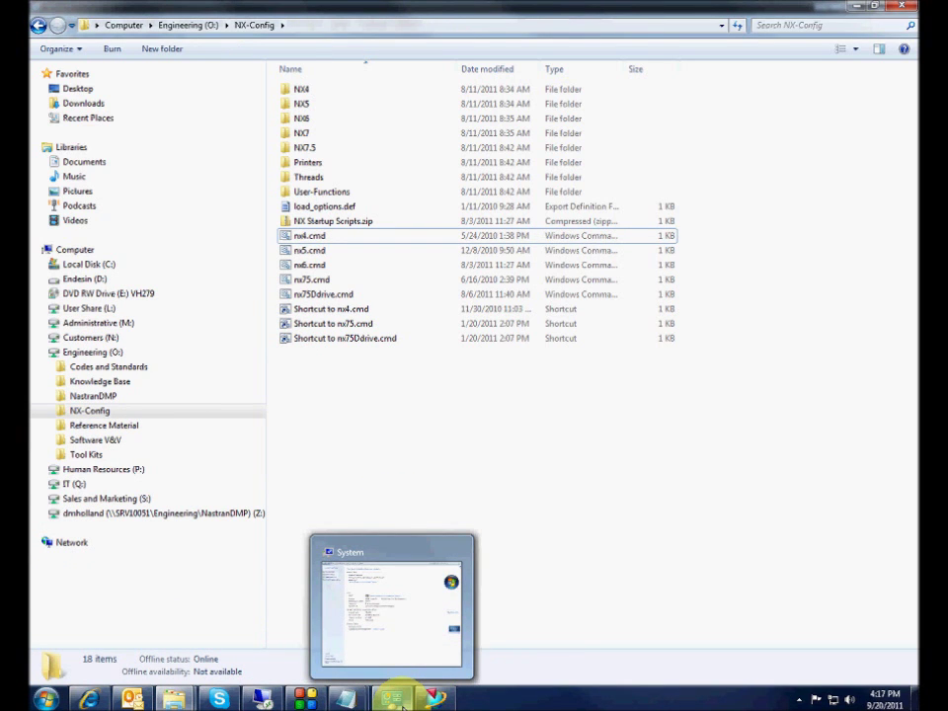
{"action": "left_click", "coordinate": [435, 699]}
{"action": "left_click", "coordinate": [406, 217]}
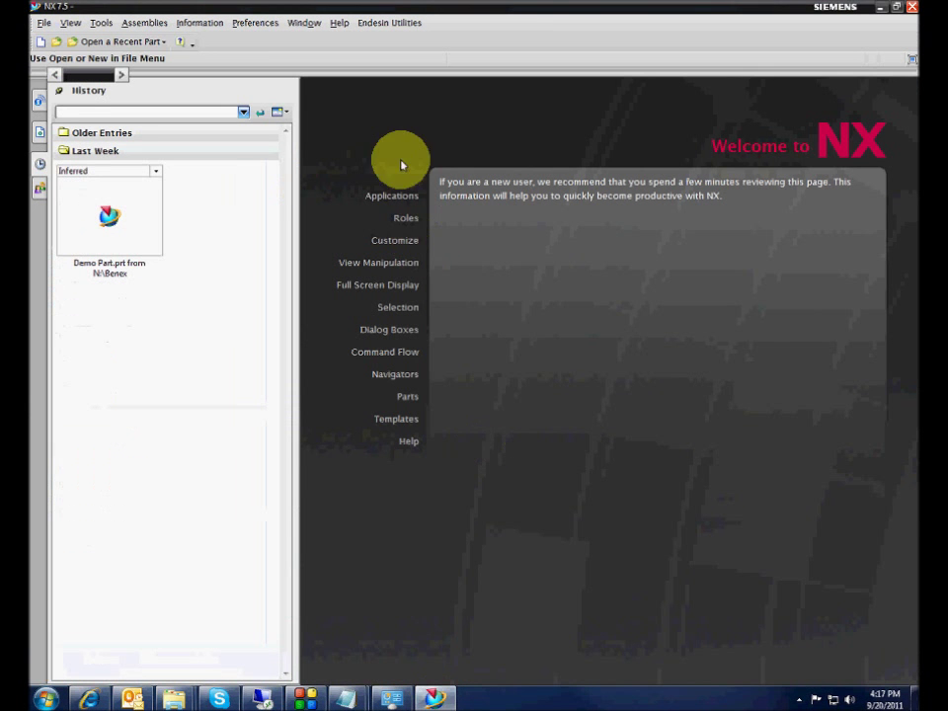
{"action": "left_click", "coordinate": [310, 26]}
{"action": "mouse_move", "coordinate": [342, 24]}
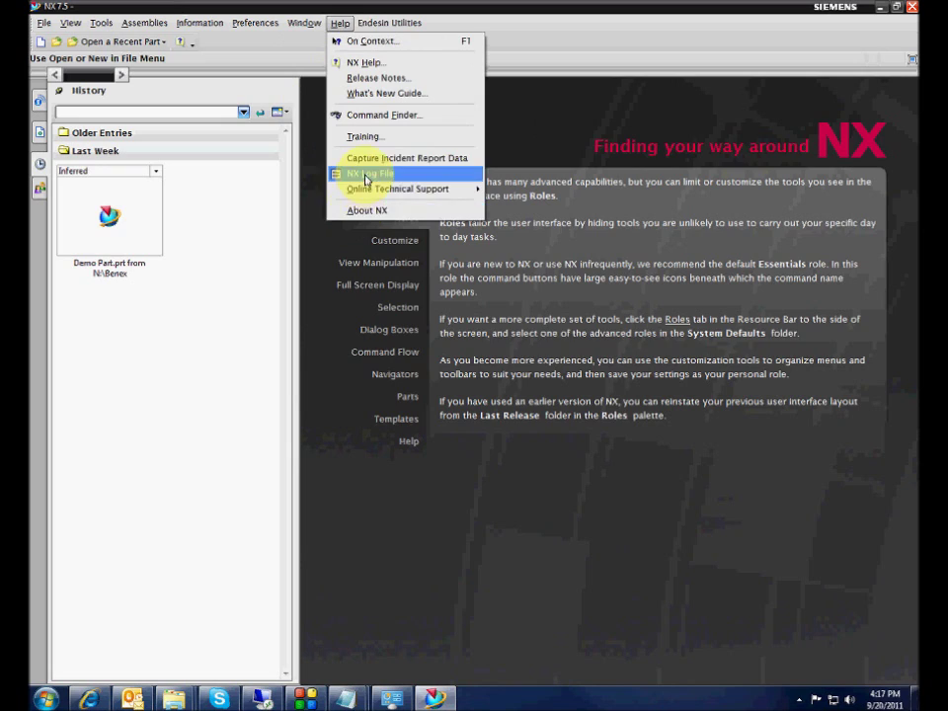
{"action": "left_click", "coordinate": [365, 174]}
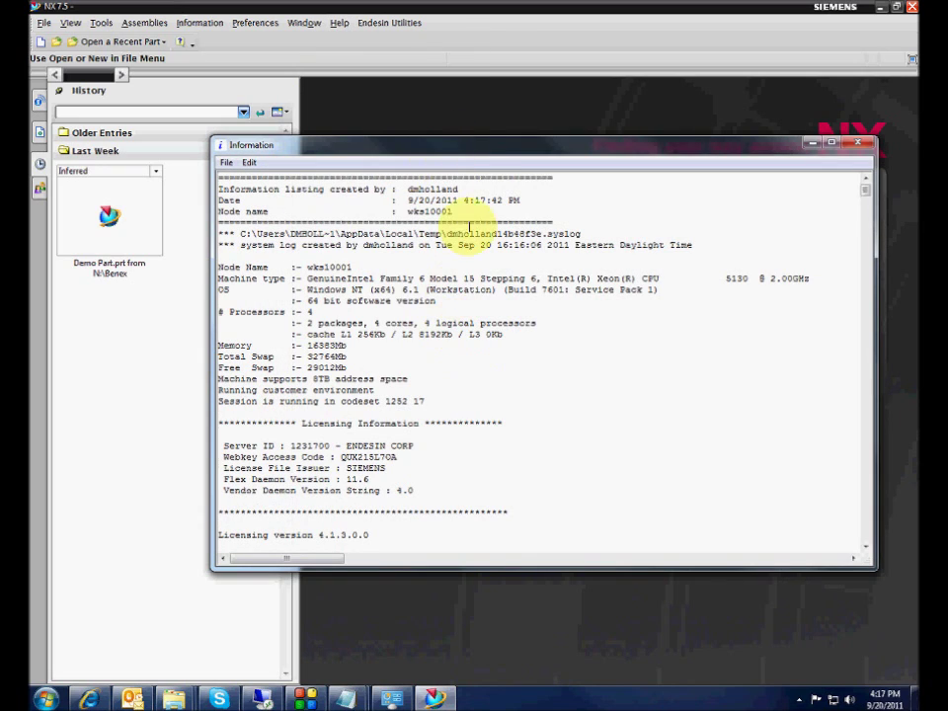
{"action": "double_click", "coordinate": [469, 153]}
Examine the System Environment Variables section of the log, highlighting the whole block and its UGII_ENV_FILE entry
{"action": "scroll", "coordinate": [258, 296], "scroll_direction": "down", "scroll_amount": 4}
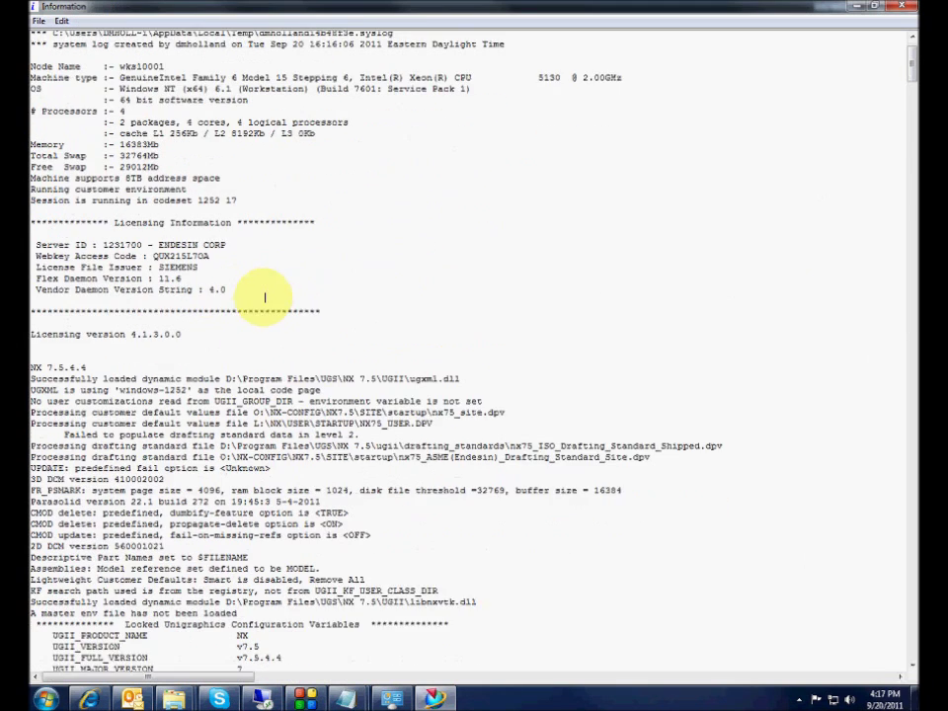
{"action": "scroll", "coordinate": [255, 315], "scroll_direction": "down", "scroll_amount": 2}
{"action": "scroll", "coordinate": [255, 316], "scroll_direction": "down", "scroll_amount": 9}
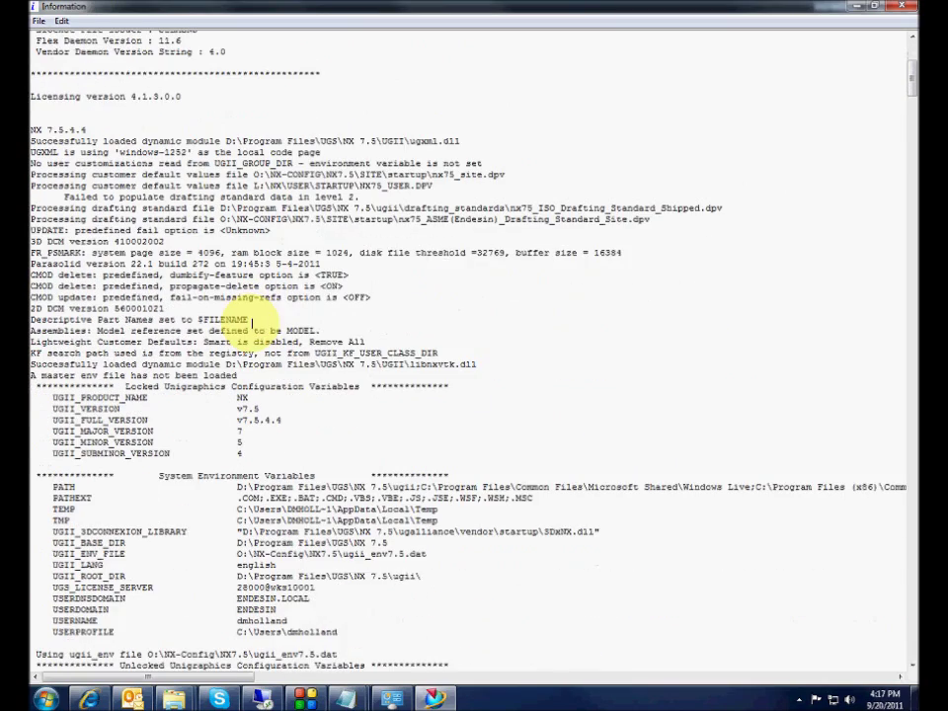
{"action": "scroll", "coordinate": [221, 358], "scroll_direction": "down", "scroll_amount": 1}
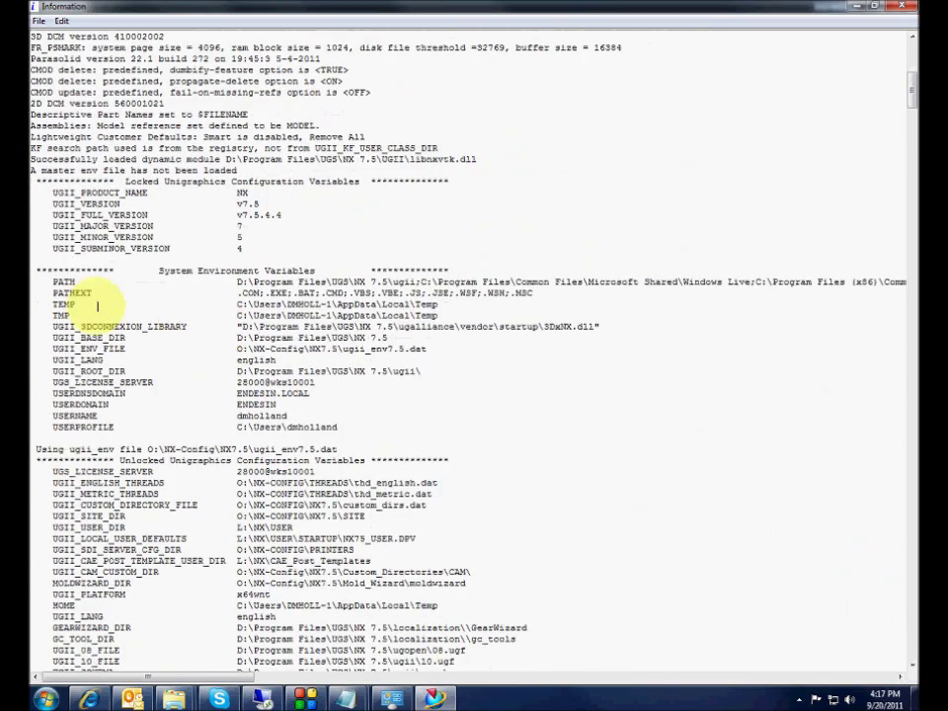
{"action": "left_click_drag", "start_coordinate": [39, 283], "coordinate": [354, 429]}
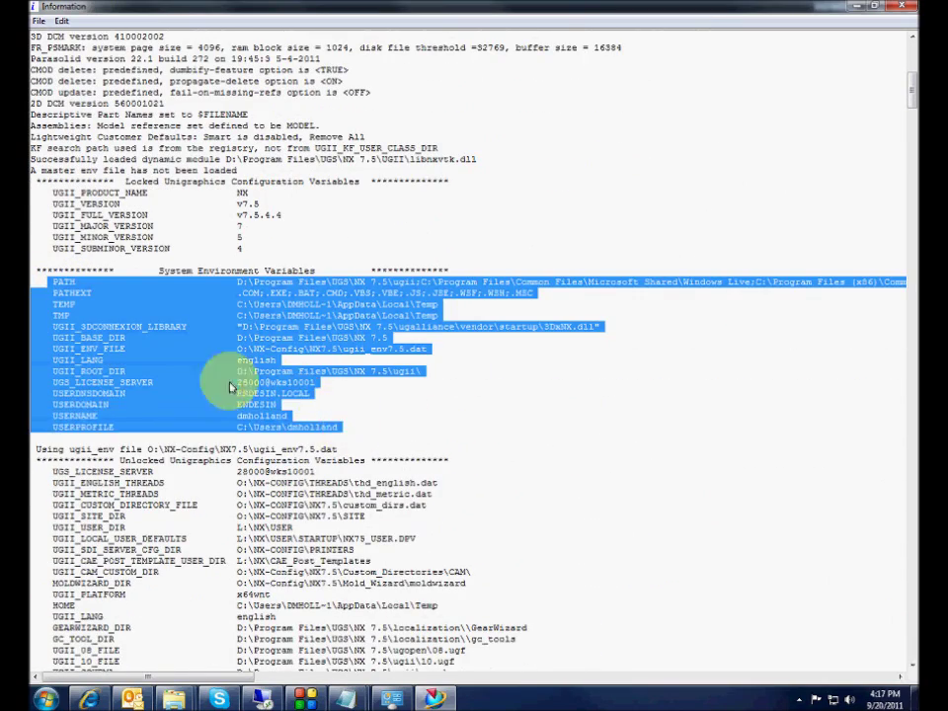
{"action": "left_click", "coordinate": [69, 360]}
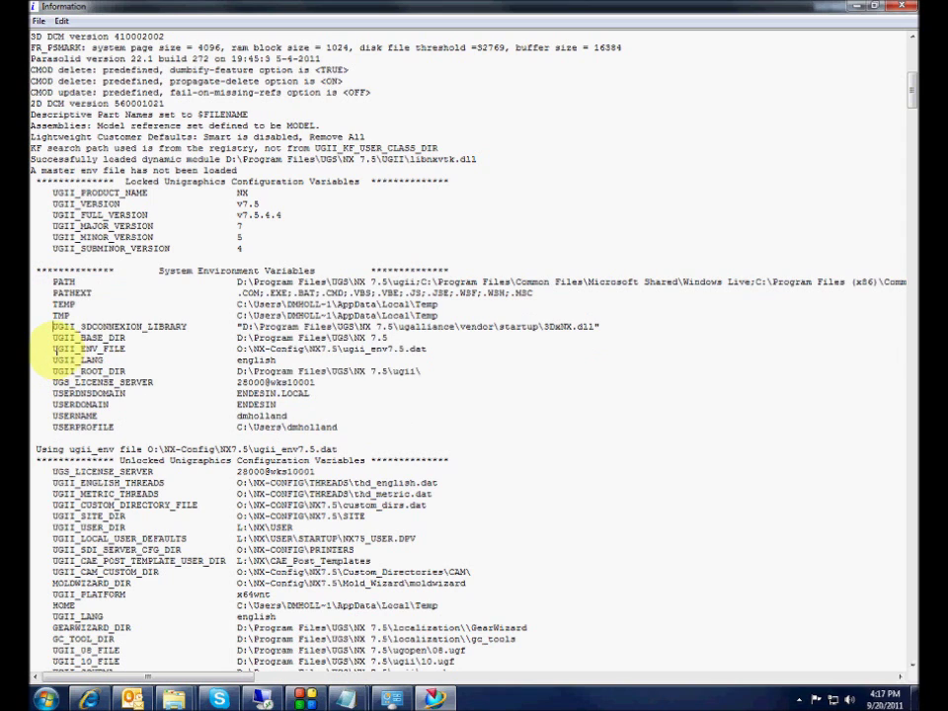
{"action": "left_click_drag", "start_coordinate": [52, 349], "coordinate": [425, 348]}
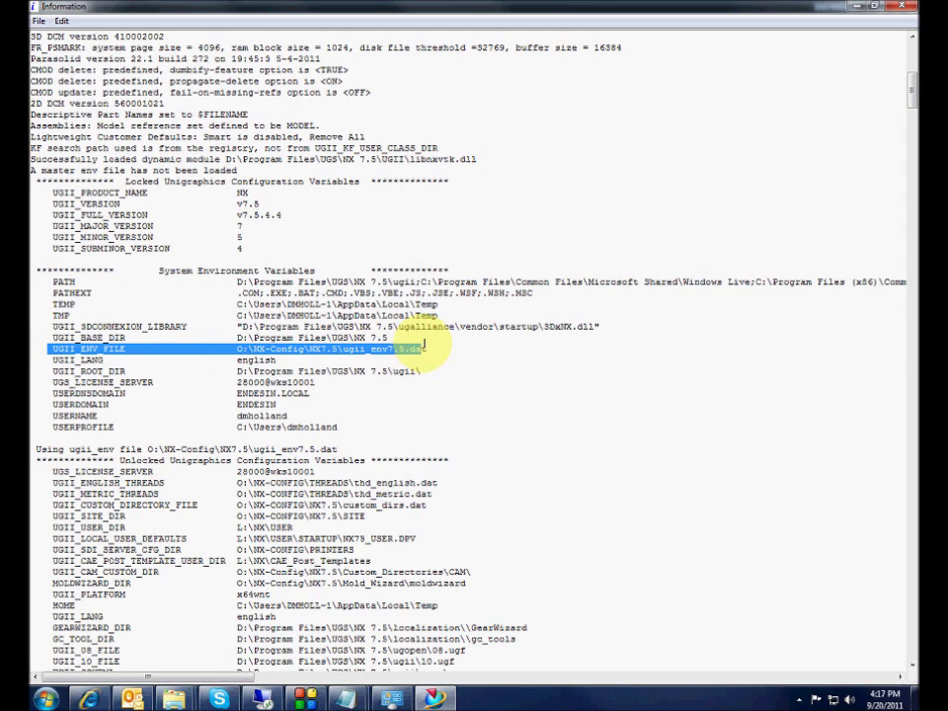
{"action": "left_click", "coordinate": [294, 348]}
Examine the log's "Using ugii_env file" path and the Unlocked Unigraphics Configuration Variables, and close the Information window
{"action": "scroll", "coordinate": [293, 348], "scroll_direction": "down", "scroll_amount": 2}
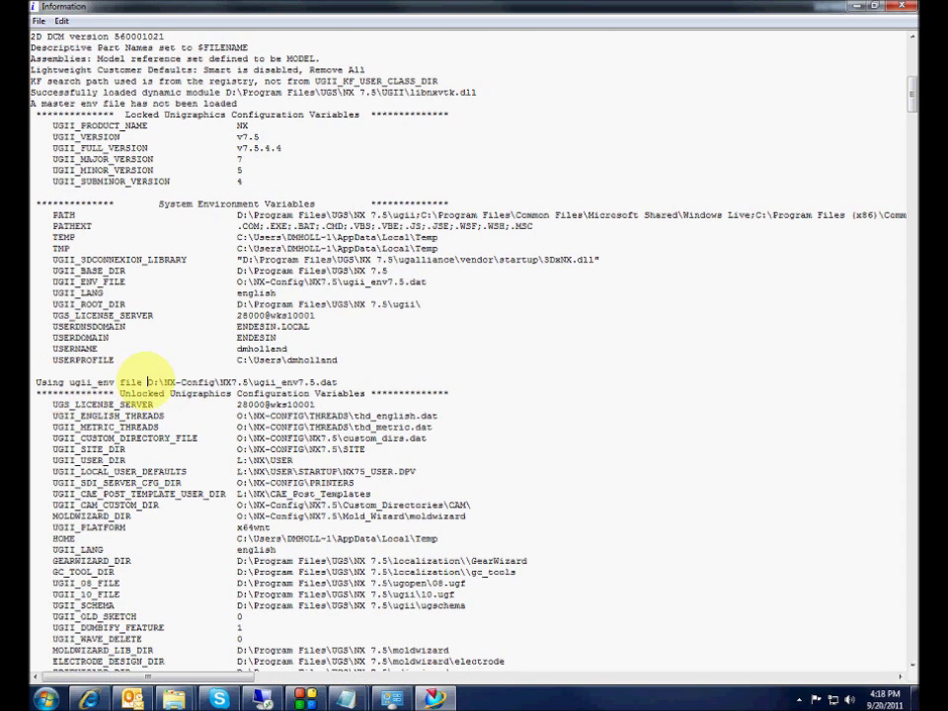
{"action": "left_click_drag", "start_coordinate": [149, 383], "coordinate": [334, 381]}
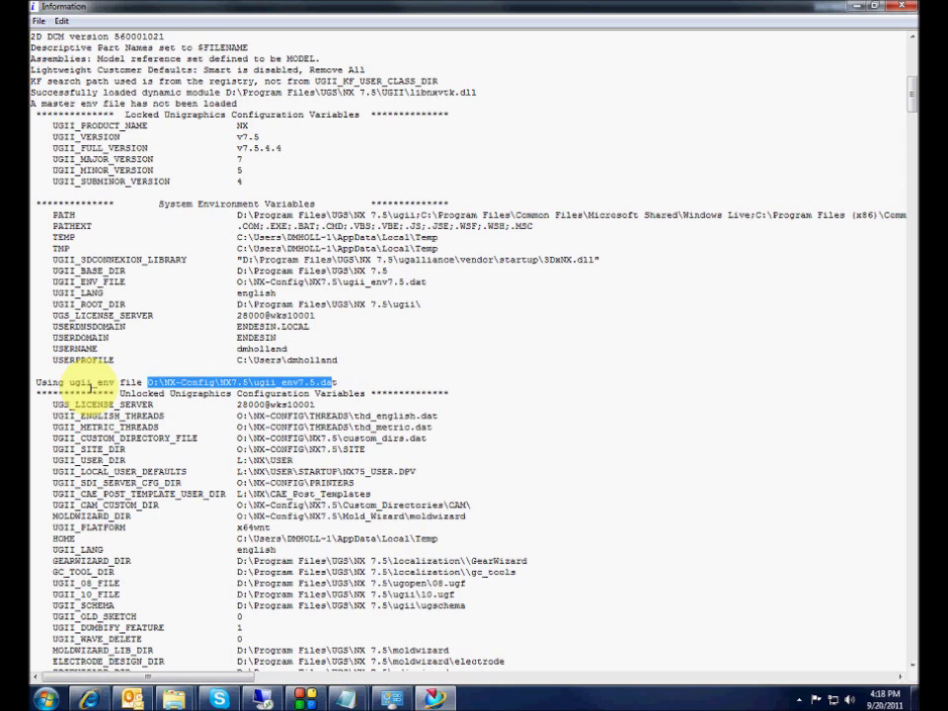
{"action": "left_click", "coordinate": [183, 386]}
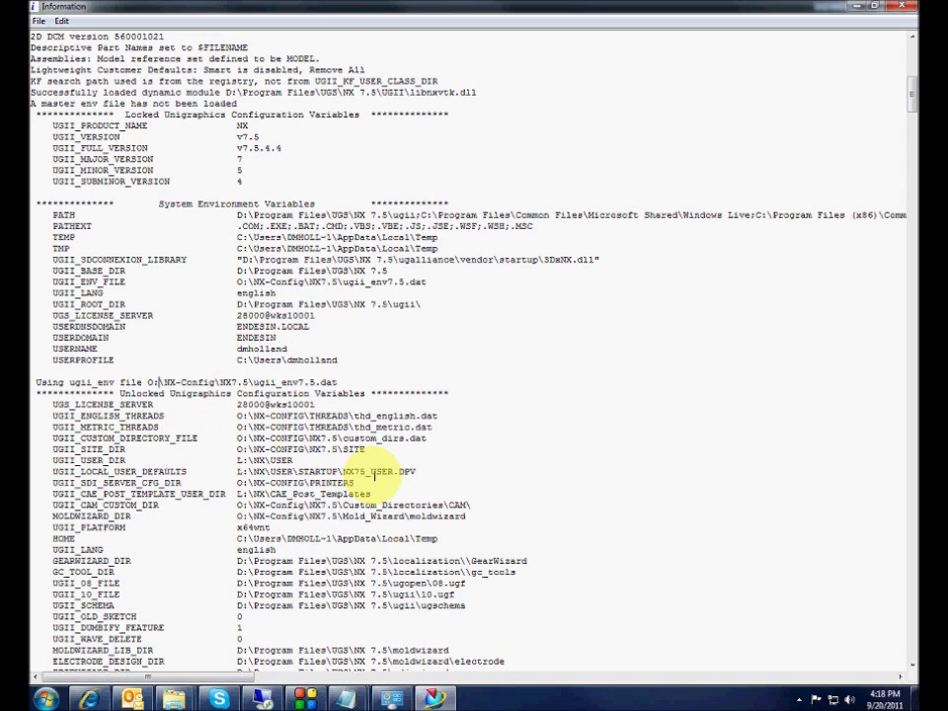
{"action": "scroll", "coordinate": [254, 405], "scroll_direction": "down", "scroll_amount": 1}
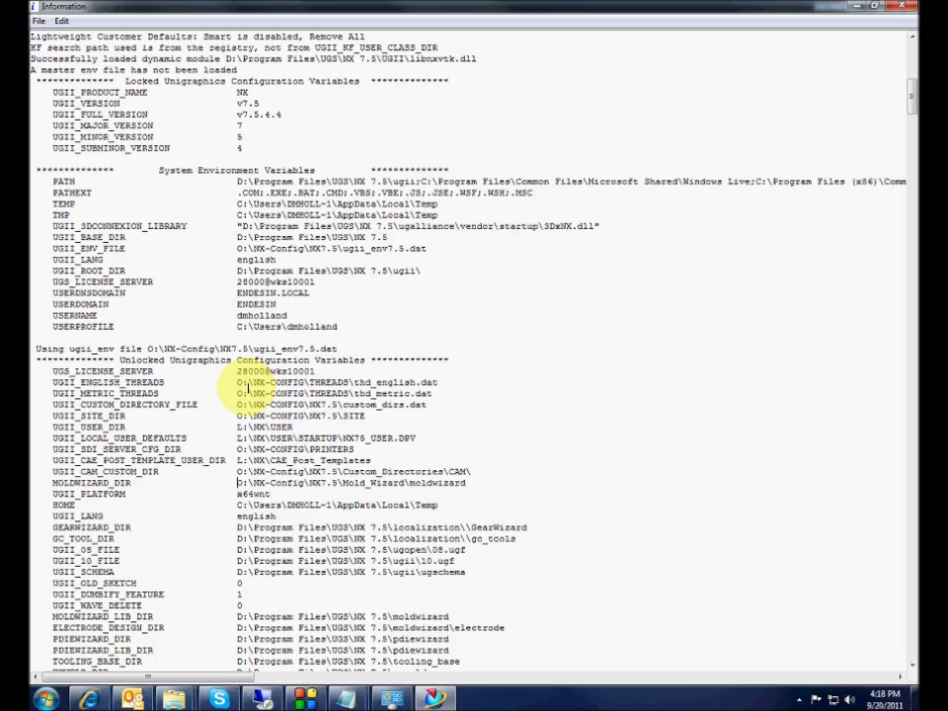
{"action": "scroll", "coordinate": [250, 387], "scroll_direction": "down", "scroll_amount": 8}
{"action": "scroll", "coordinate": [411, 450], "scroll_direction": "up", "scroll_amount": 11}
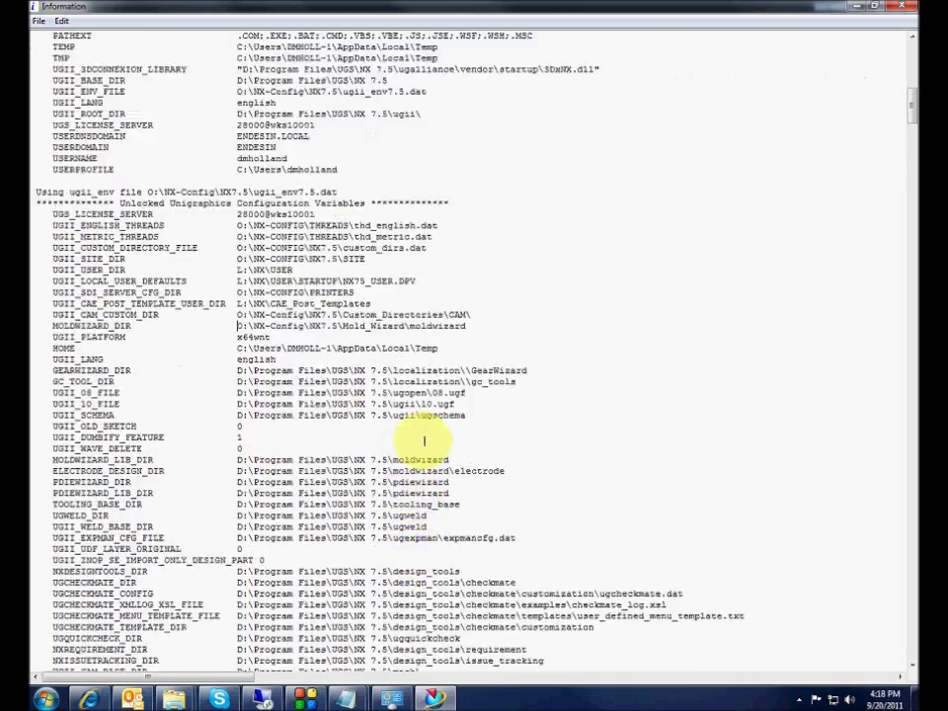
{"action": "scroll", "coordinate": [900, 159], "scroll_direction": "up", "scroll_amount": 2}
{"action": "left_click", "coordinate": [902, 6]}
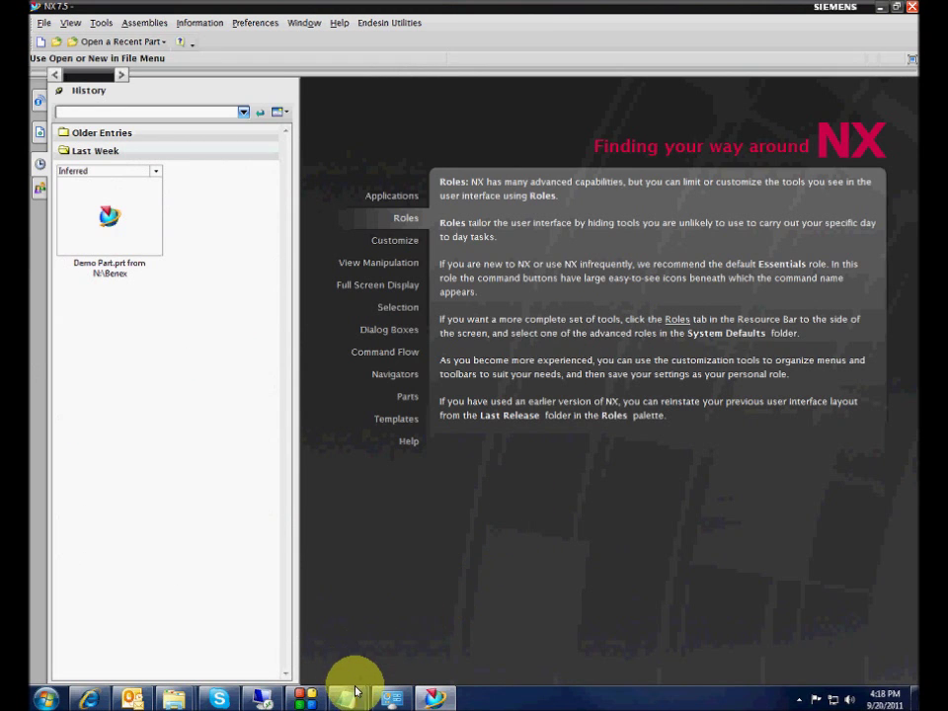
Switch to Notepad to view ugii_env_ug.dat, and return to the site-specific ugii_env7.5.dat
{"action": "mouse_move", "coordinate": [344, 692]}
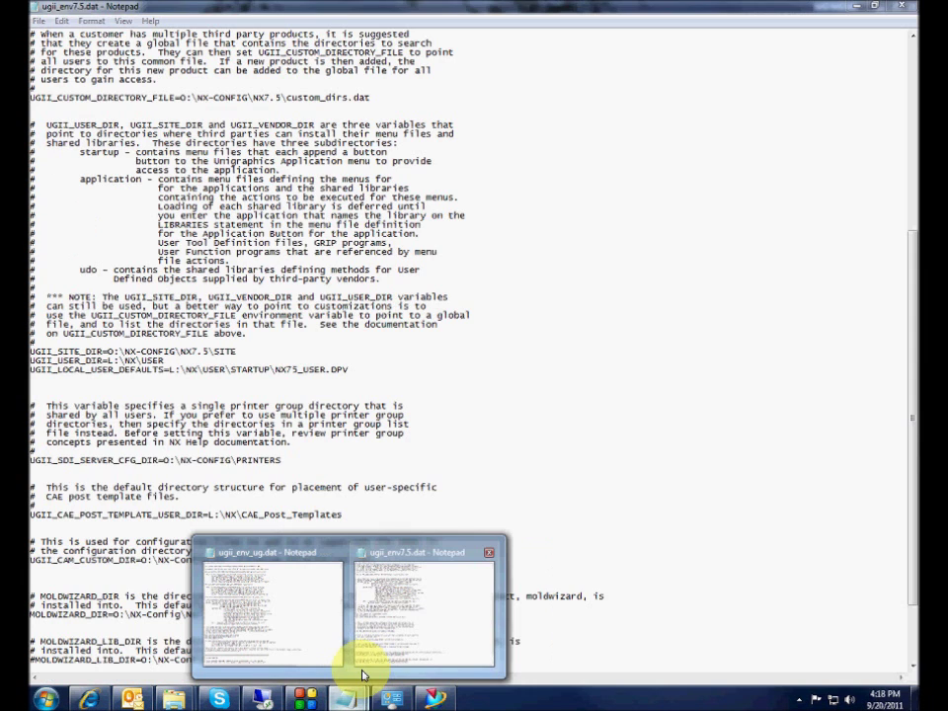
{"action": "left_click", "coordinate": [295, 606]}
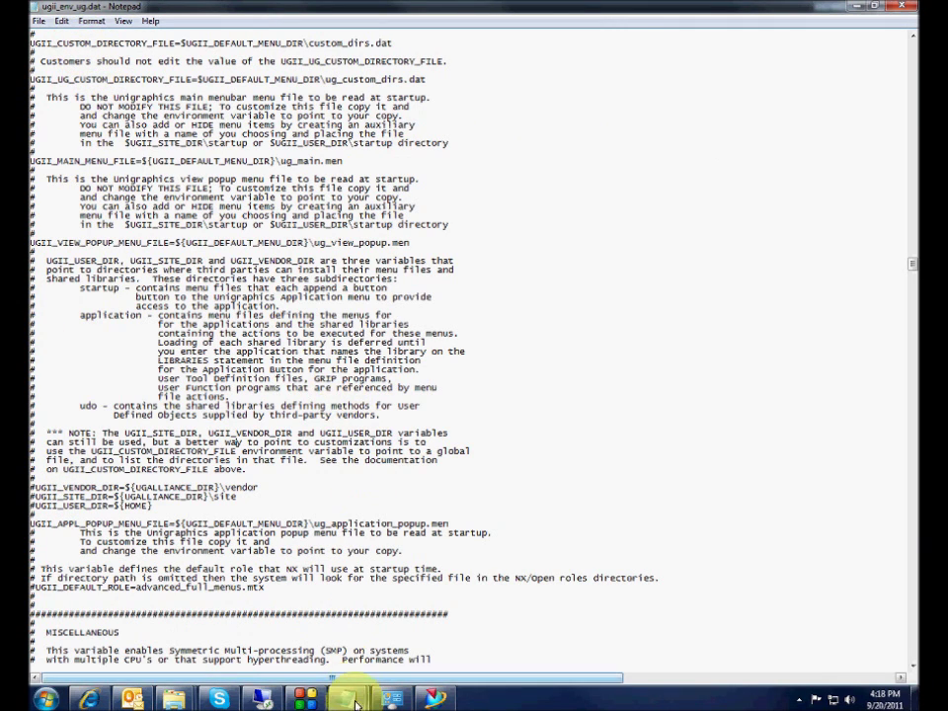
{"action": "mouse_move", "coordinate": [345, 699]}
{"action": "left_click", "coordinate": [406, 643]}
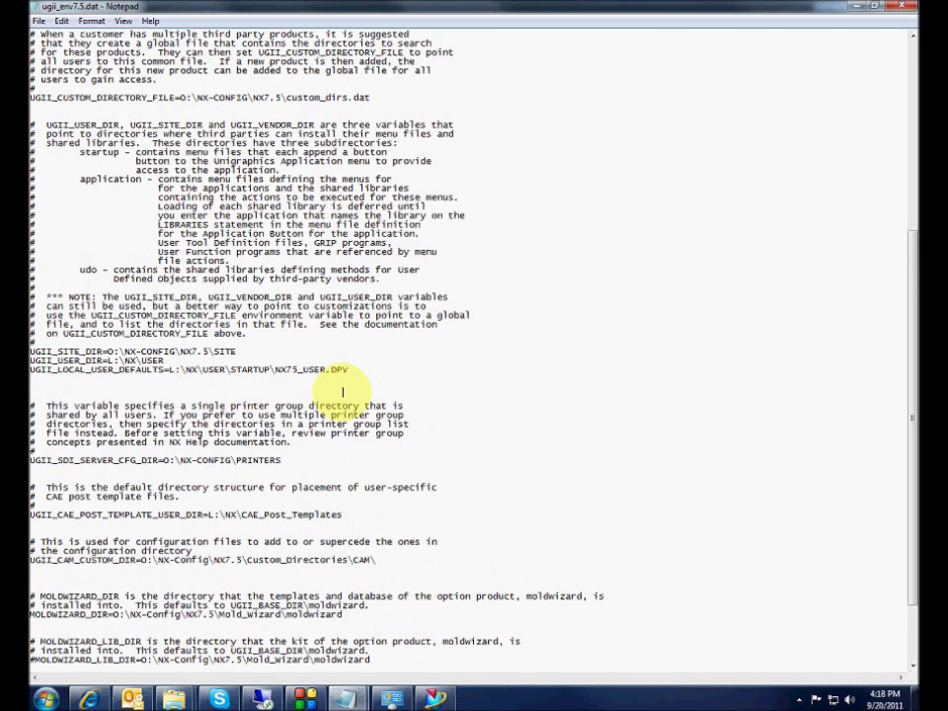